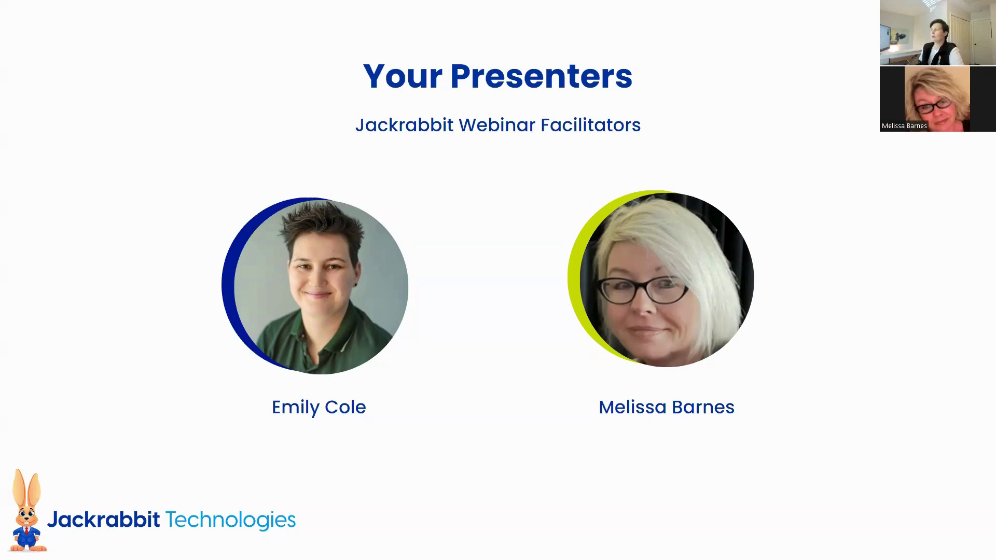
# Leave the slide presentation and switch to the Jackrabbit Class Executive Dashboard in the browser.
pyautogui.click(938, 307)
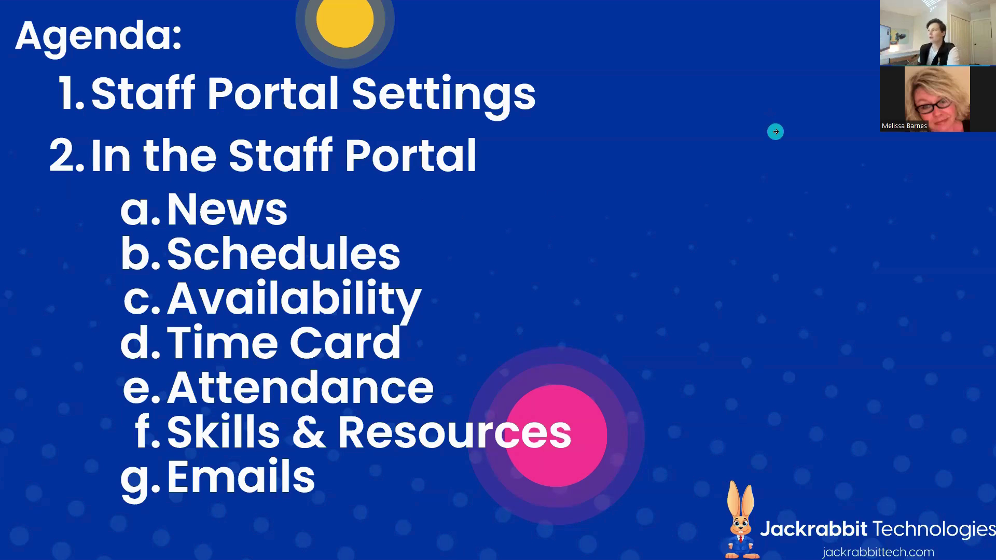
pyautogui.press('Escape')
pyautogui.click(95, 6)
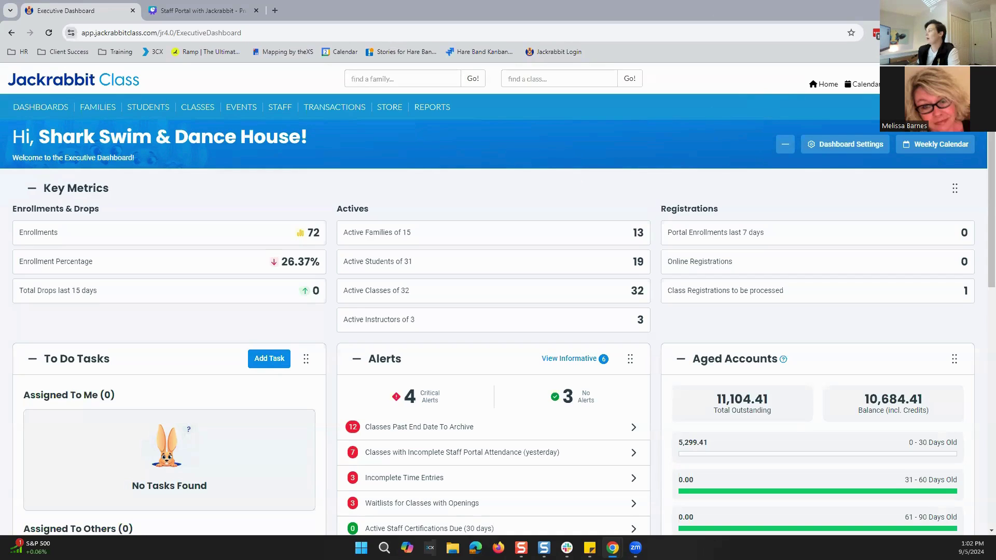
# View the Jackrabbit help resources in a maximized window and return to the Executive Dashboard.
pyautogui.click(808, 128)
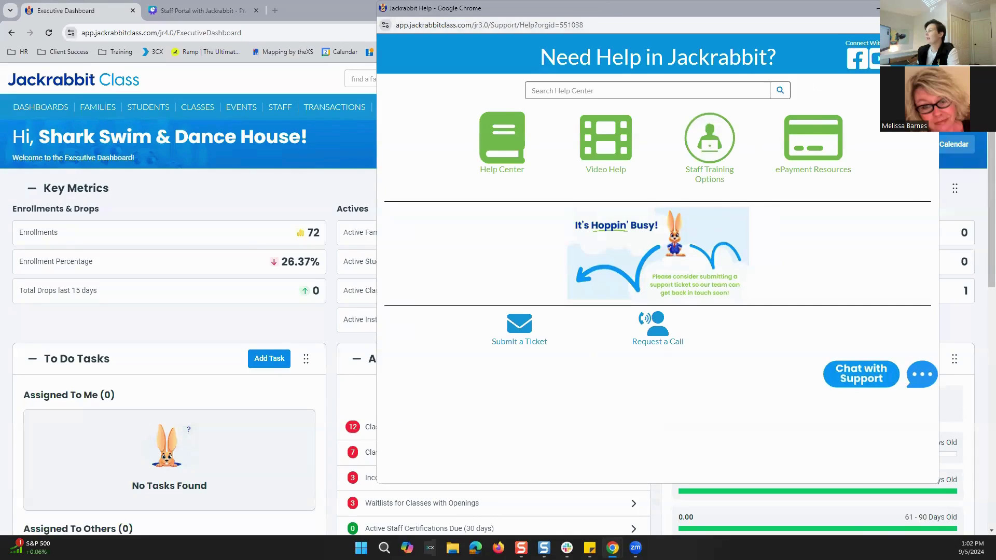
pyautogui.doubleClick(861, 10)
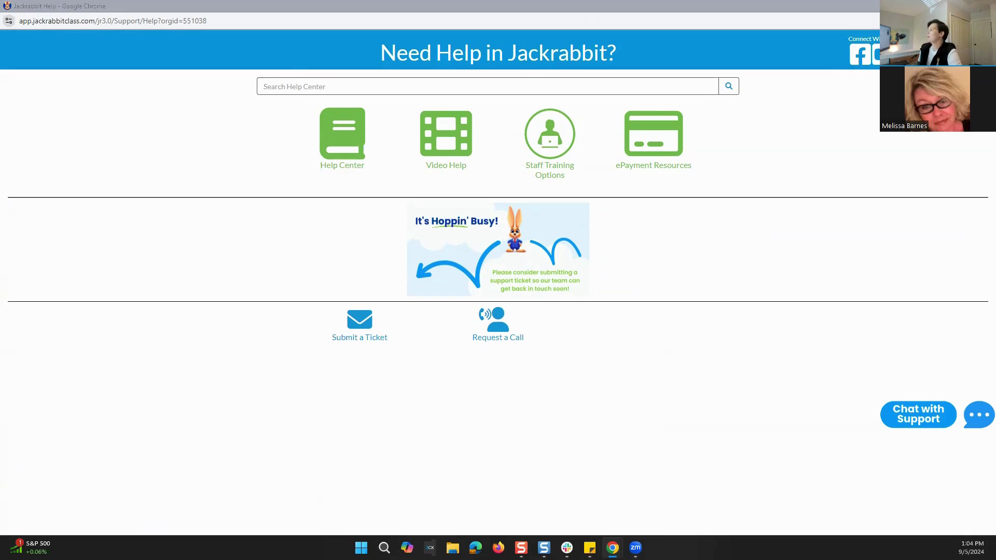
pyautogui.hotkey('alt', 'Tab')
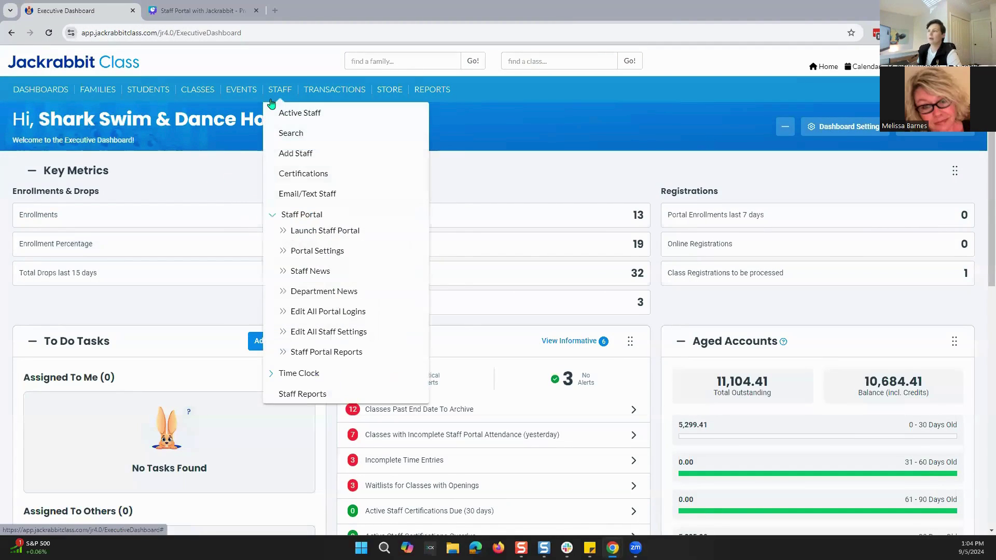
# Open the Staff Portal settings, choosing 10 Mins for the session timeout limit and No for Allow Remote Attendance.
pyautogui.moveTo(279, 95)
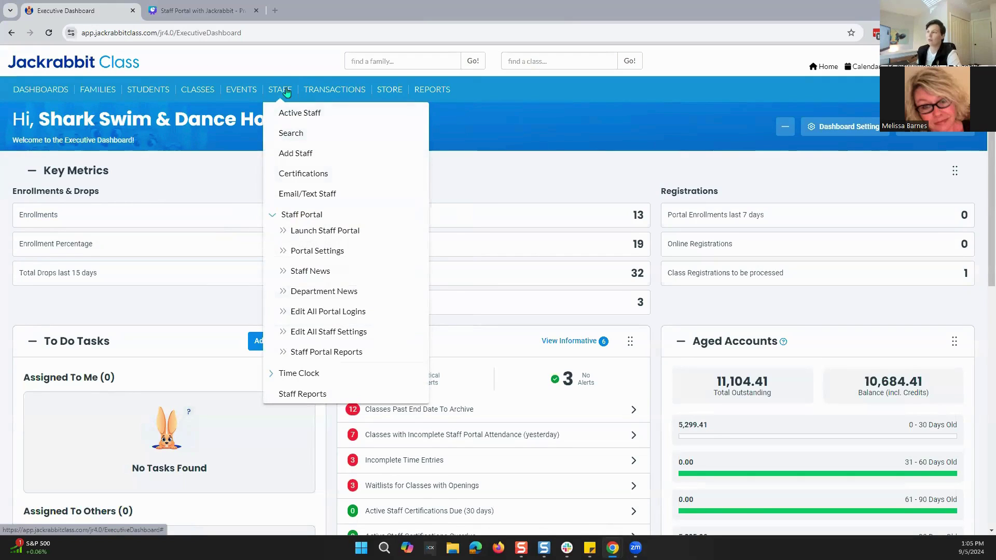
pyautogui.click(312, 252)
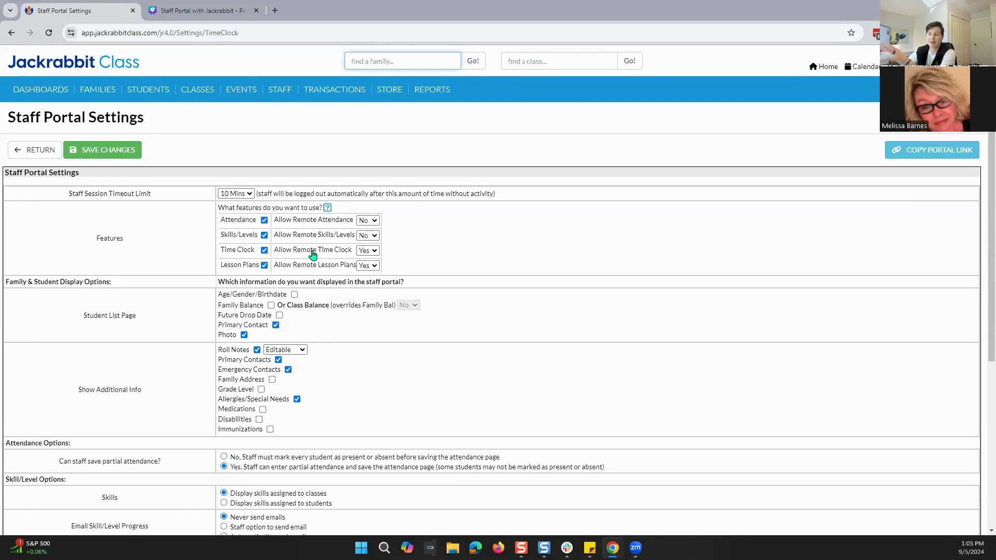
pyautogui.click(227, 196)
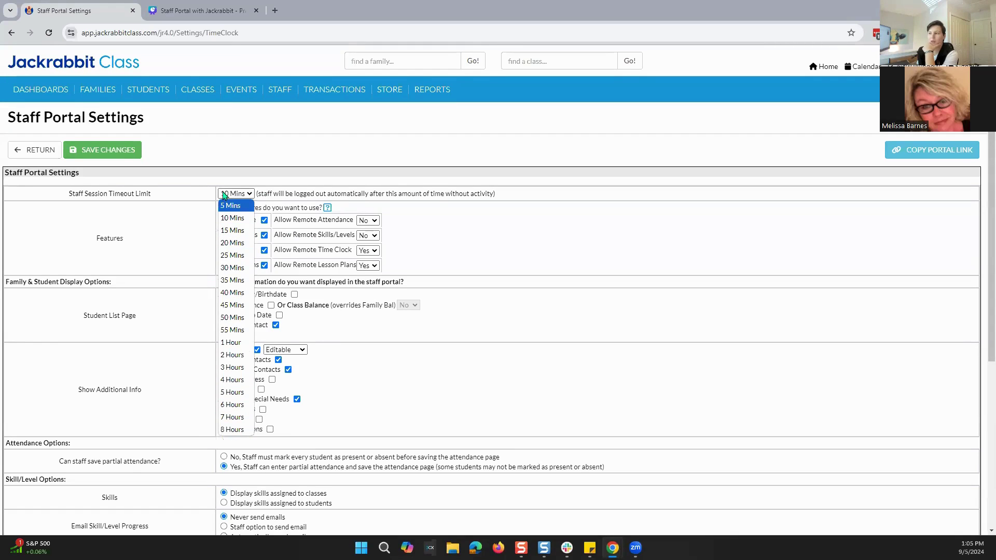
pyautogui.click(225, 218)
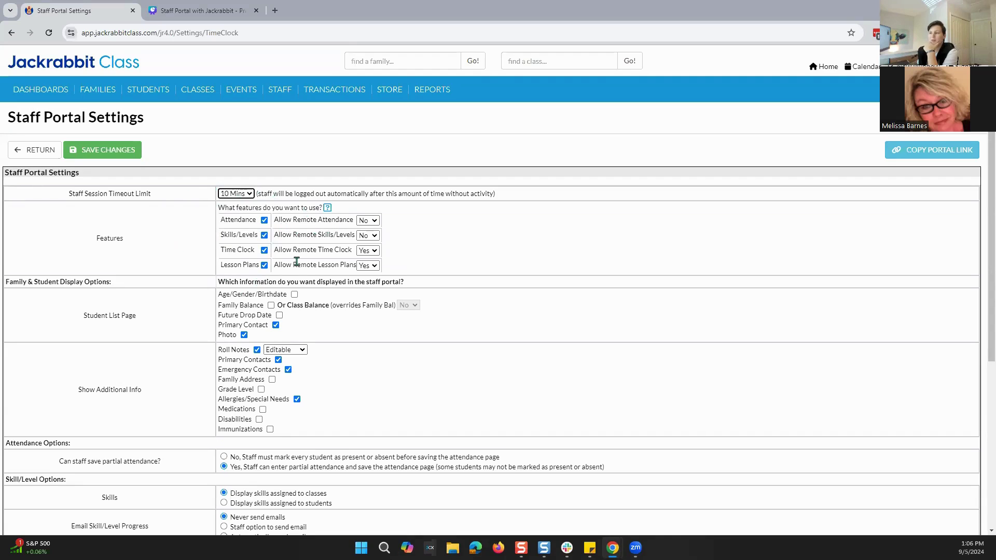
pyautogui.click(360, 223)
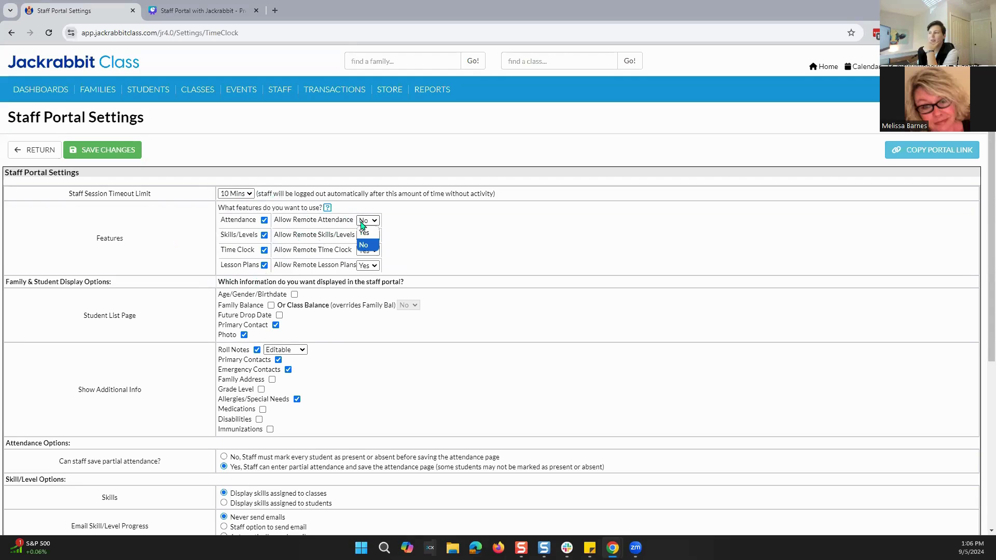
pyautogui.click(364, 246)
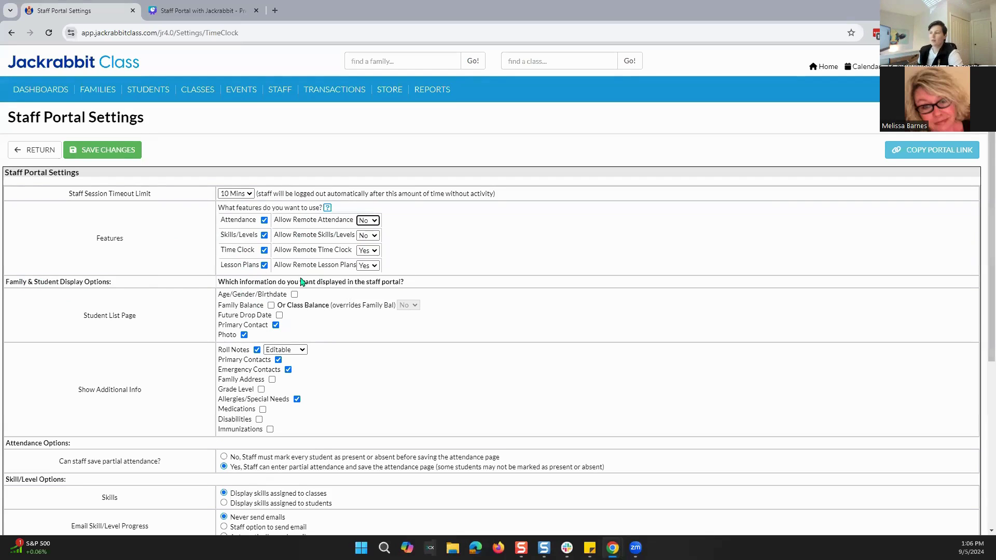
# Enable the Age/Gender/Birthdate display option for the student list page, and disable it again.
pyautogui.scroll(-2, 438, 291)
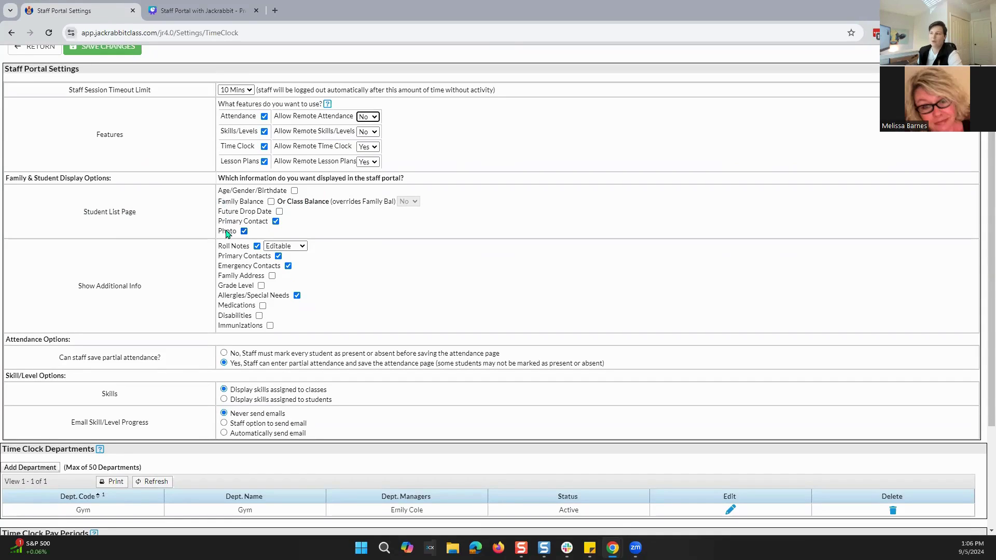
pyautogui.click(295, 191)
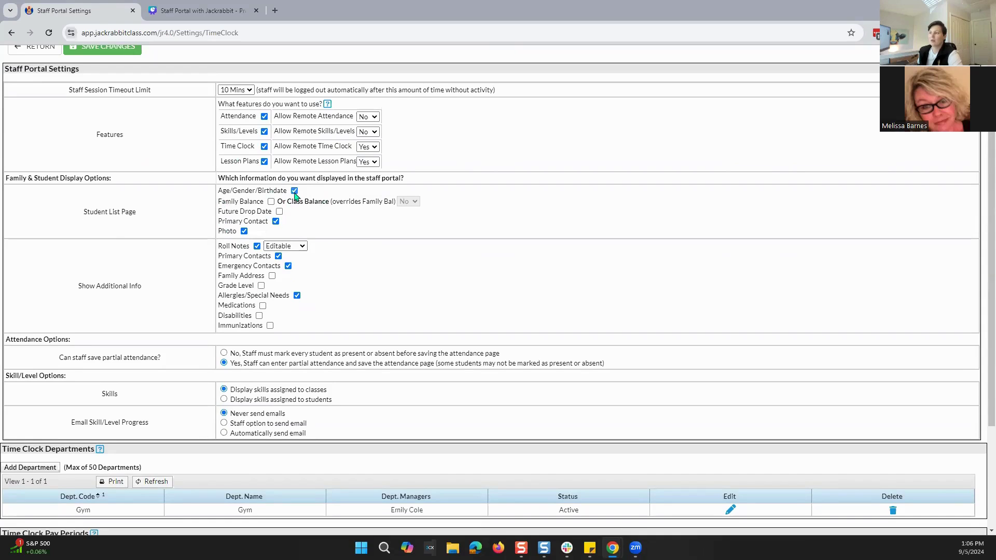
pyautogui.click(294, 191)
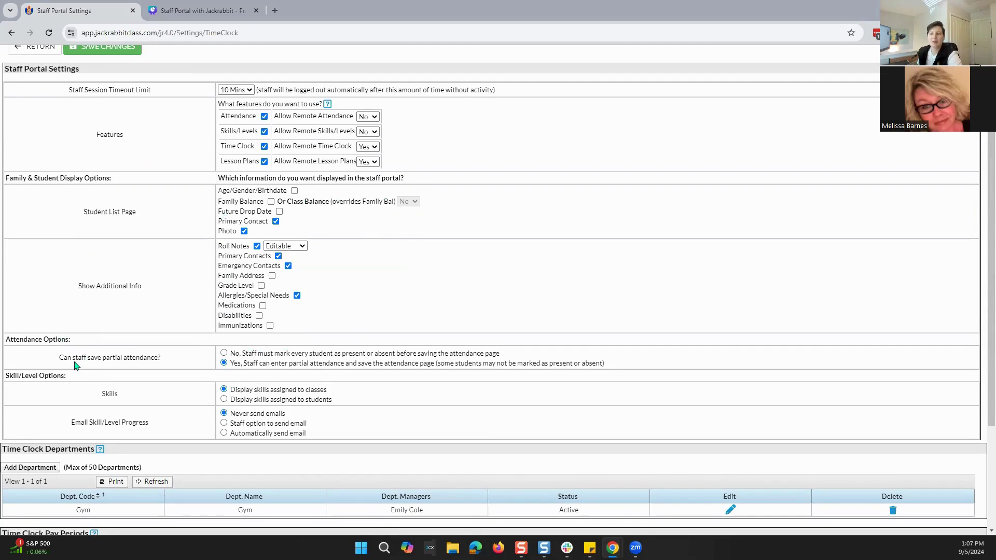
# Preview the options for automatically emailing skill/level progress, and restore the Never send emails choice.
pyautogui.scroll(-1, 184, 321)
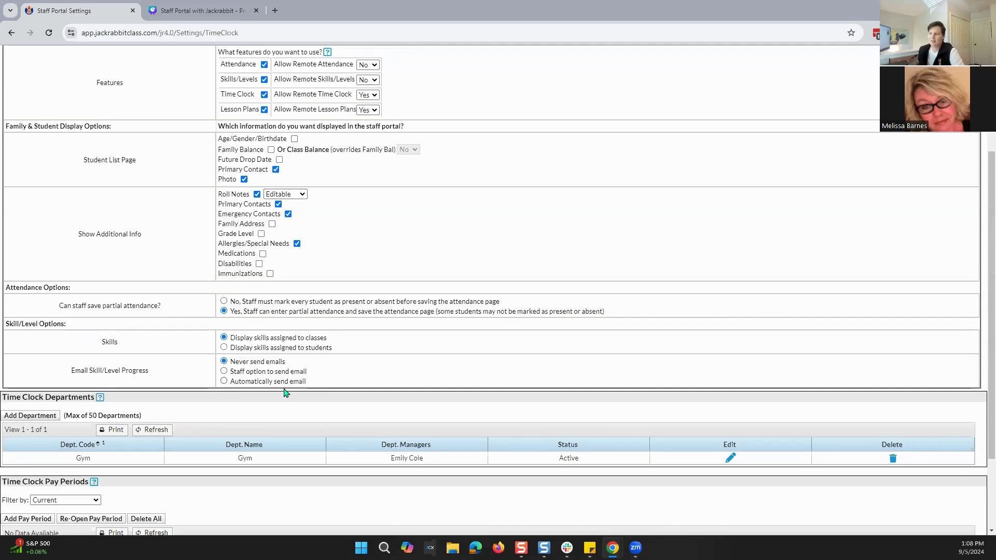
pyautogui.click(269, 382)
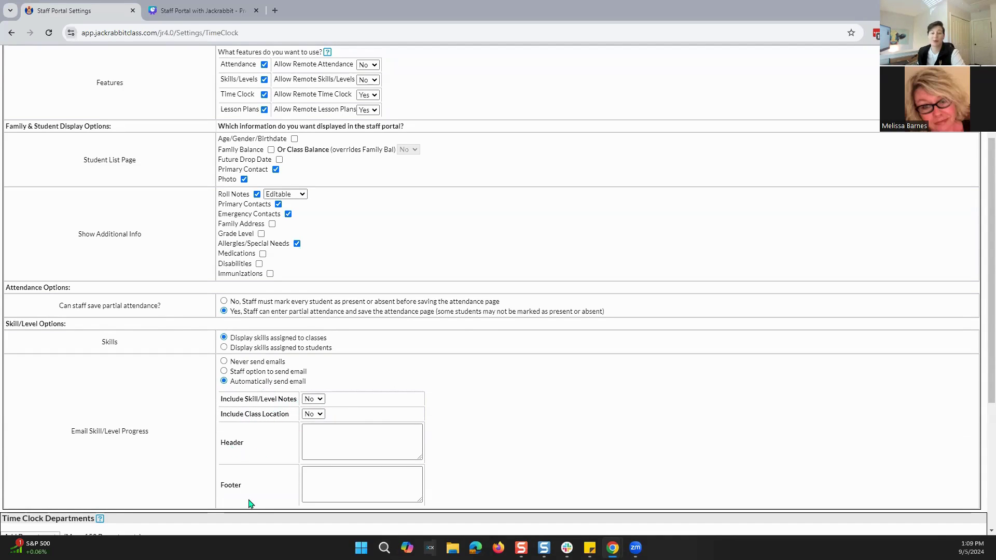
pyautogui.click(232, 362)
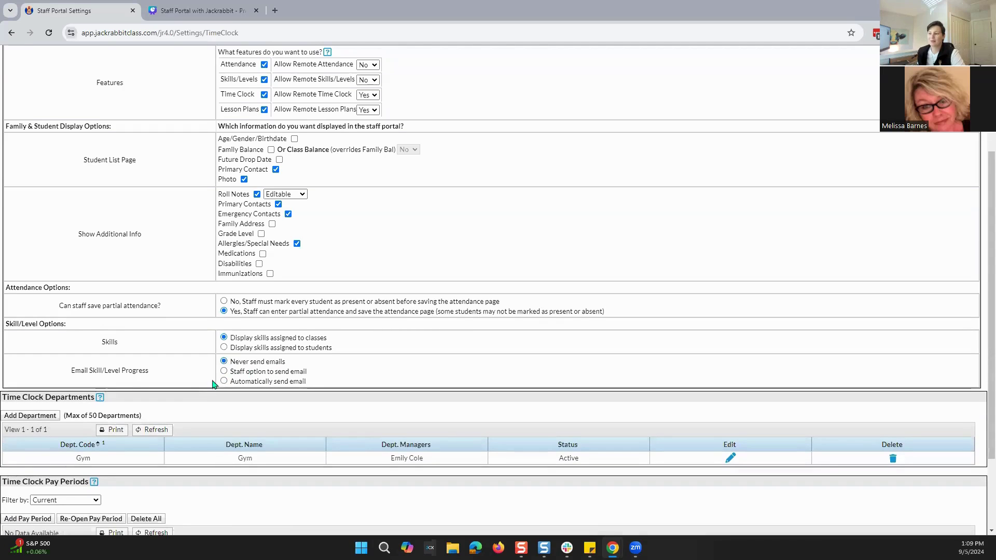
# Examine the blank Add Department form and the filter choices for time clock pay periods, changing neither.
pyautogui.scroll(-2, 102, 367)
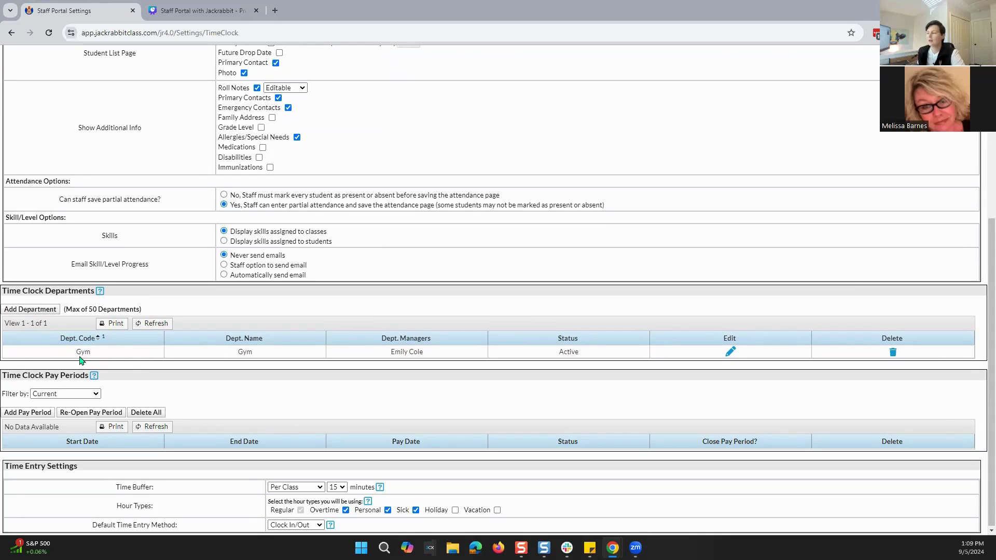
pyautogui.click(36, 319)
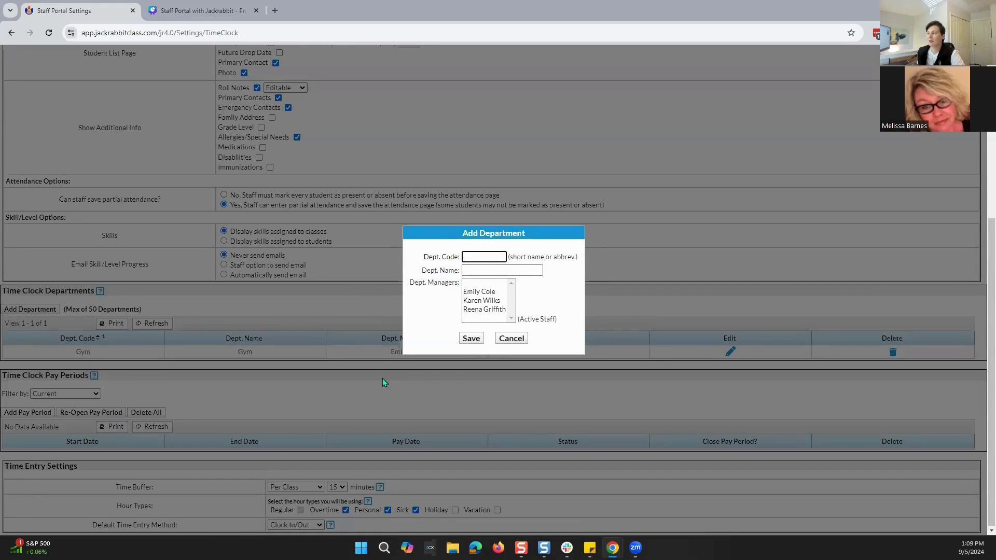
pyautogui.click(511, 338)
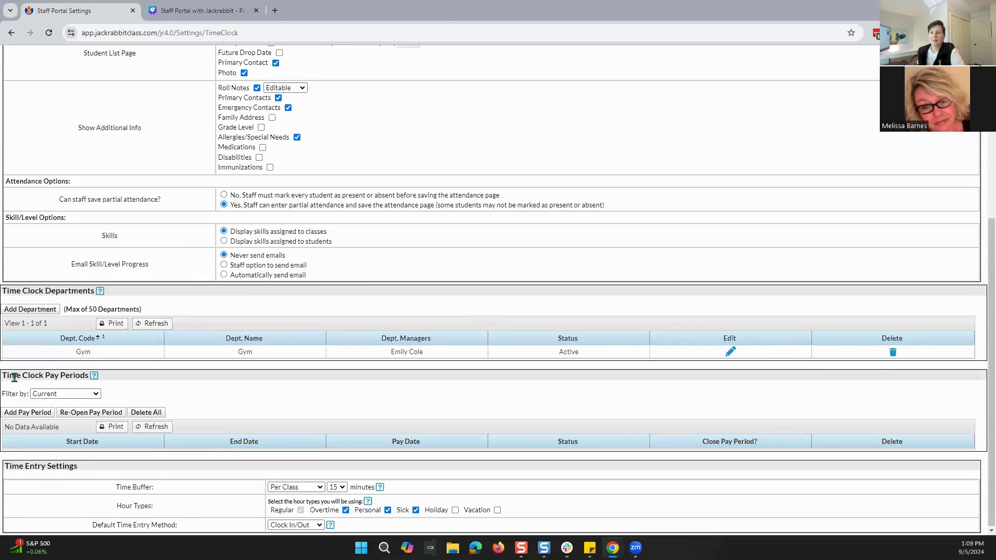
pyautogui.click(61, 394)
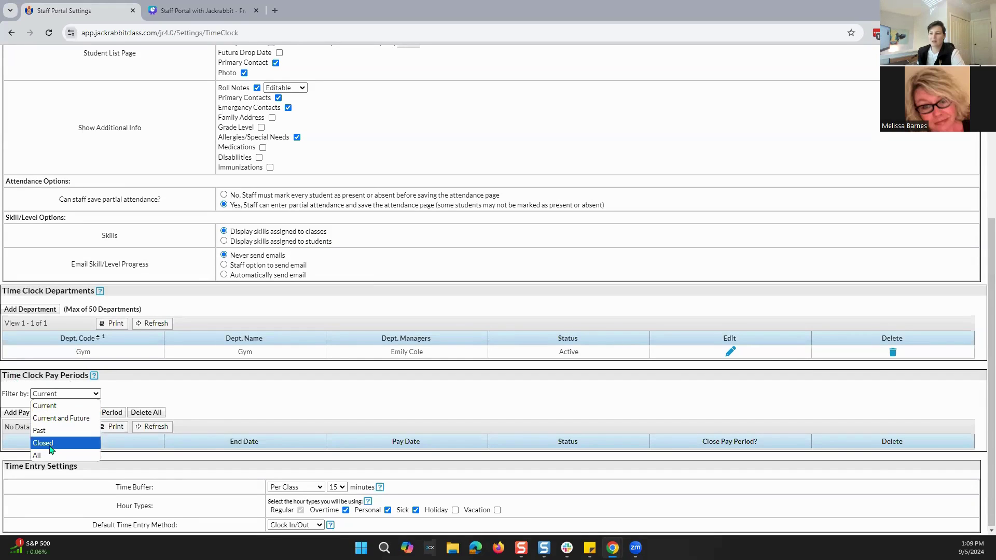
pyautogui.click(186, 395)
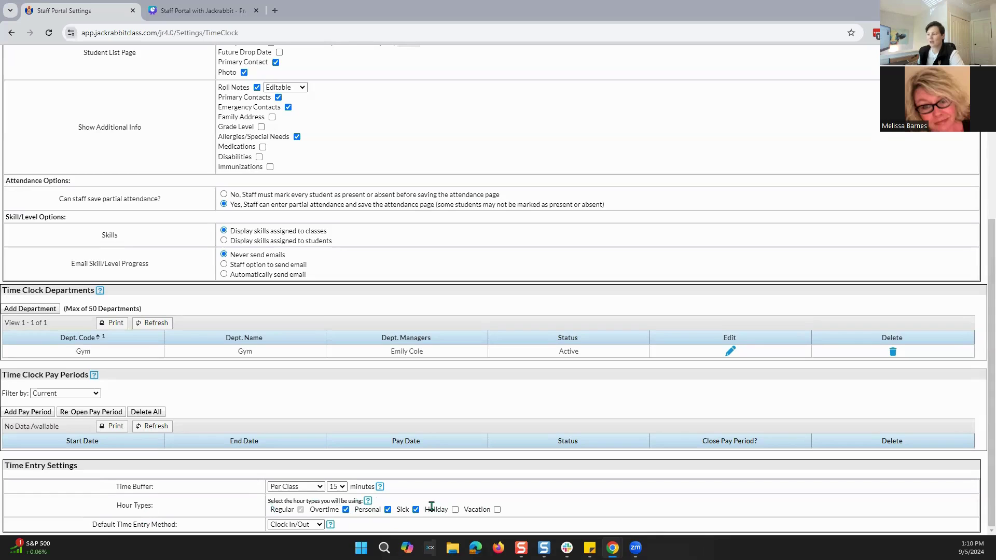
# Exclude the Sick hour type, select Clock In/Out as the default time entry method, and save the portal settings.
pyautogui.click(415, 509)
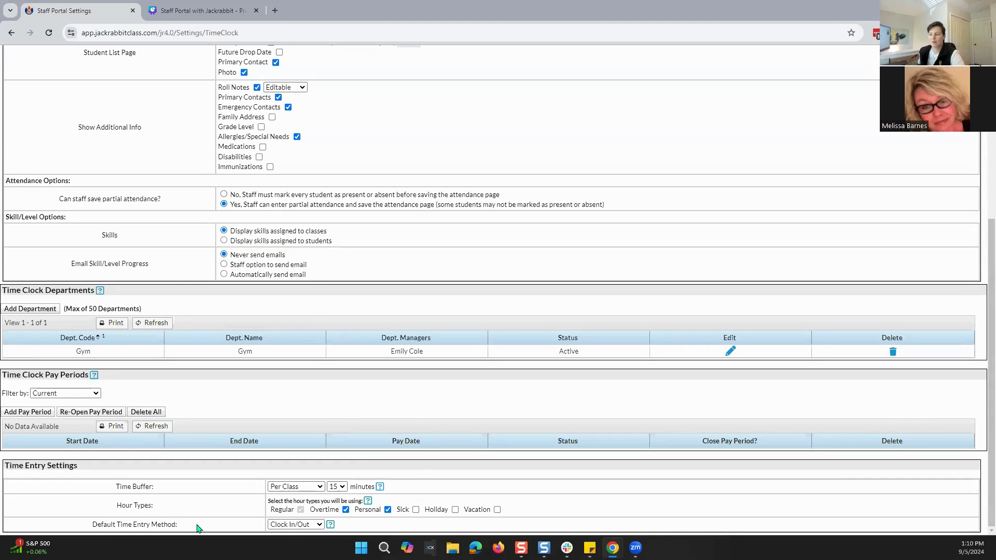
pyautogui.click(287, 525)
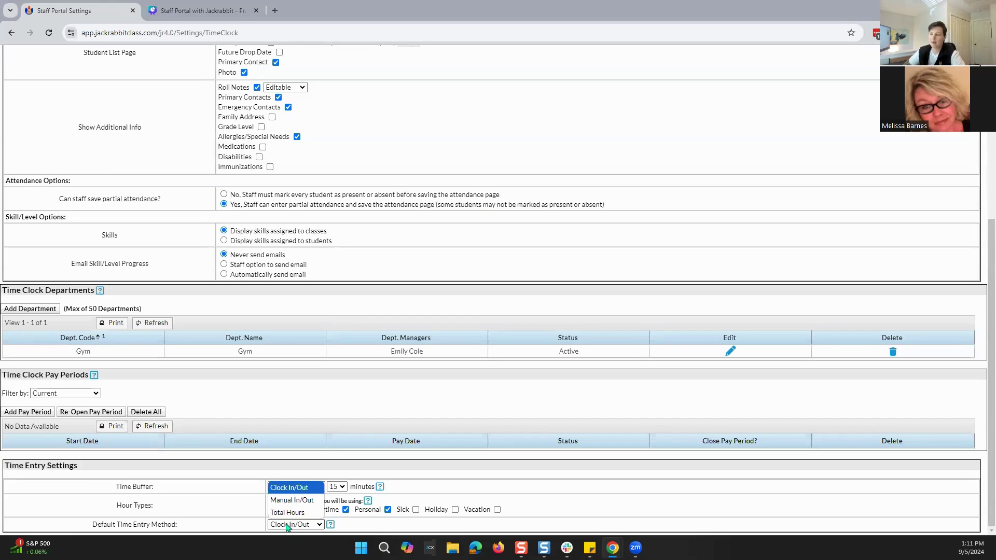
pyautogui.click(288, 490)
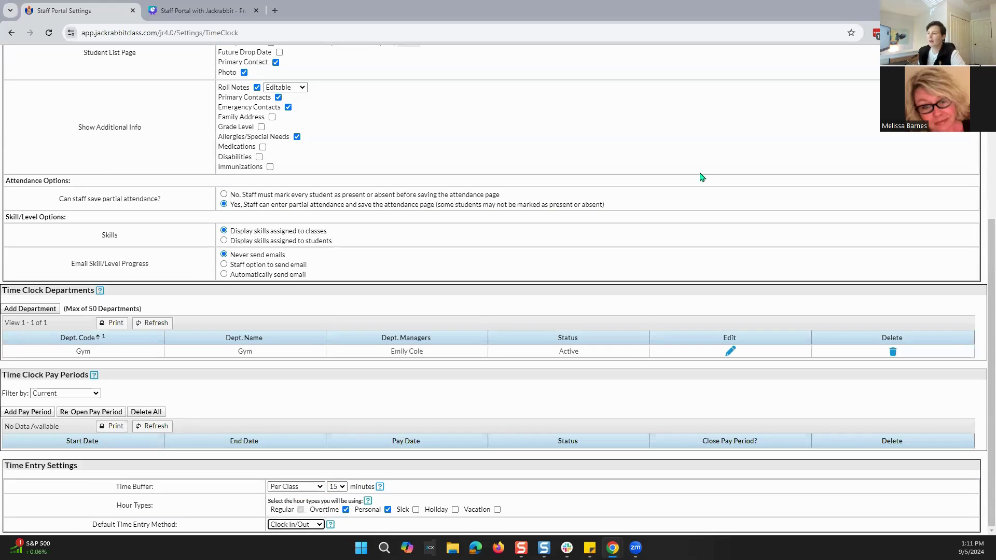
pyautogui.scroll(5, 288, 236)
pyautogui.click(85, 148)
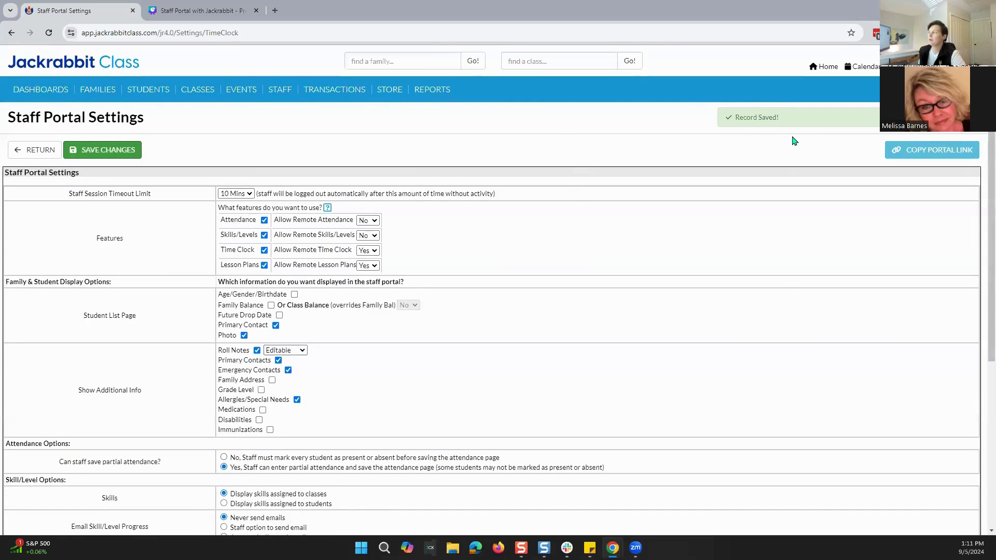
# Launch the Staff Portal for the Gym location as far as the login page, and close its window.
pyautogui.moveTo(287, 93)
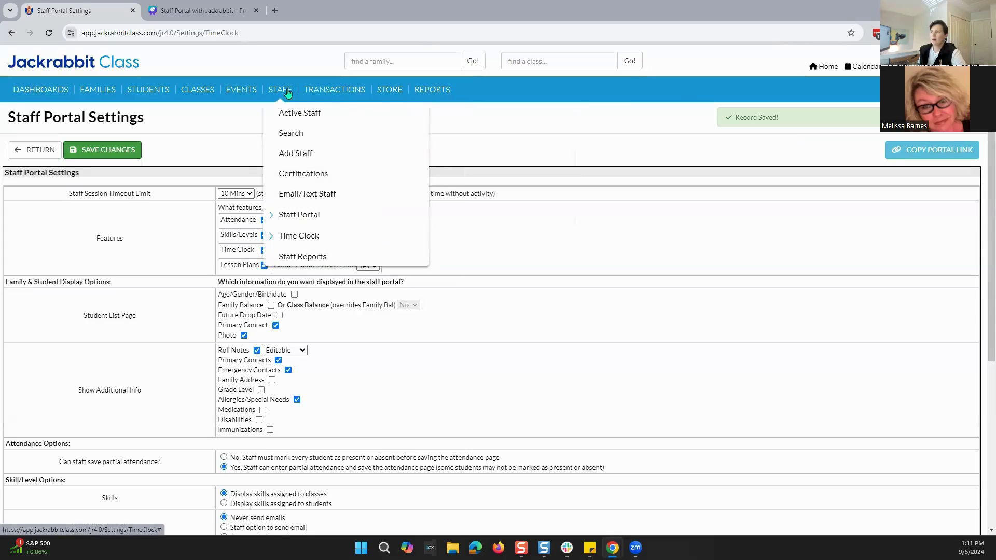
pyautogui.click(291, 214)
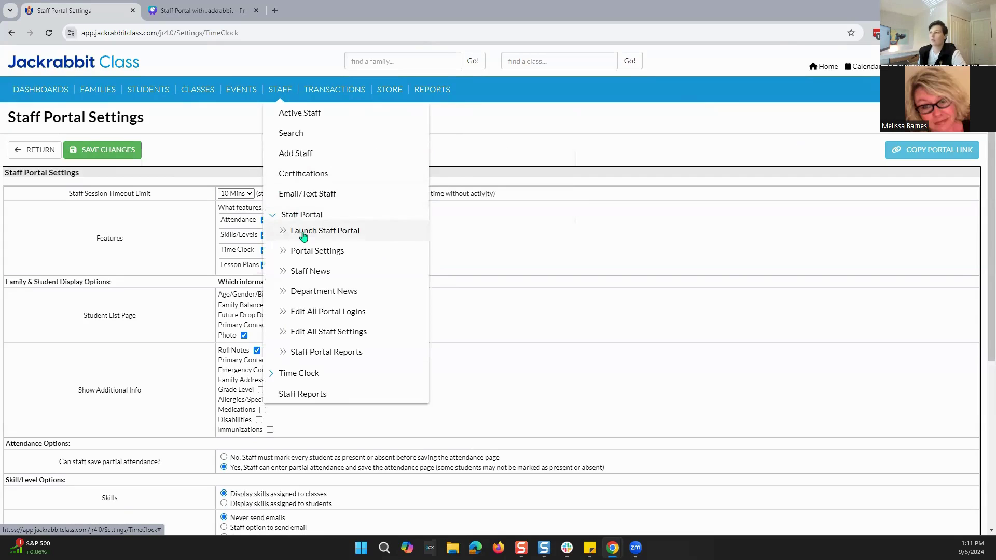
pyautogui.click(303, 233)
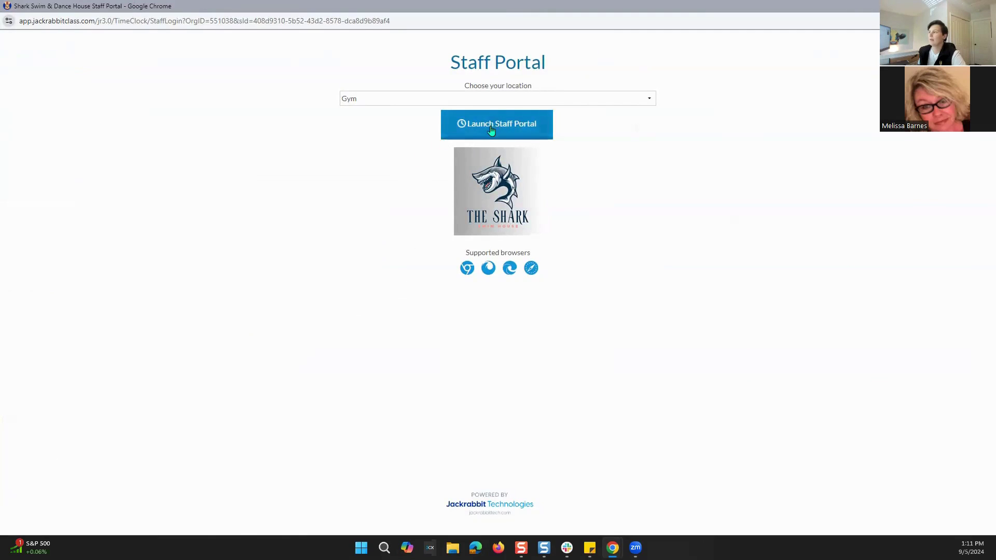
pyautogui.click(491, 129)
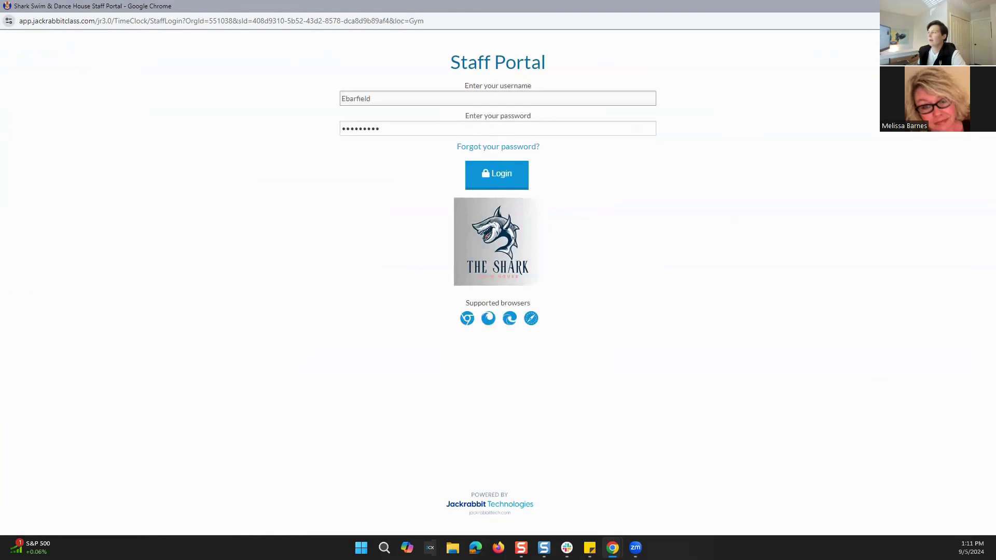
pyautogui.hotkey('ctrl', 'w')
# Reopen the Staff Portal launch page in a maximized window and choose Gym as the location.
pyautogui.moveTo(280, 91)
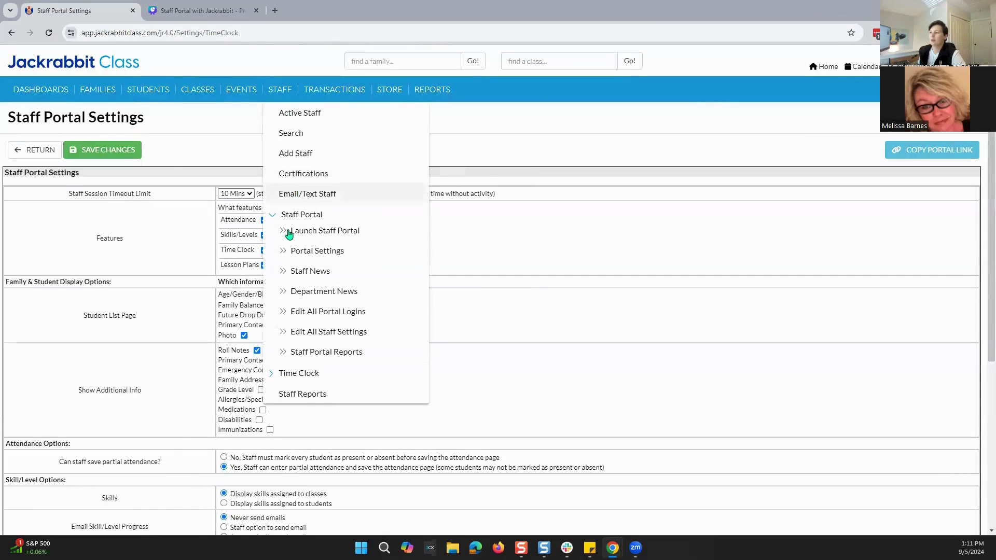
pyautogui.click(303, 230)
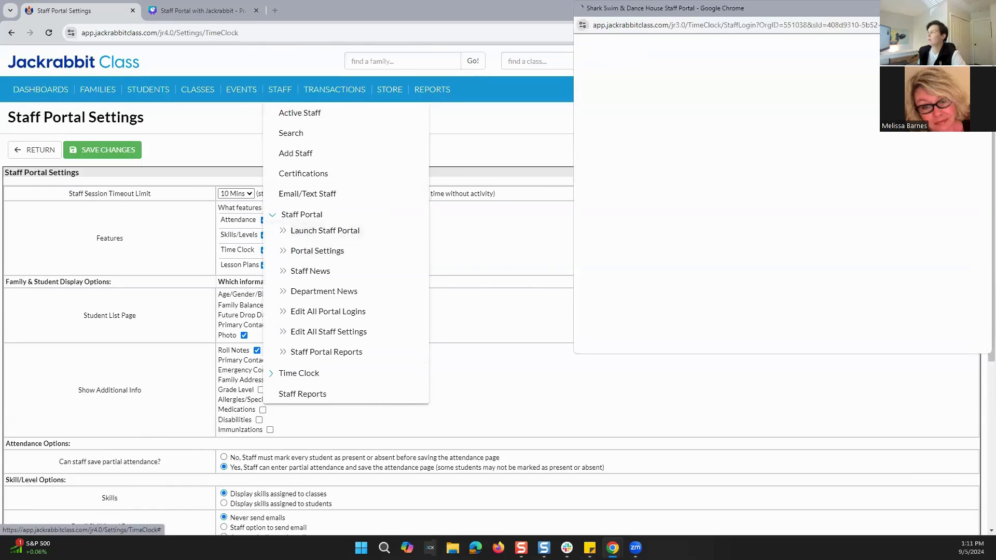
pyautogui.press('super+Up')
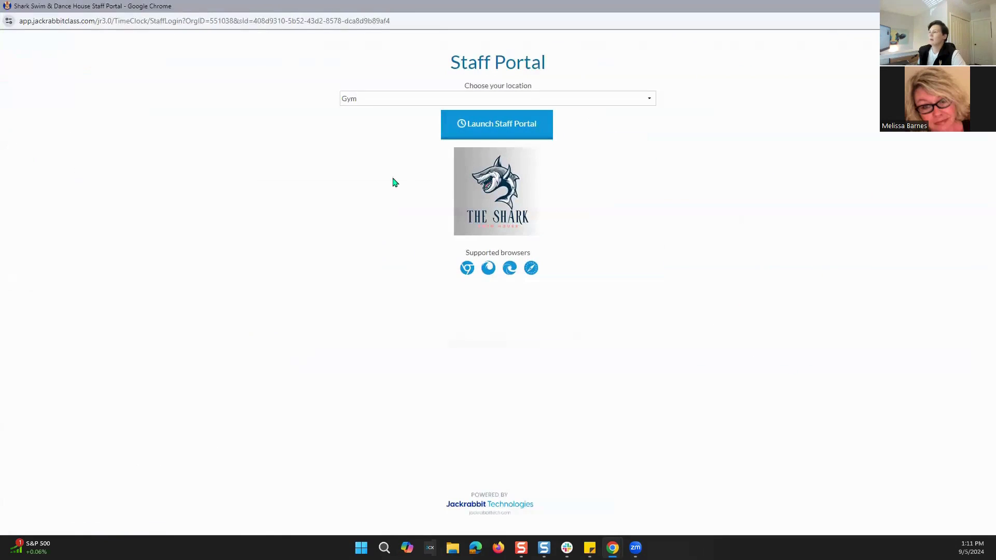
pyautogui.click(355, 100)
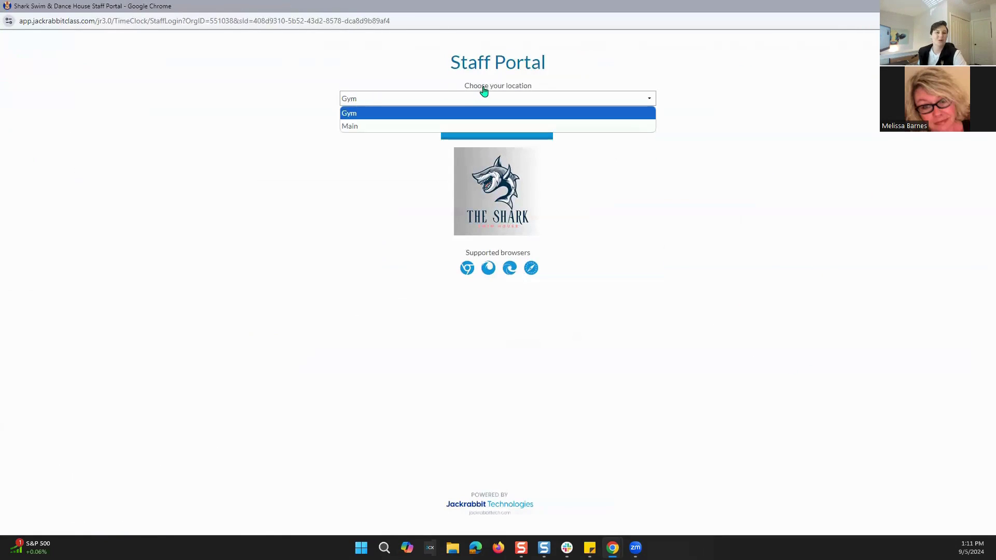
pyautogui.click(350, 113)
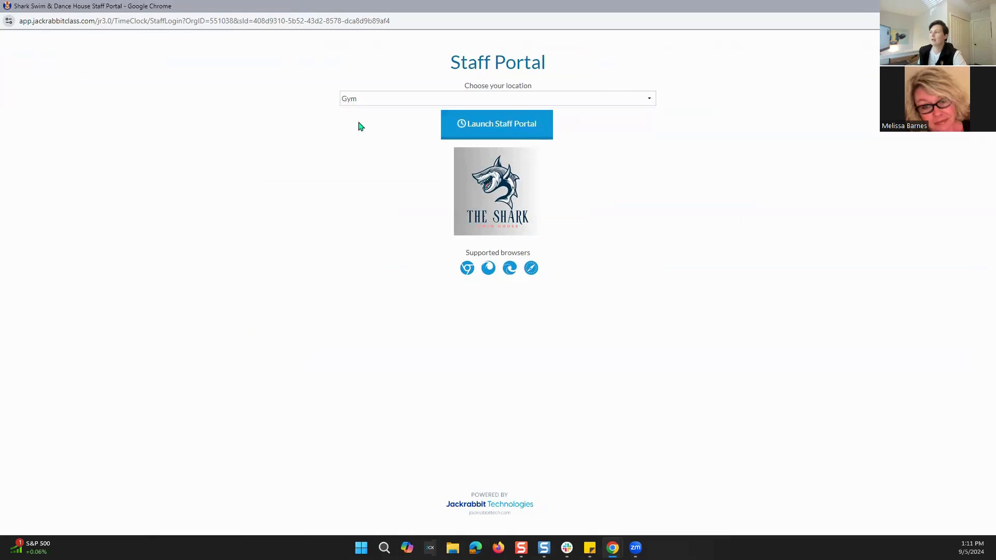
# Launch the Staff Portal for the Gym location and log in with the prefilled staff username and password.
pyautogui.click(478, 128)
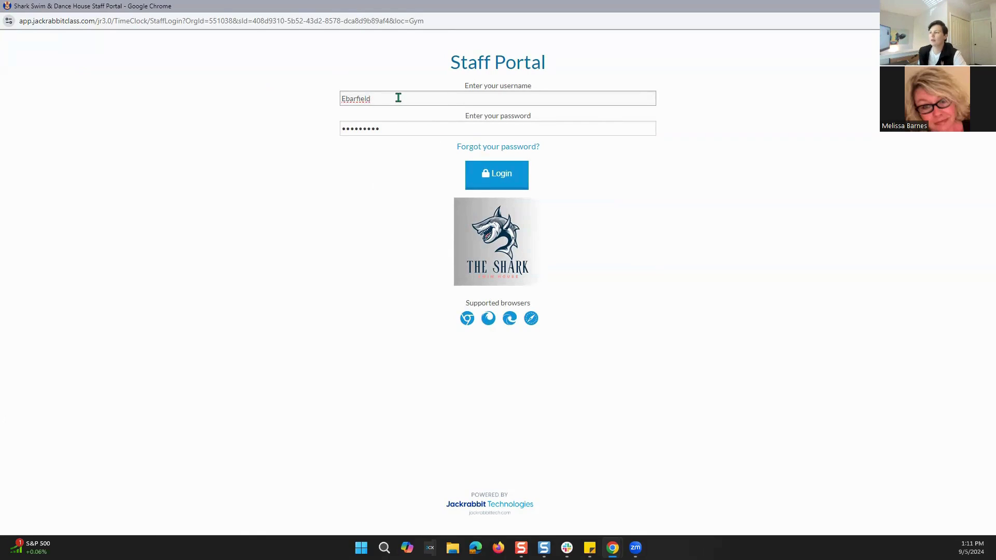
pyautogui.click(488, 178)
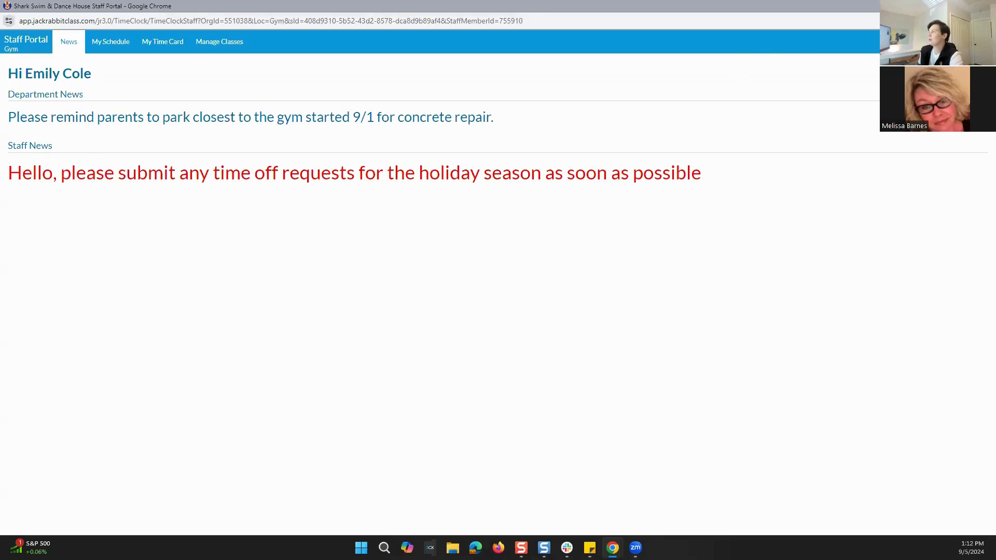
# Switch to the Jackrabbit Class settings window, open Staff News for editing, and save the holiday time-off message as it is.
pyautogui.hotkey('alt', 'Tab')
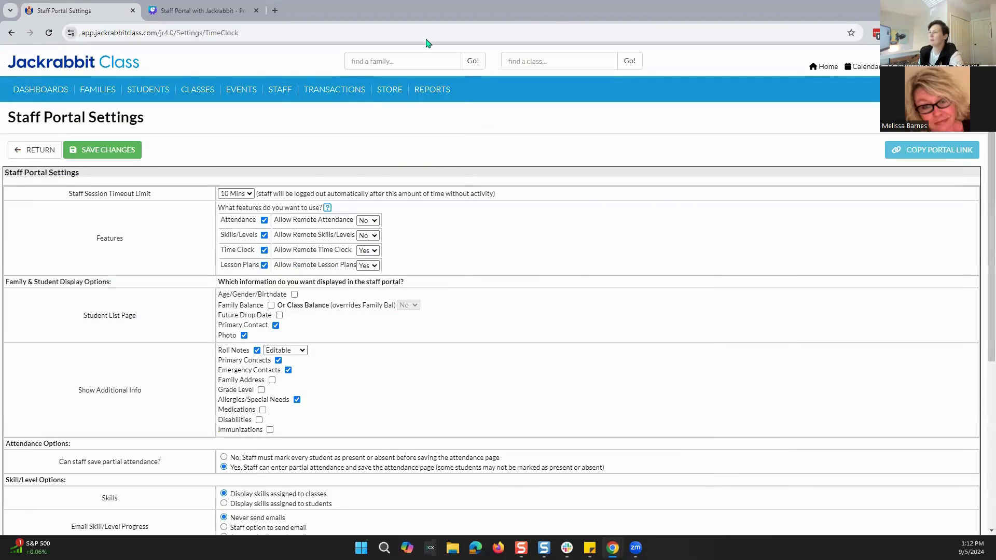
pyautogui.moveTo(270, 92)
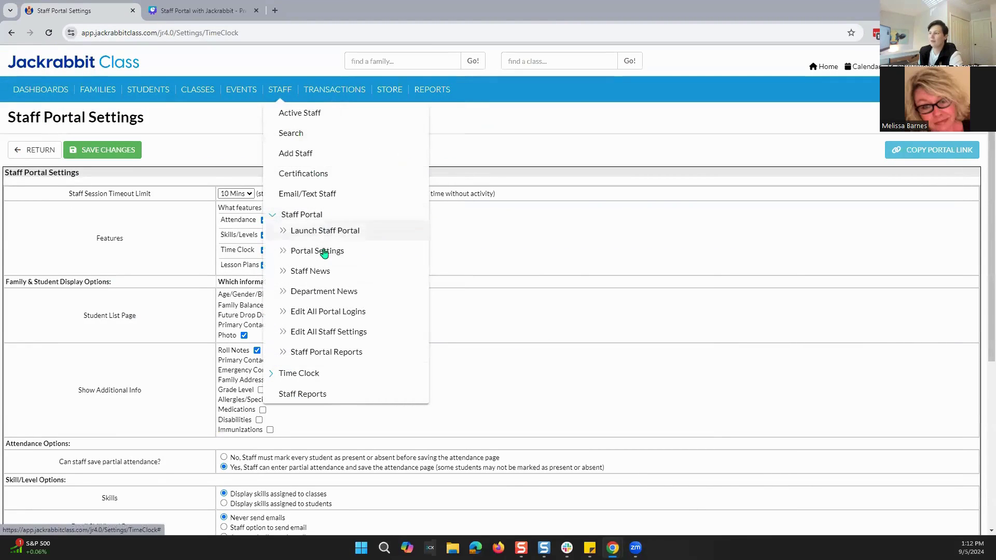
pyautogui.click(322, 269)
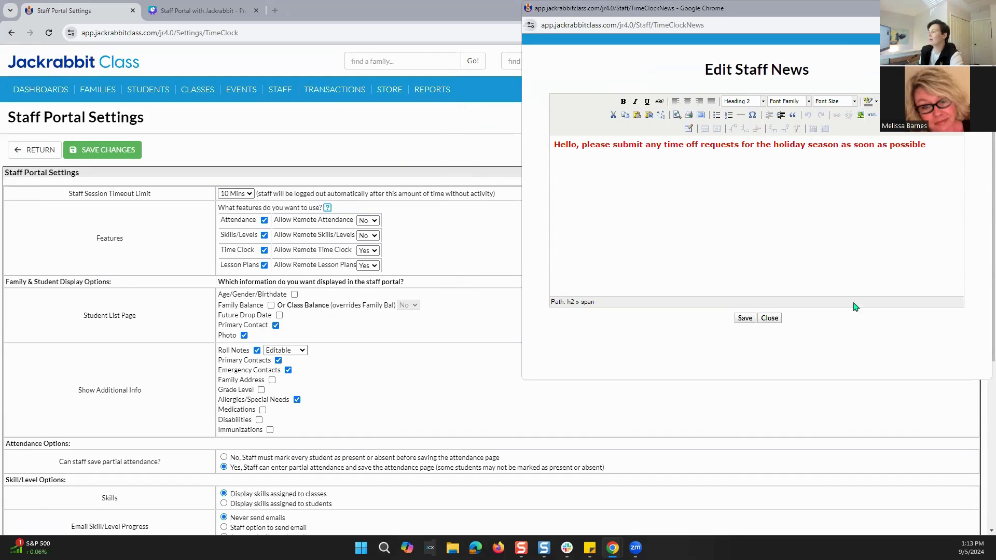
pyautogui.click(745, 318)
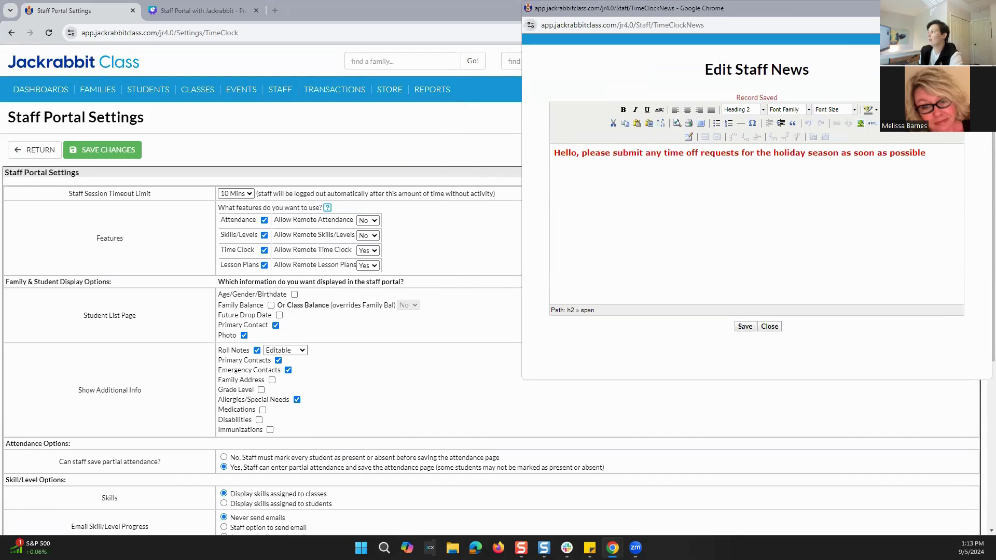
# Highlight the entire Gym department news message in yellow and save it.
pyautogui.click(280, 90)
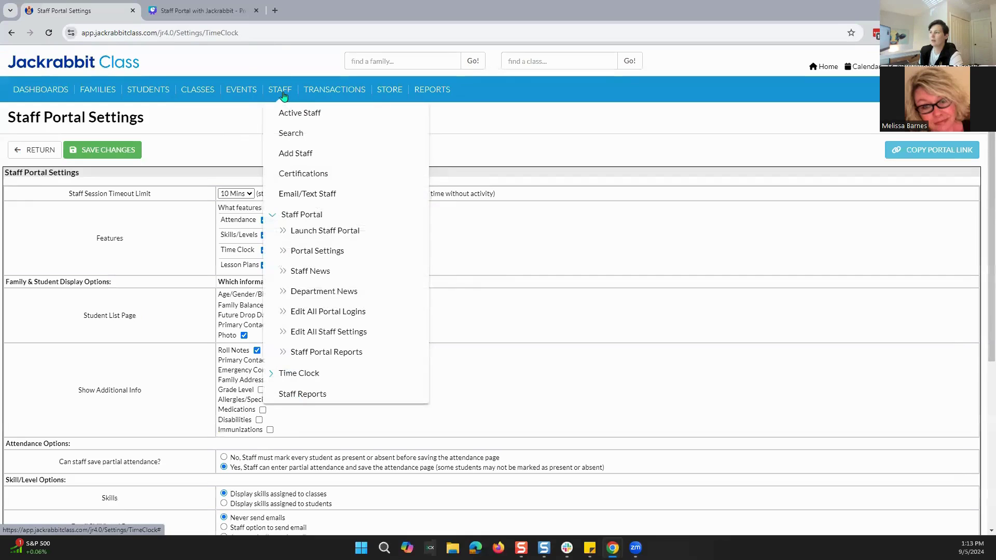
pyautogui.click(341, 292)
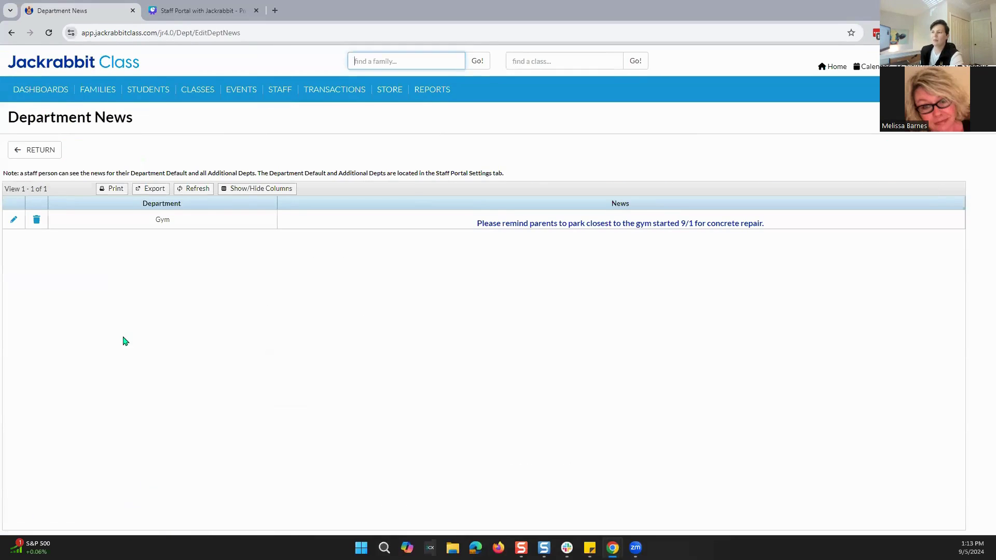
pyautogui.click(14, 221)
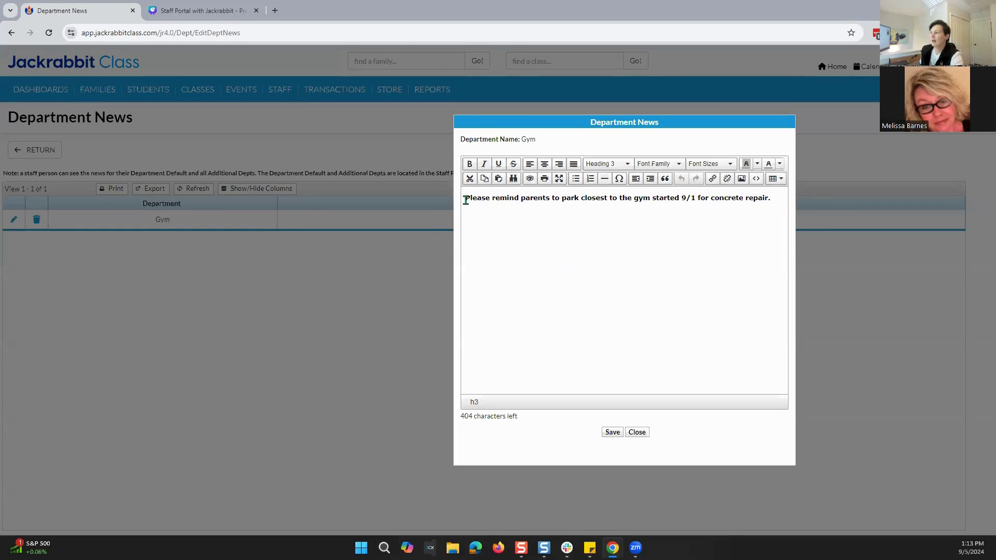
pyautogui.moveTo(466, 200); pyautogui.dragTo(551, 183)
pyautogui.click(773, 198)
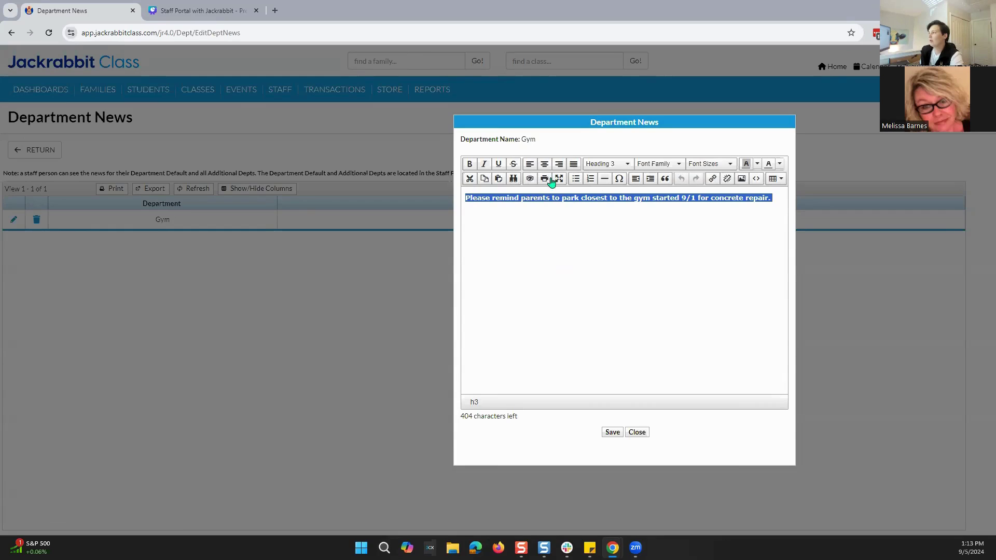
pyautogui.click(756, 164)
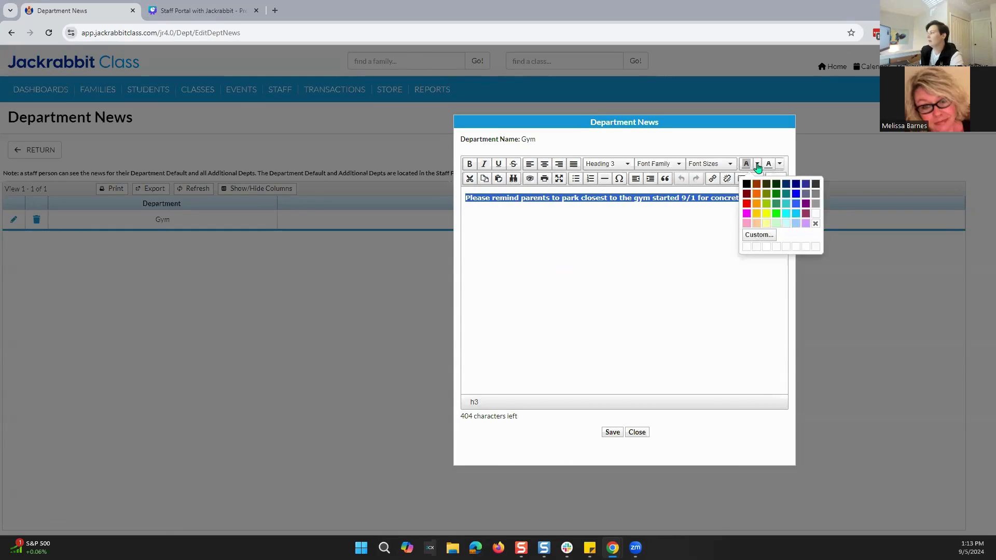
pyautogui.click(764, 214)
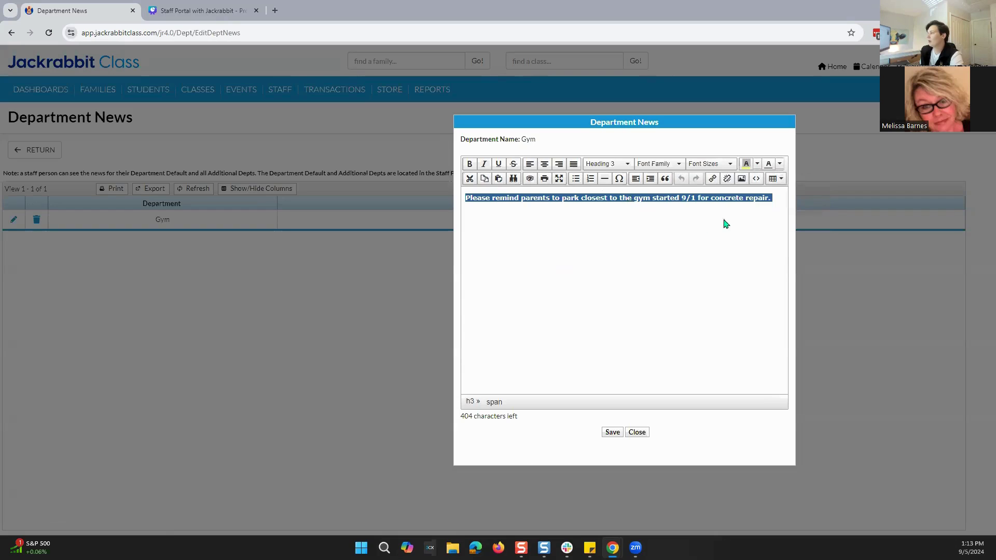
pyautogui.click(771, 198)
pyautogui.click(613, 433)
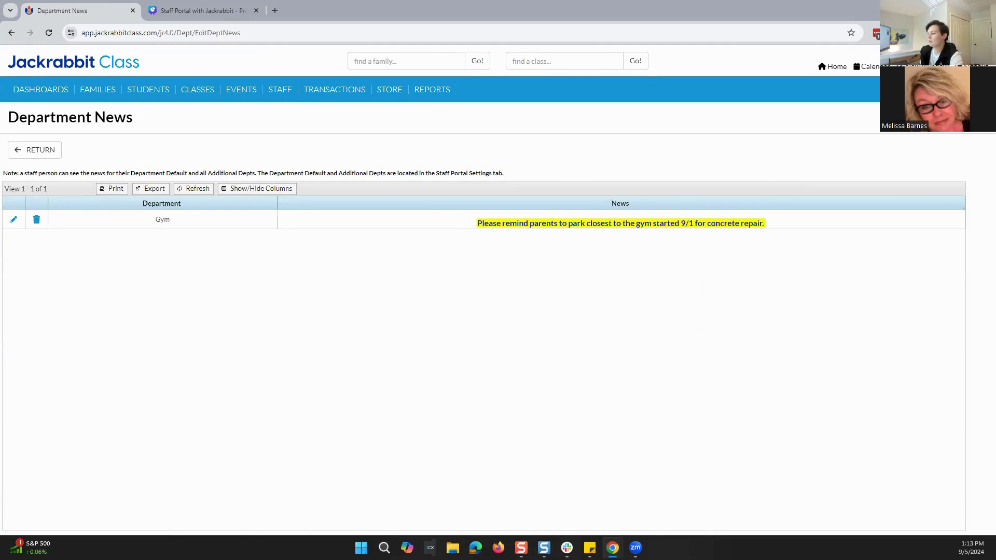
# Return to the Staff Portal window to check the news, and filter the My Schedule classes to the 2024 Summer session.
pyautogui.moveTo(612, 548)
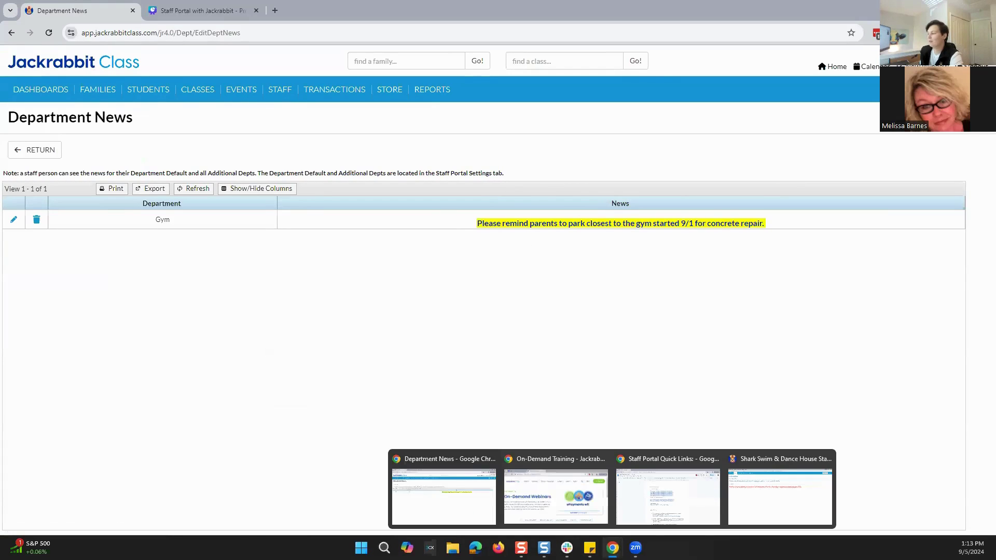
pyautogui.click(766, 502)
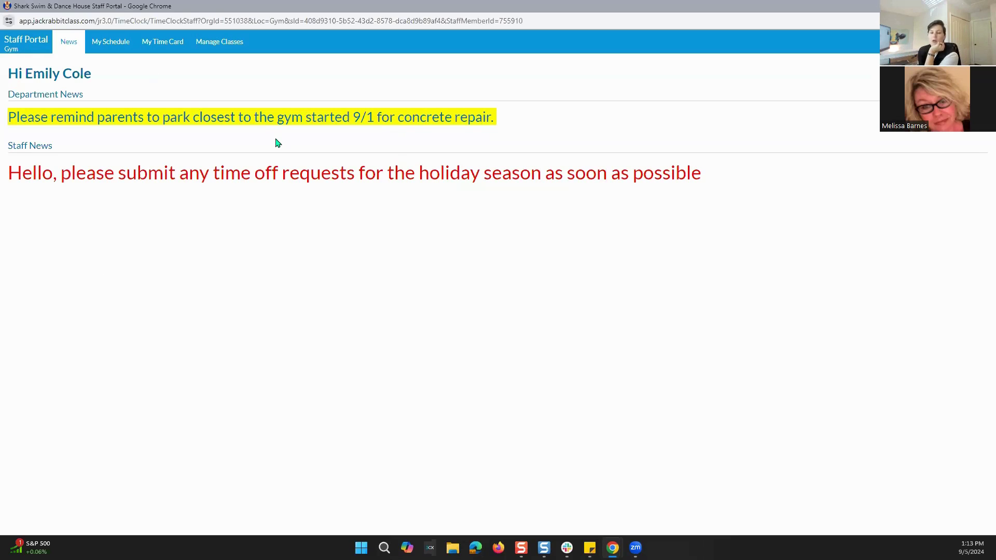
pyautogui.click(102, 42)
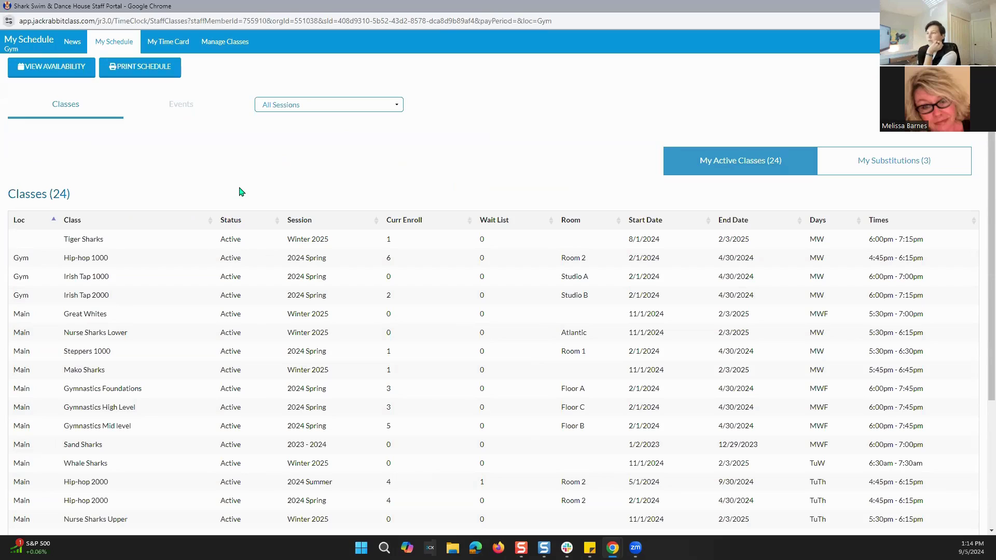
pyautogui.click(274, 106)
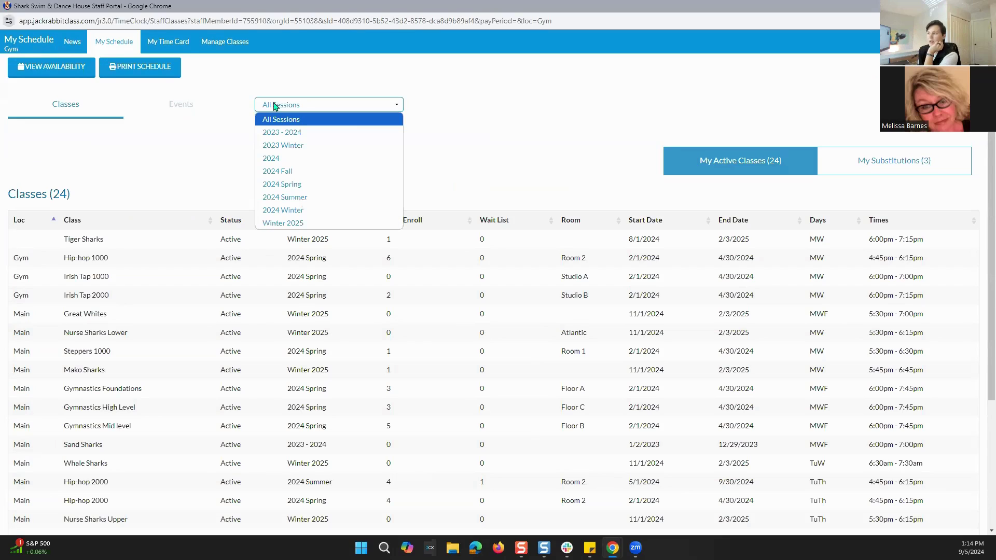
pyautogui.click(293, 202)
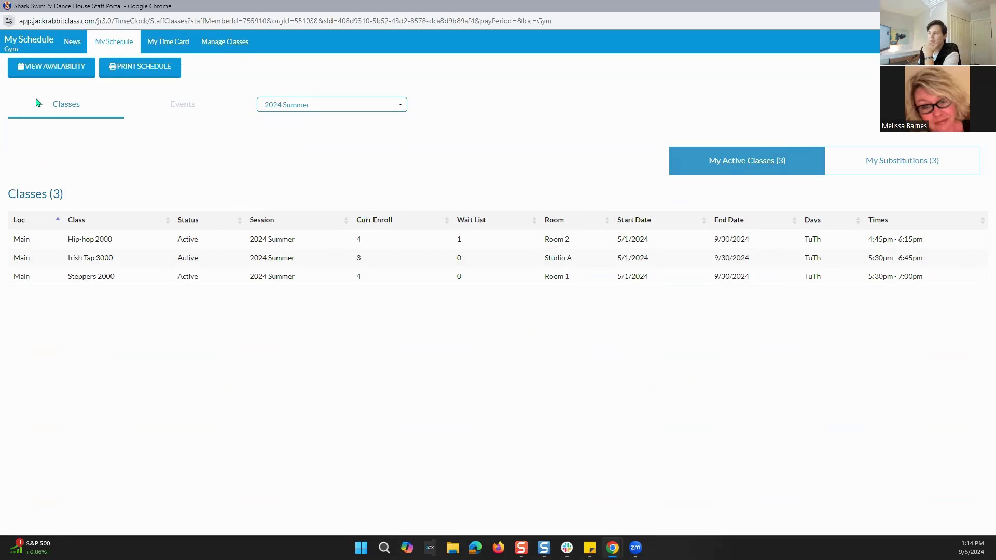
# Show the classes of All Sessions and sort the list in turn by location, status and session.
pyautogui.click(302, 107)
pyautogui.click(299, 121)
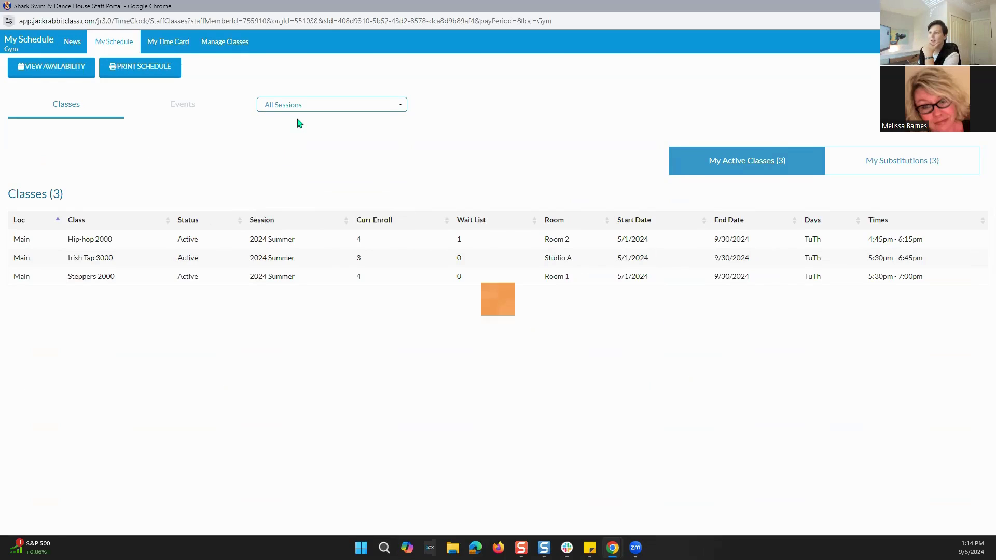
pyautogui.click(53, 222)
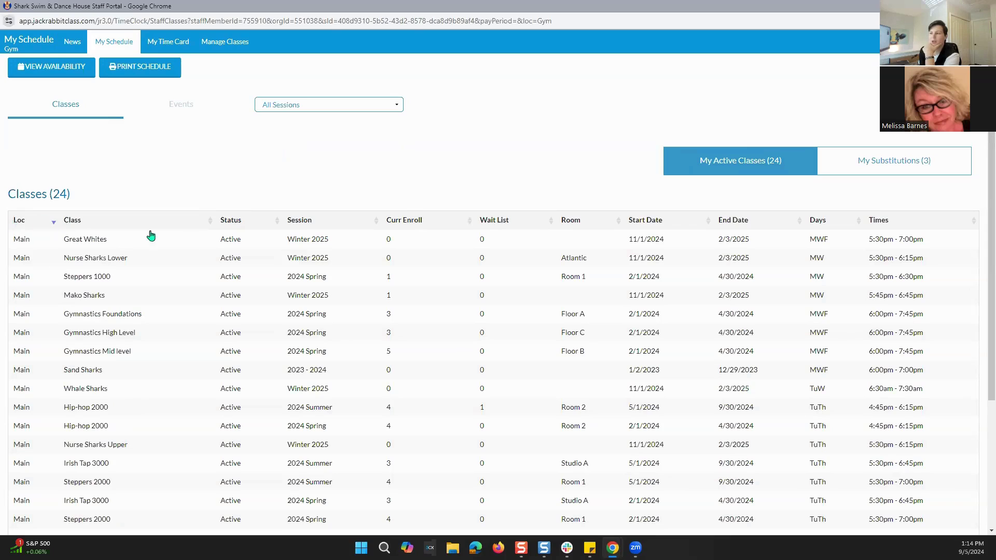
pyautogui.click(209, 222)
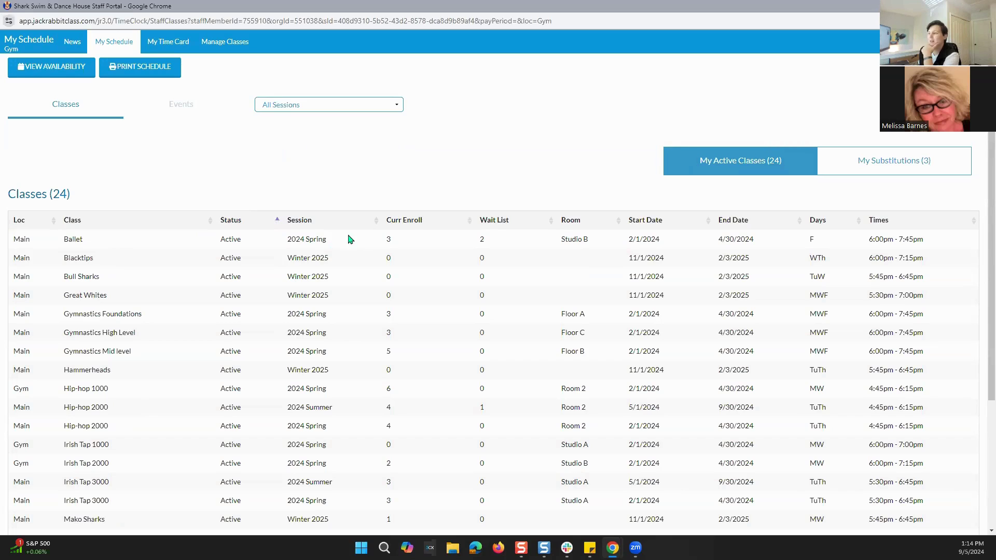
pyautogui.click(375, 222)
pyautogui.scroll(-3, 379, 295)
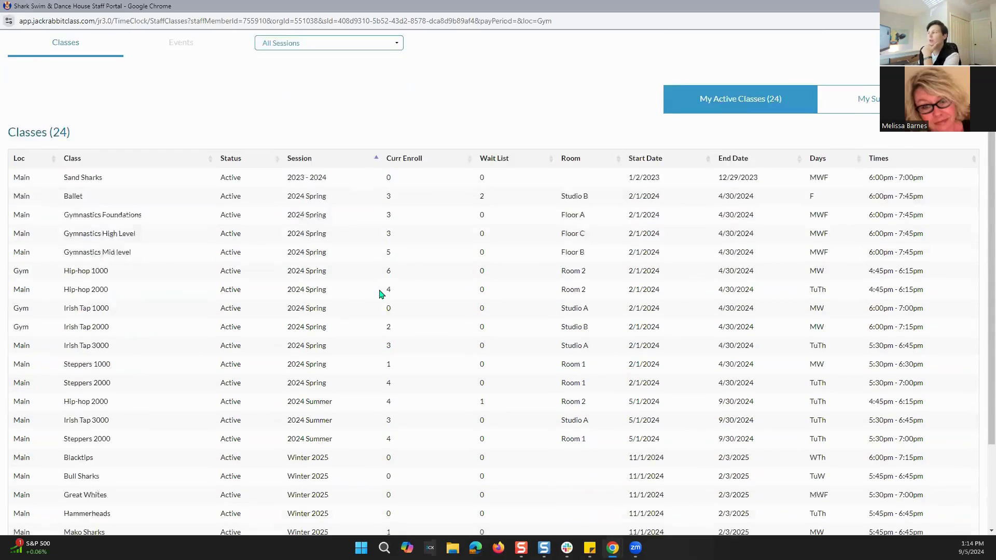
pyautogui.scroll(3, 384, 295)
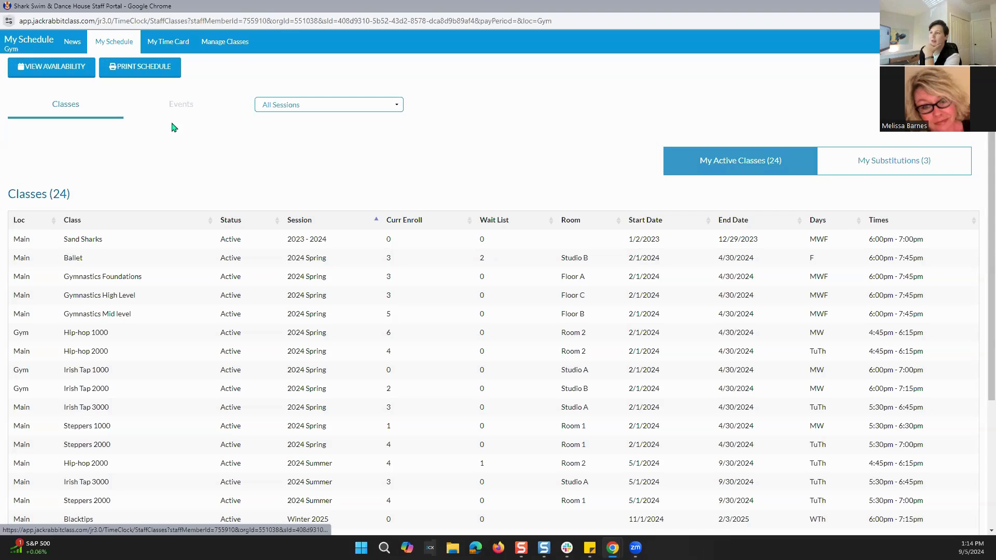
# Examine the scheduled events, sorted by event and filtered to Current And Future, and the classes under My Substitutions.
pyautogui.click(185, 105)
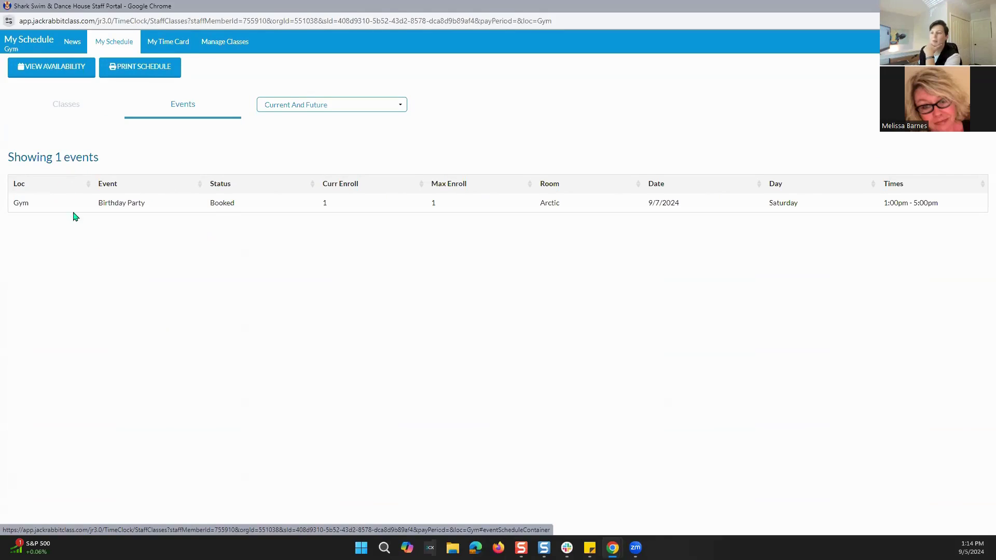
pyautogui.click(200, 191)
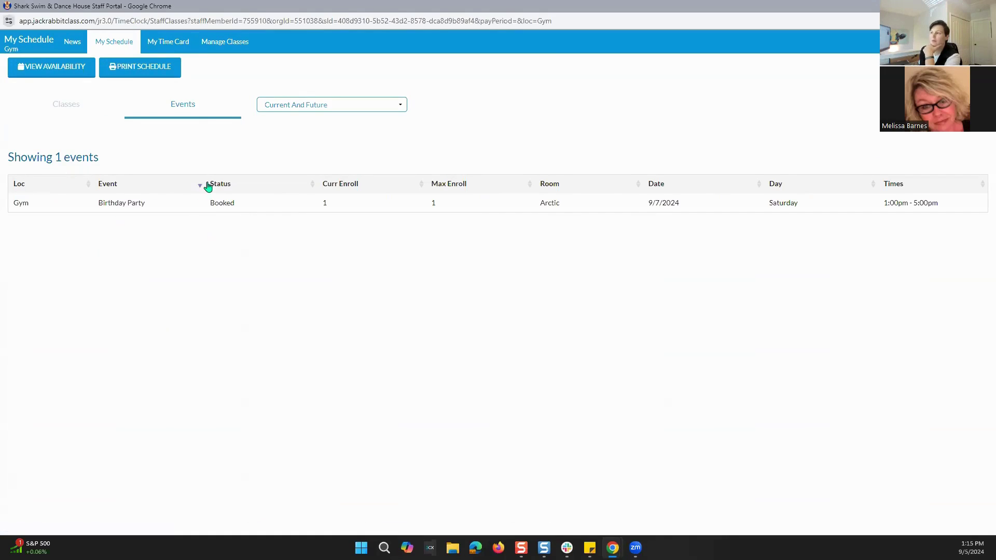
pyautogui.click(269, 109)
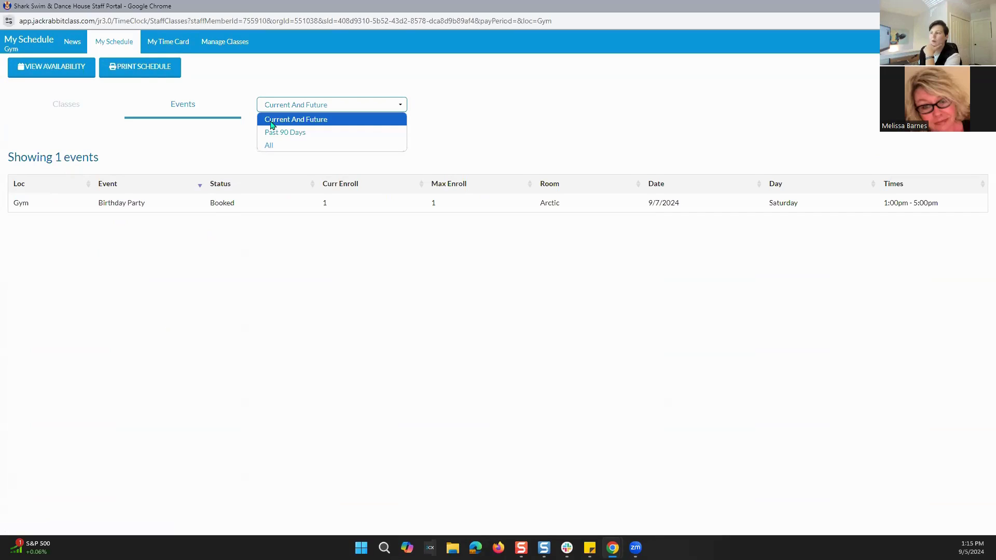
pyautogui.click(272, 122)
pyautogui.click(50, 107)
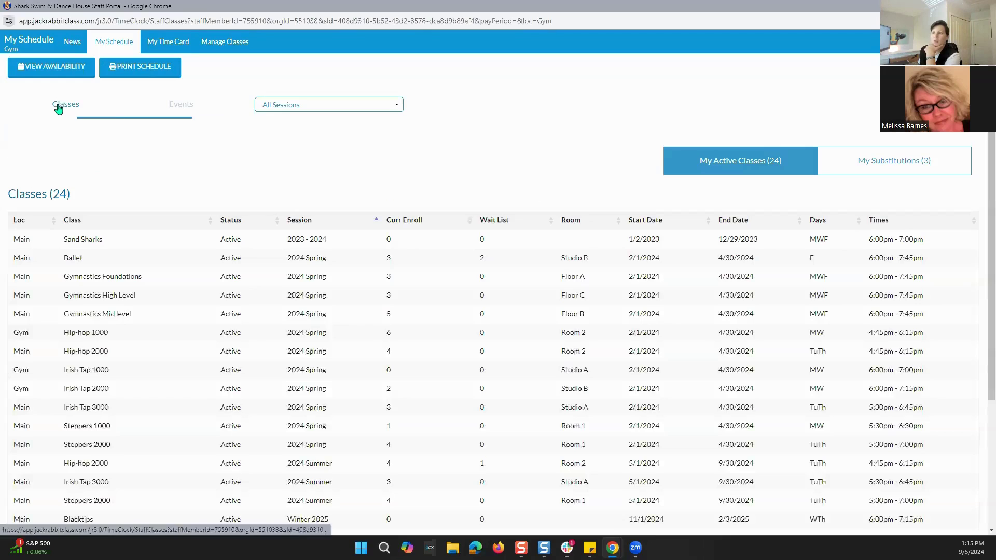
pyautogui.click(860, 165)
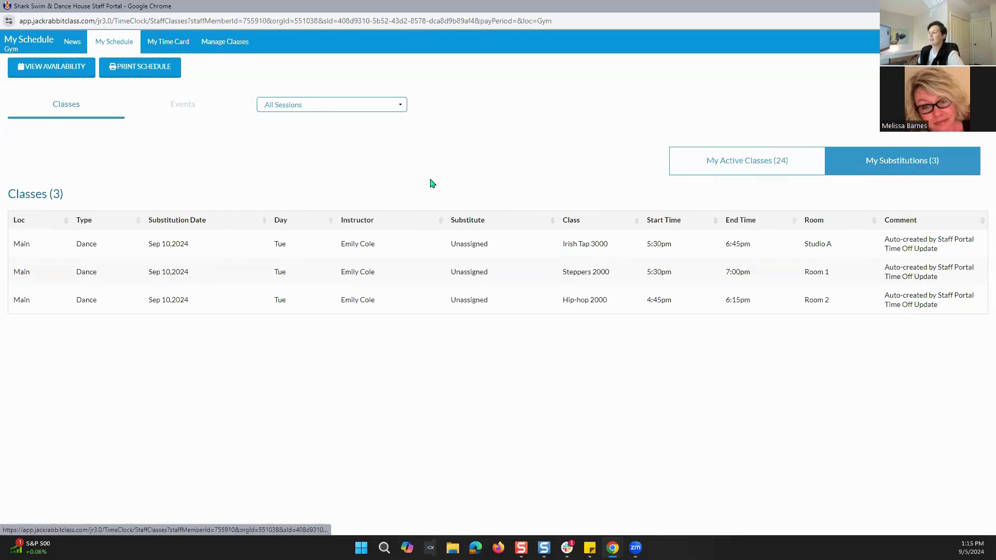
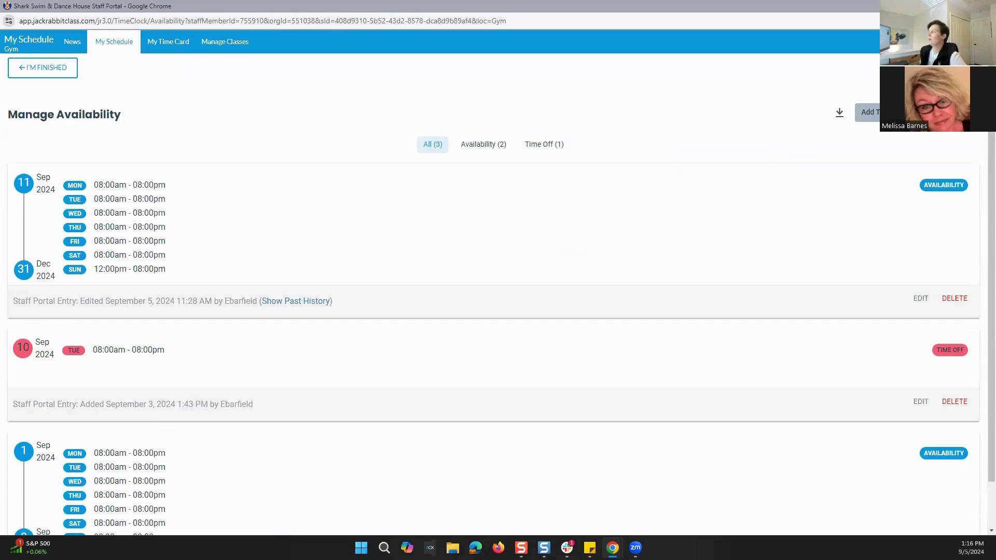
# Start a new time off entry running from 10/31/2024 to 10/31/2024.
pyautogui.click(867, 112)
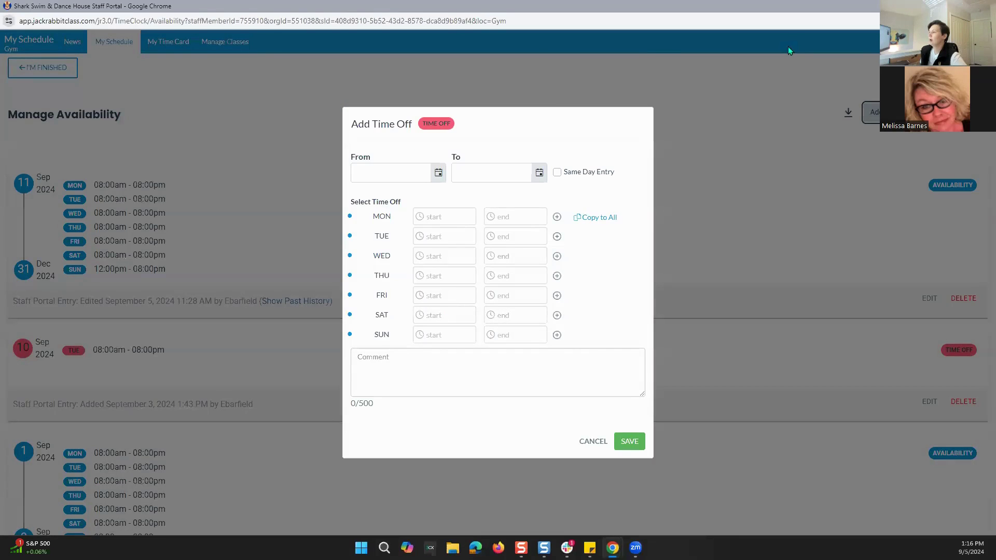
pyautogui.click(403, 171)
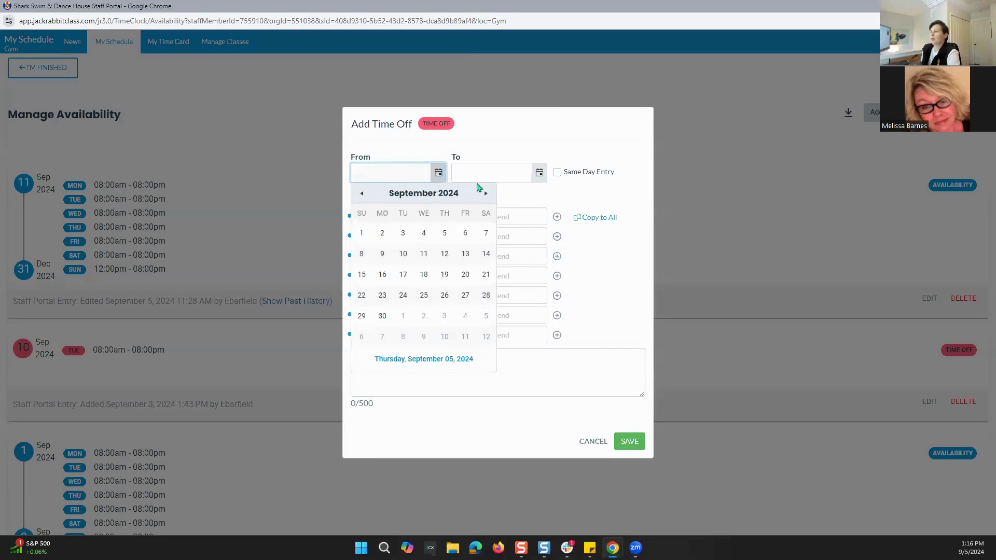
pyautogui.click(485, 194)
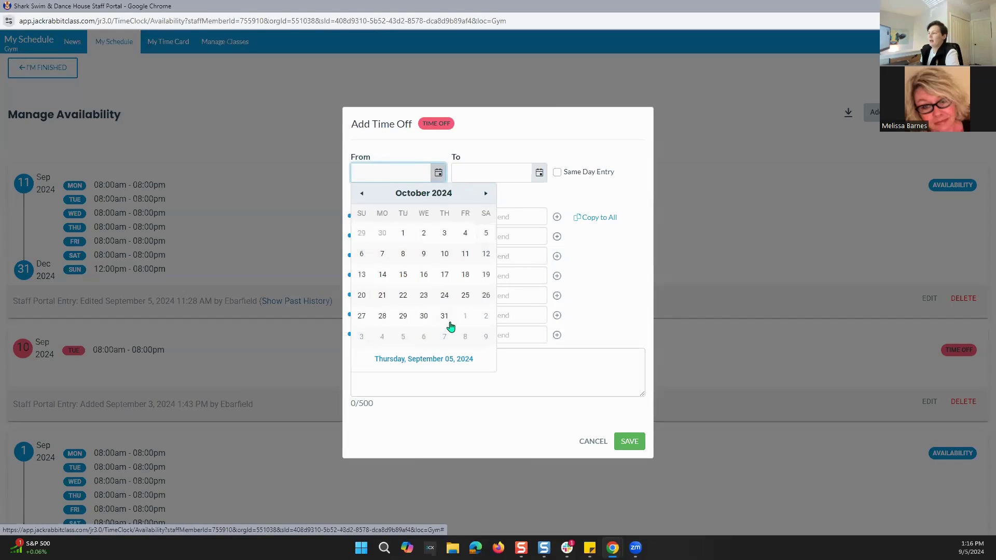
pyautogui.click(446, 318)
pyautogui.click(539, 173)
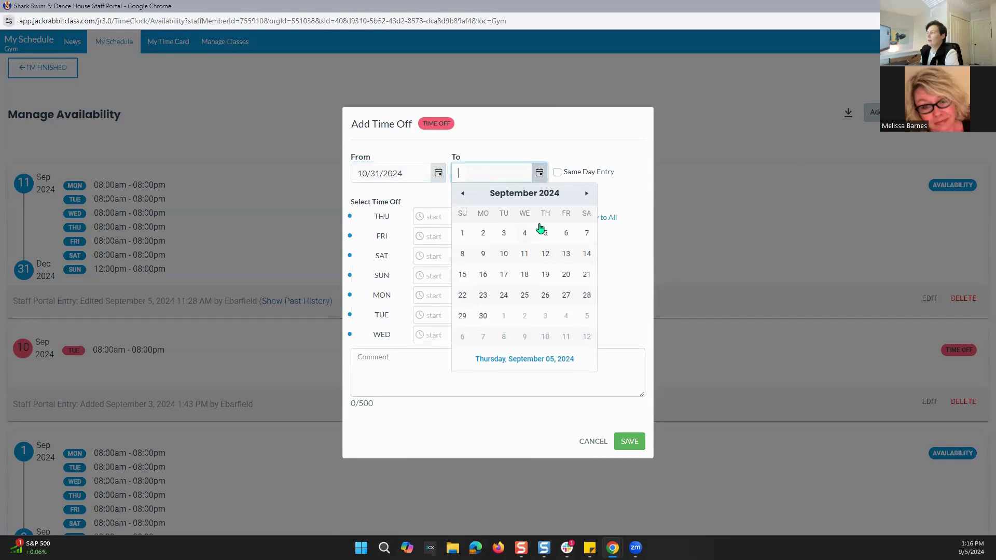
pyautogui.click(587, 195)
pyautogui.click(544, 317)
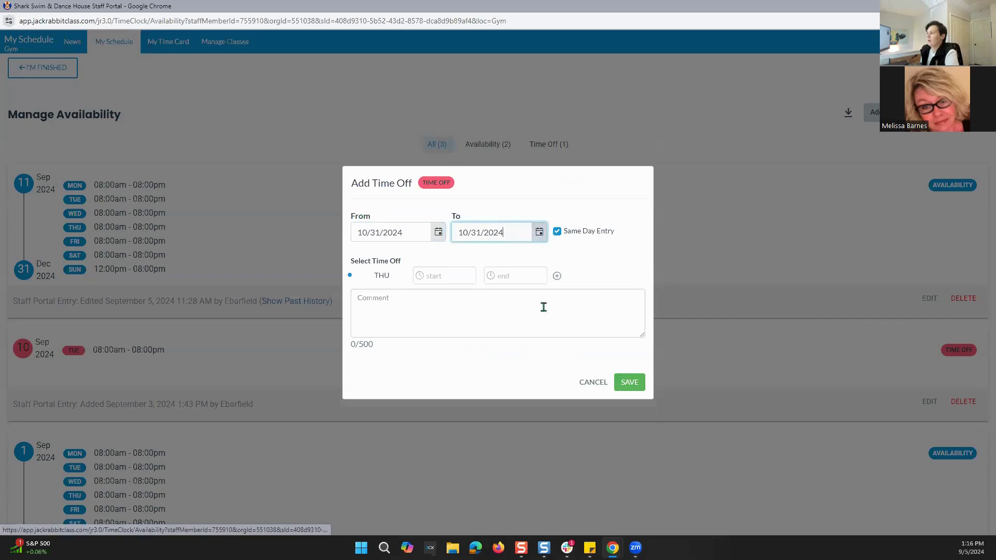
# Extend the time off entry's end date to 11/01/2024 and return it to 10/31/2024.
pyautogui.click(426, 276)
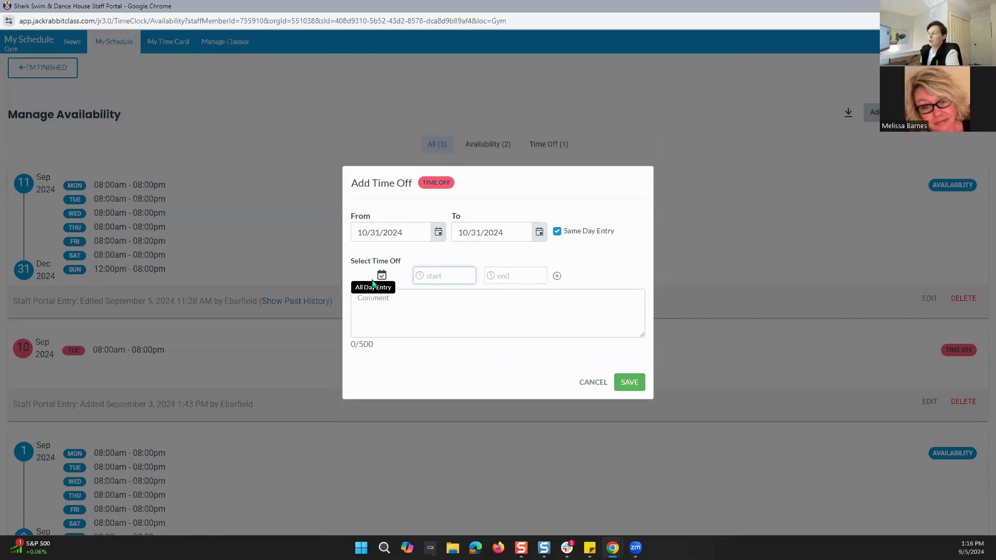
pyautogui.click(539, 233)
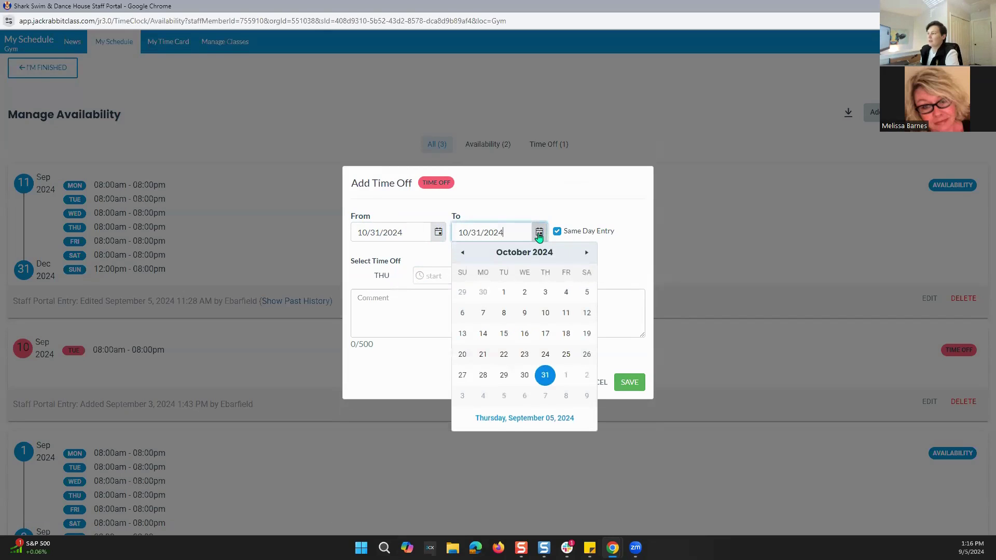
pyautogui.click(567, 376)
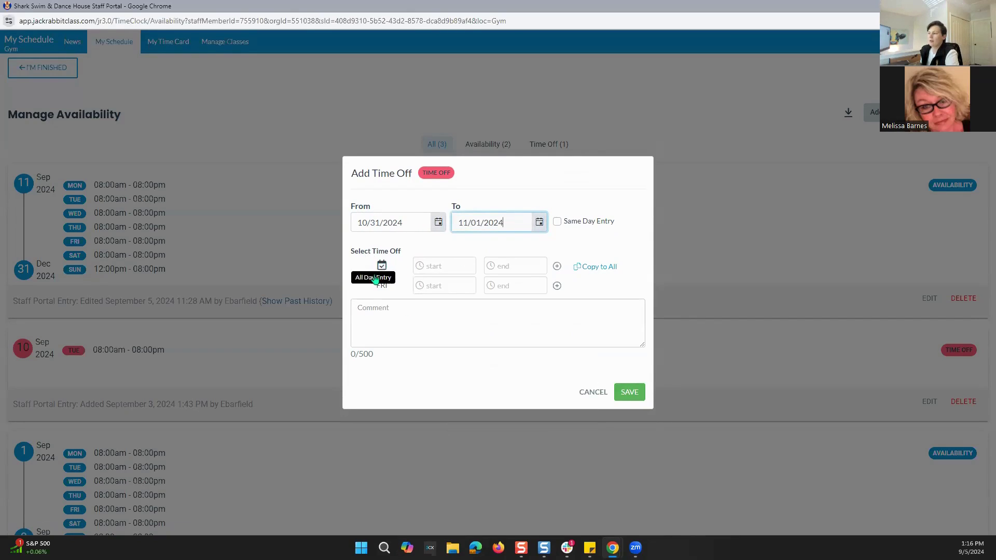
pyautogui.click(539, 222)
pyautogui.click(545, 287)
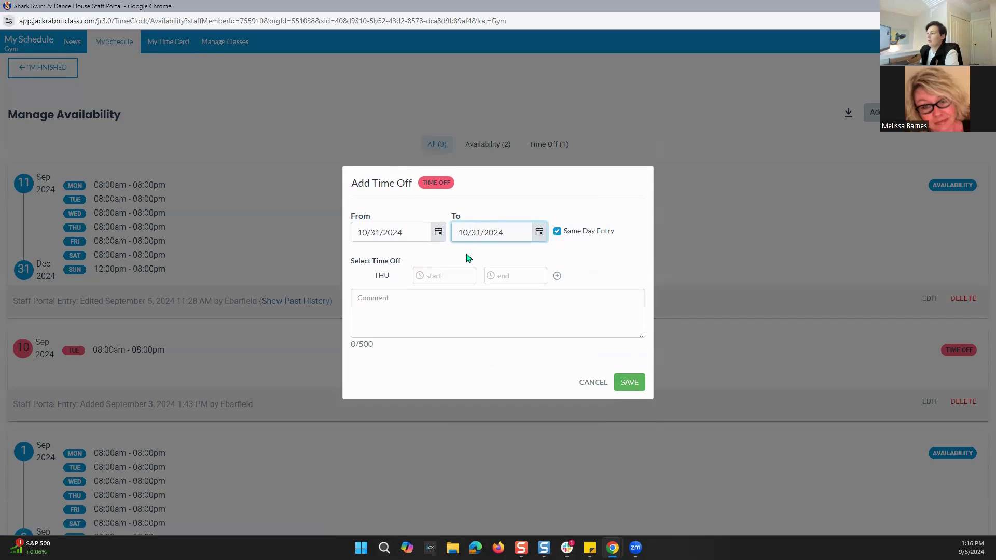
# Set Thursday's time off to start at 03:00pm and end at 11:59pm.
pyautogui.click(432, 279)
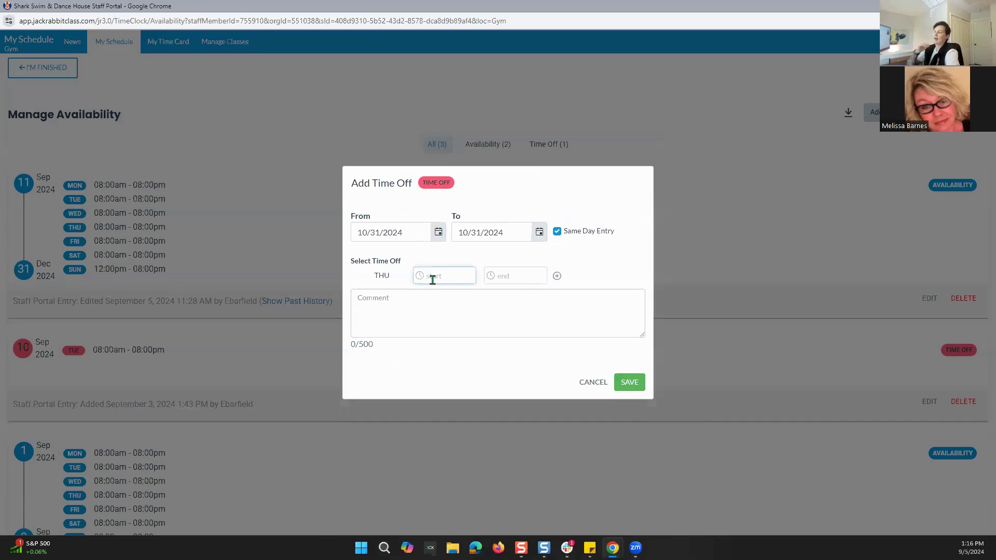
pyautogui.write('08:00pm')
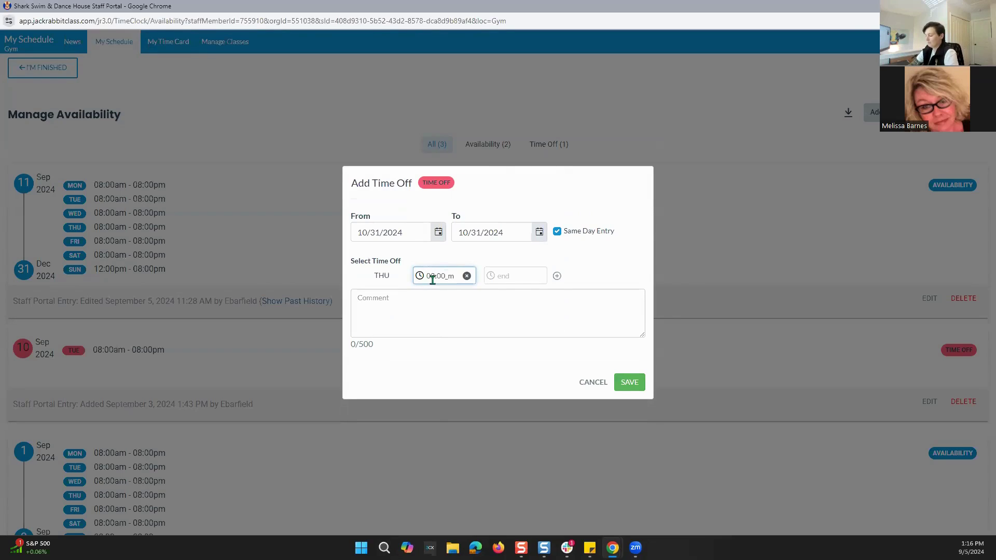
pyautogui.press('Tab')
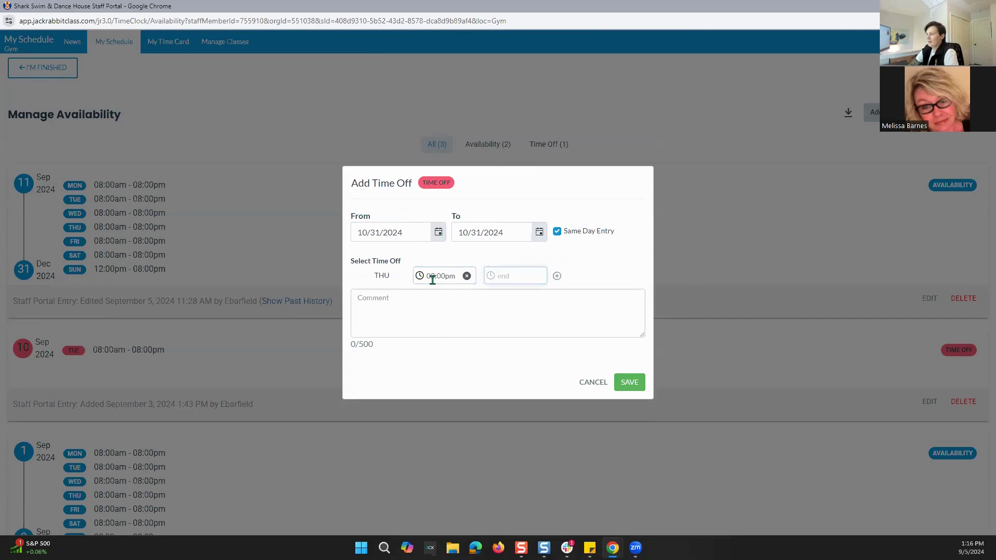
pyautogui.write('08')
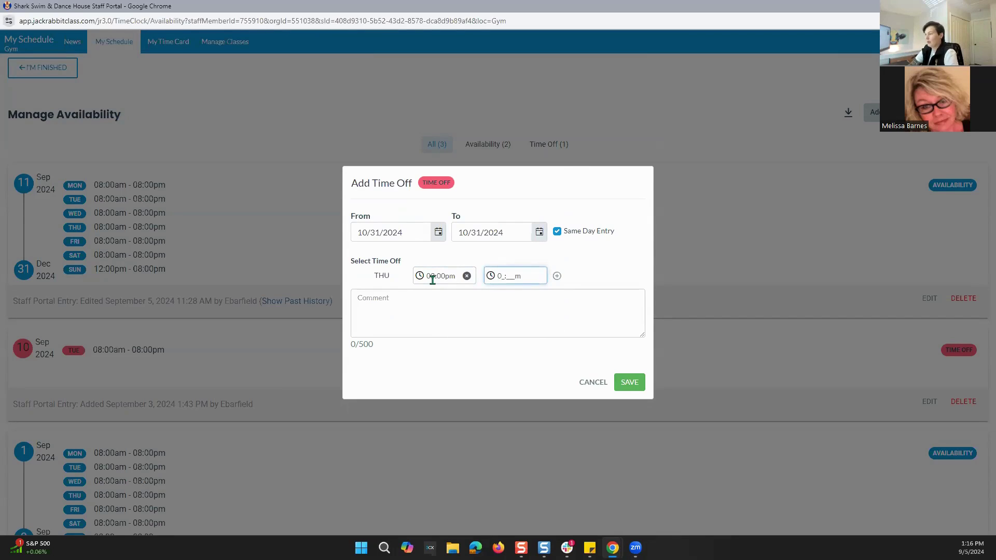
pyautogui.press('BackSpace')
pyautogui.write('12')
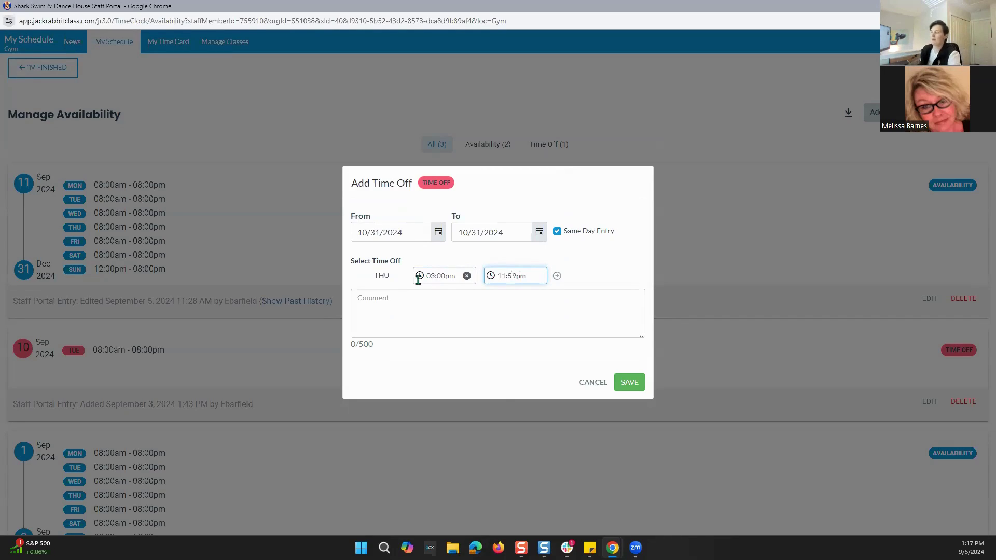
# Add the comment "Halloween" to the time off entry and save it.
pyautogui.click(407, 305)
pyautogui.write('Ha')
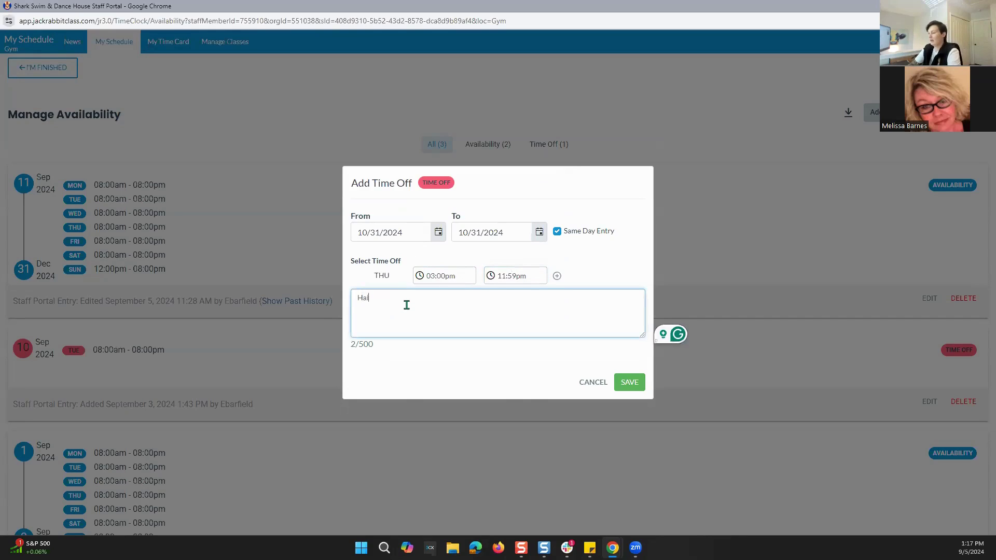
pyautogui.write('lloween')
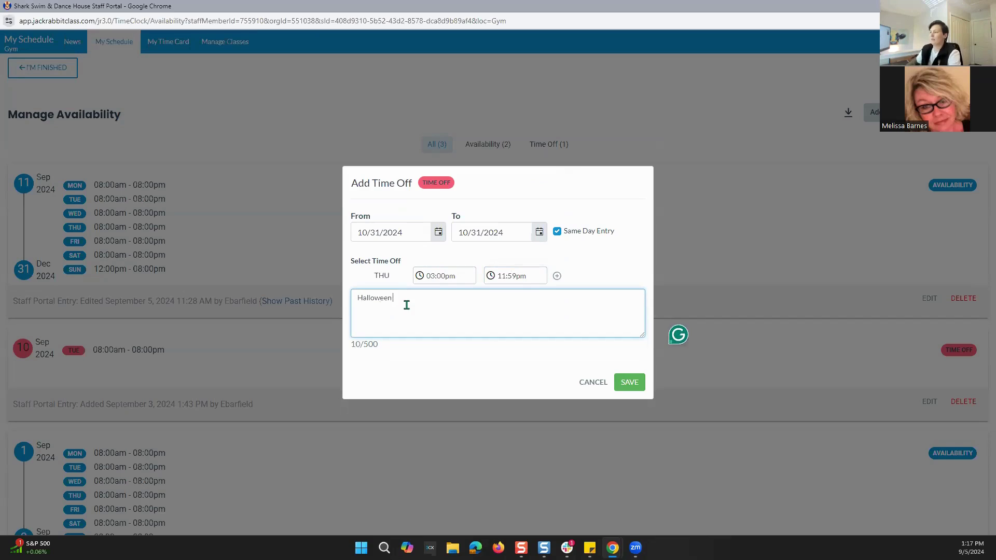
pyautogui.click(629, 382)
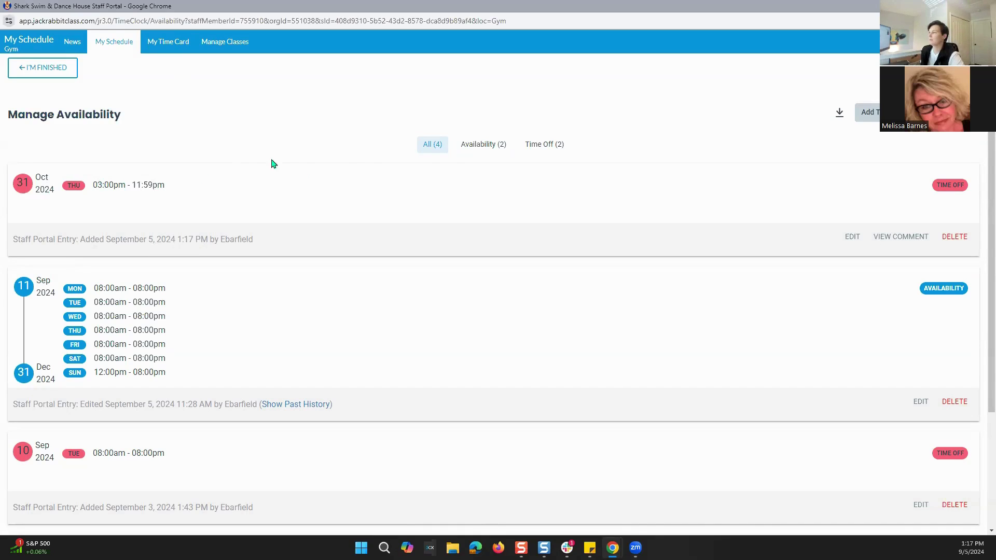
# Filter the list to time off, delete the September 10, 2024 entry, and show all entries again.
pyautogui.click(549, 149)
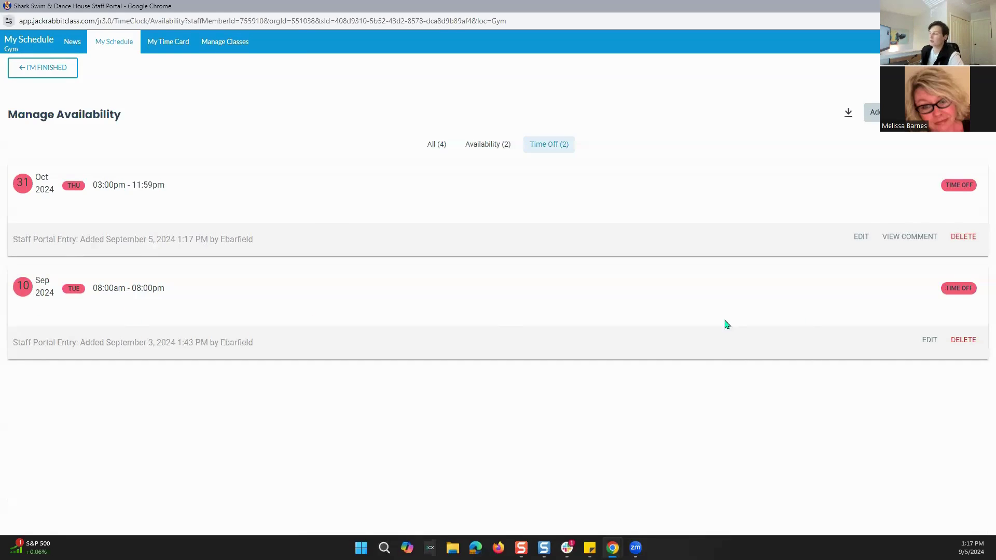
pyautogui.click(960, 340)
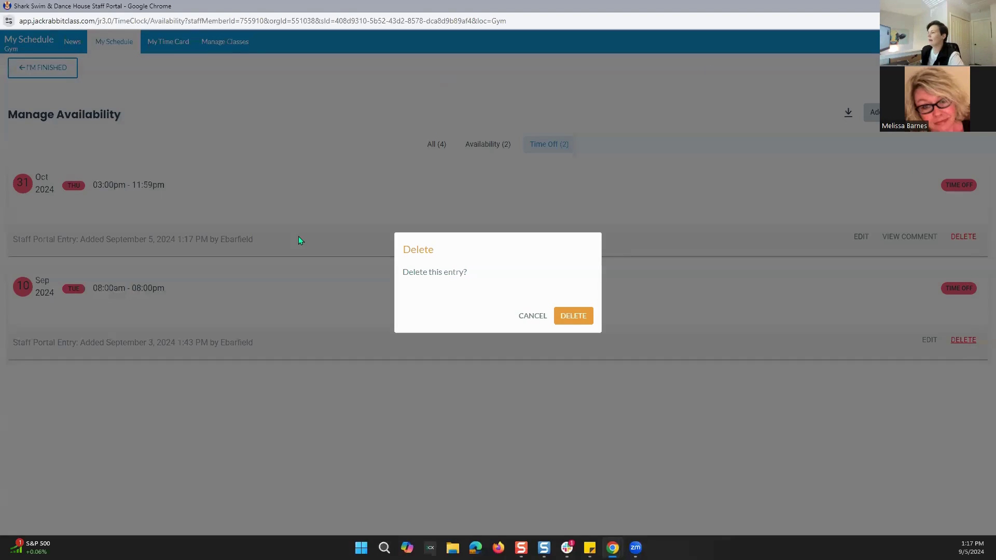
pyautogui.click(574, 322)
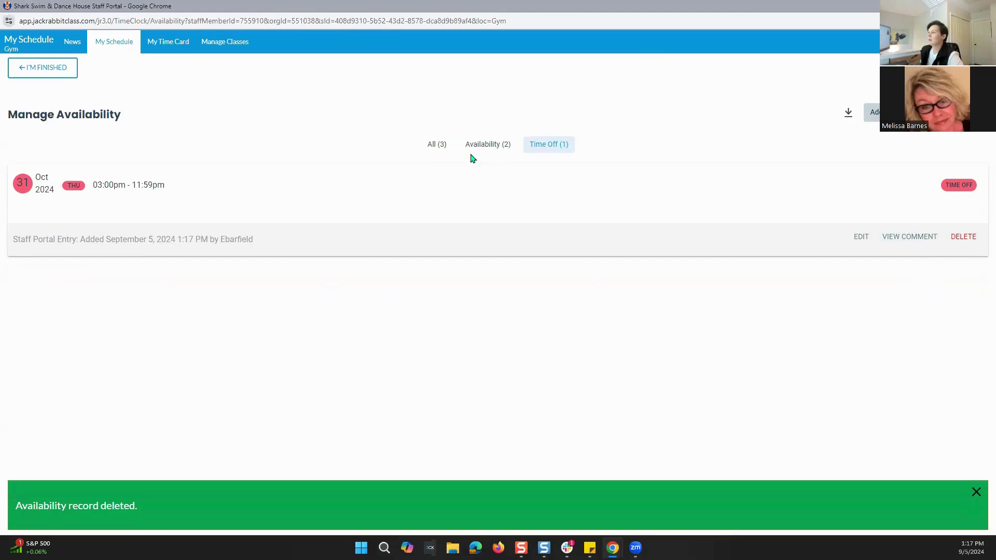
pyautogui.click(428, 147)
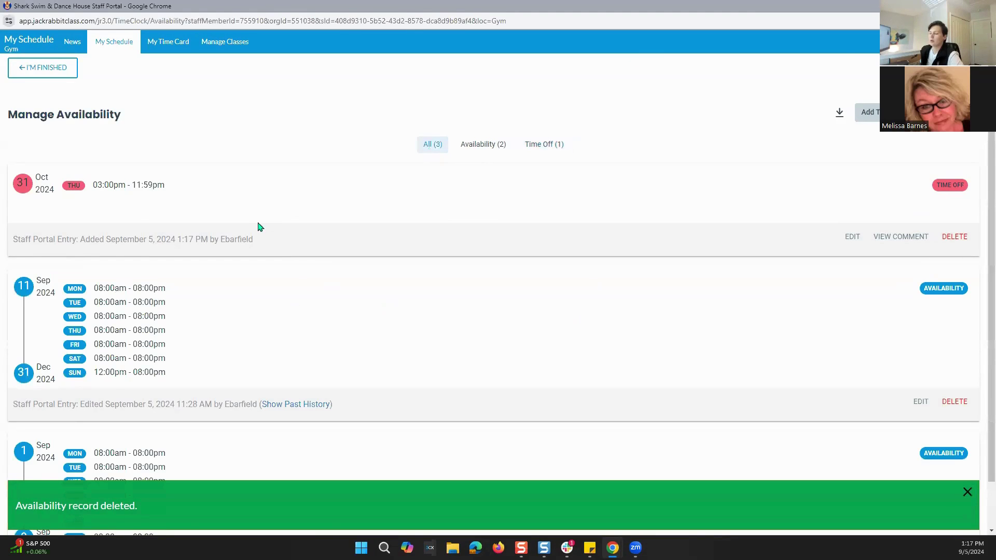
pyautogui.scroll(-1, 256, 227)
pyautogui.scroll(1, 373, 386)
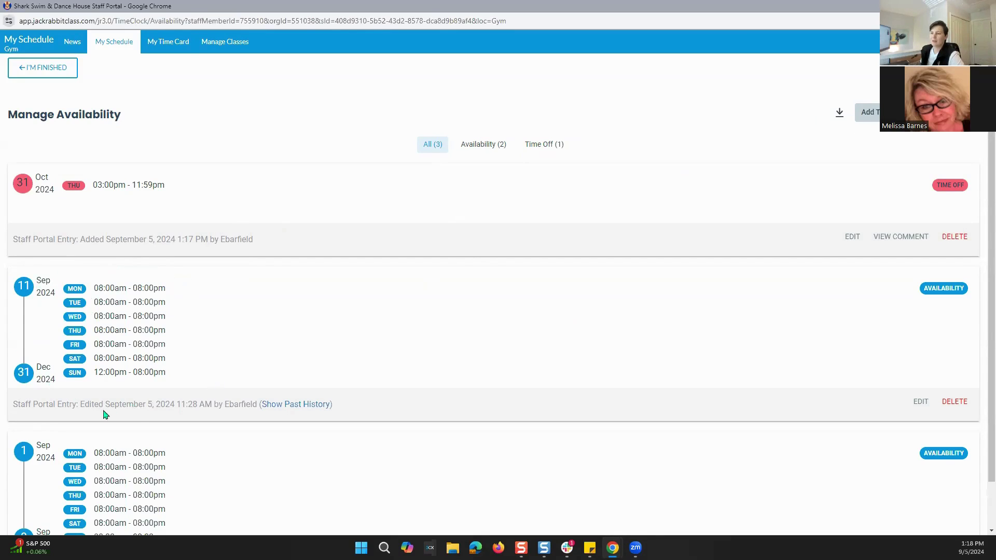
# Change the Sunday start time to 10:00am in the September 11 to December 31, 2024 availability and save it.
pyautogui.scroll(-1, 92, 317)
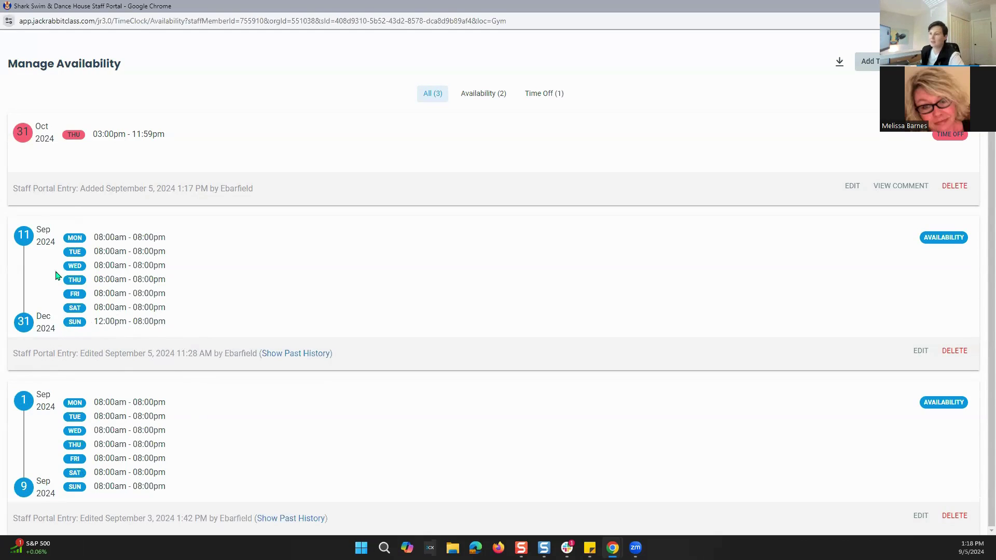
pyautogui.click(921, 351)
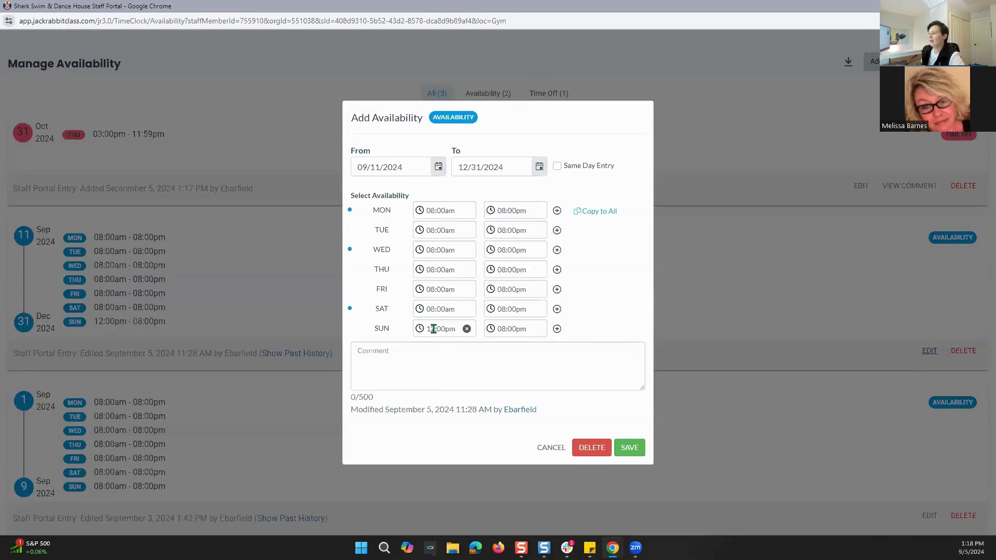
pyautogui.click(464, 328)
pyautogui.write('10:')
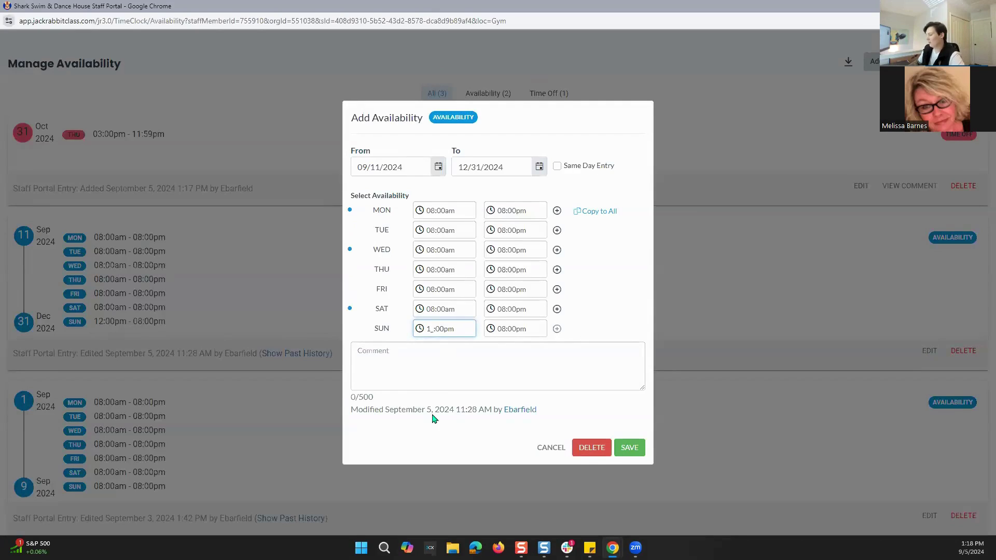
pyautogui.write('00a')
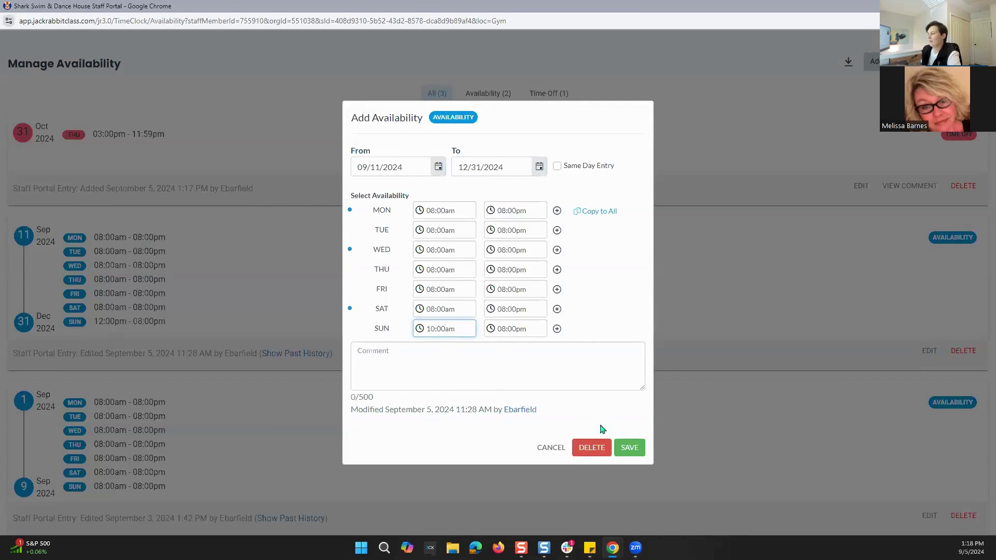
pyautogui.click(629, 447)
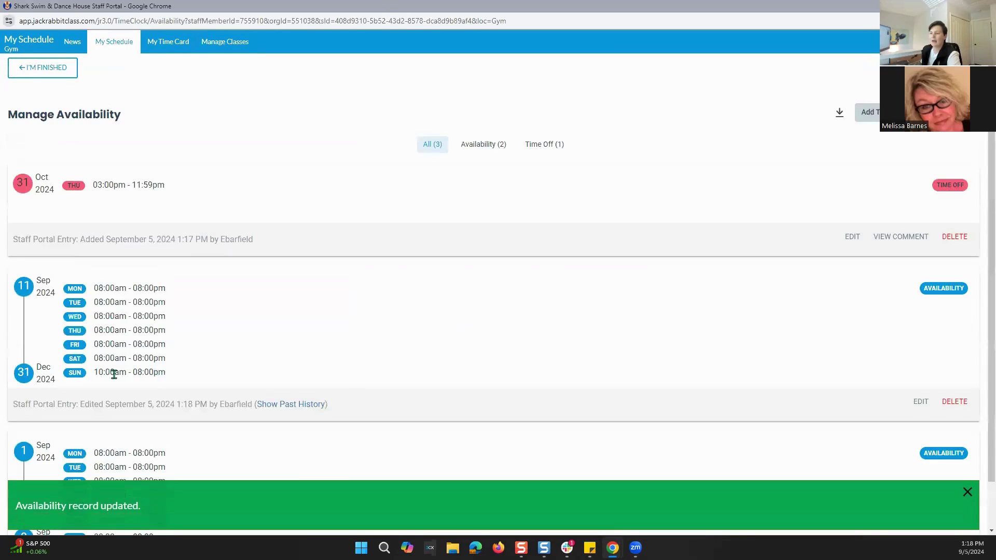
pyautogui.tripleClick(161, 373)
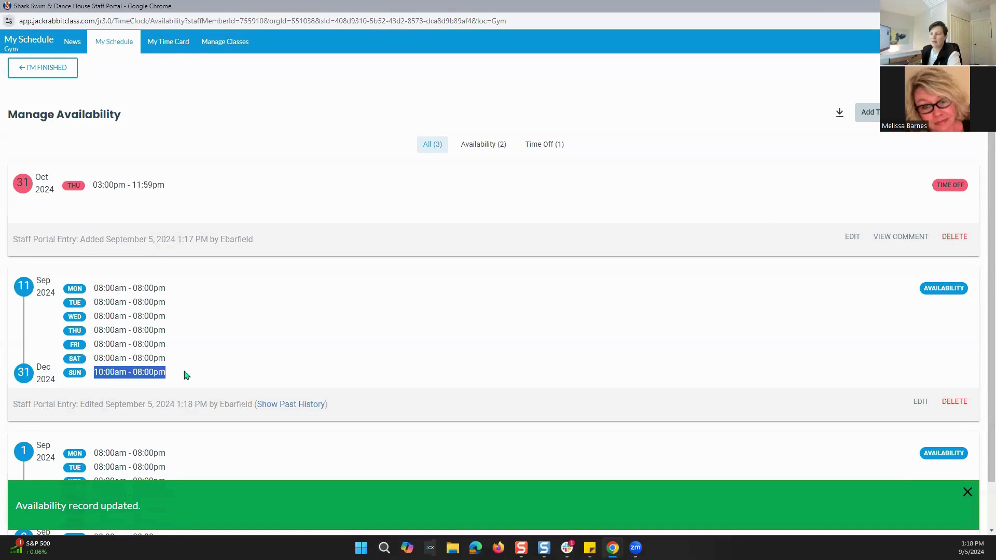
pyautogui.click(190, 375)
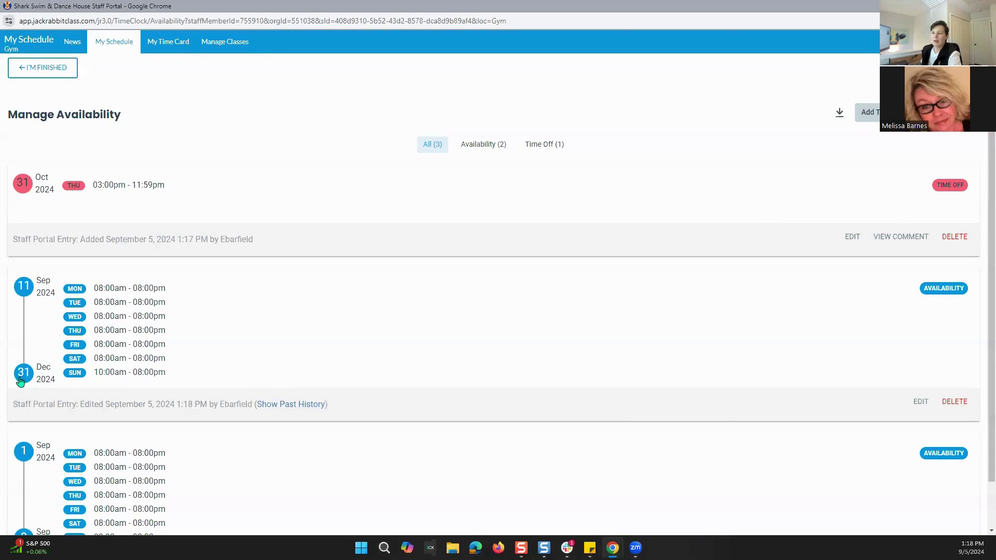
# Start a new availability entry with a From date of 01/01/2025.
pyautogui.click(944, 112)
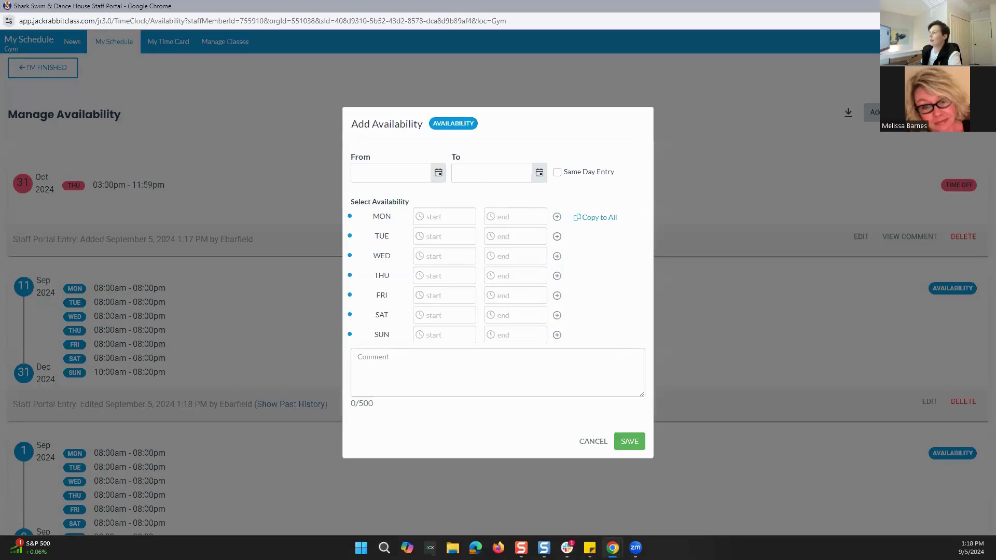
pyautogui.click(438, 173)
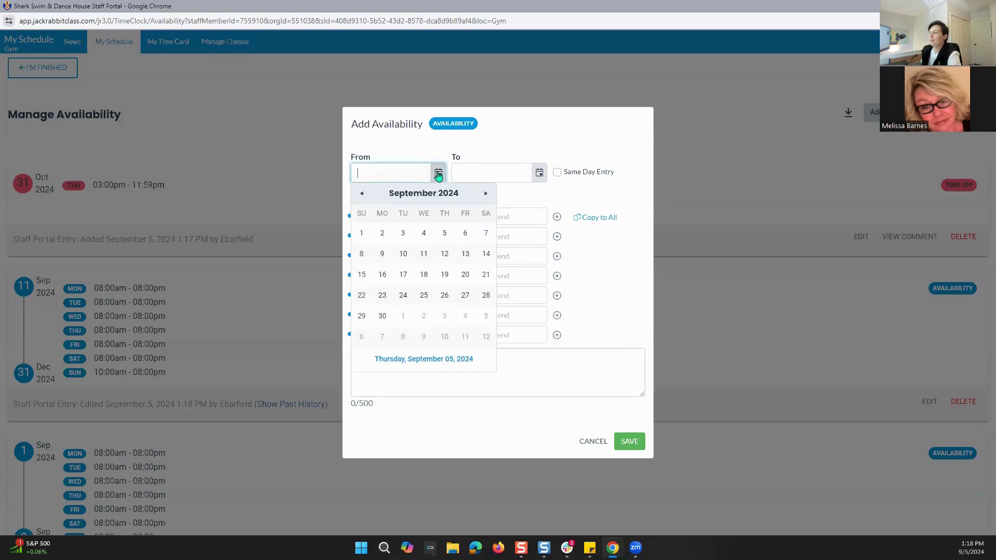
pyautogui.click(484, 195)
pyautogui.click(483, 196)
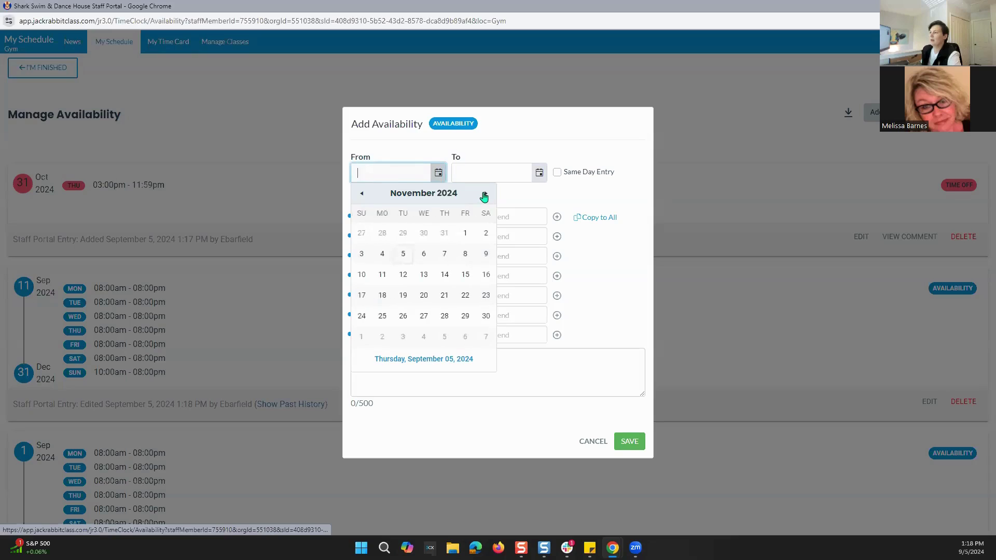
pyautogui.click(484, 194)
pyautogui.click(484, 194)
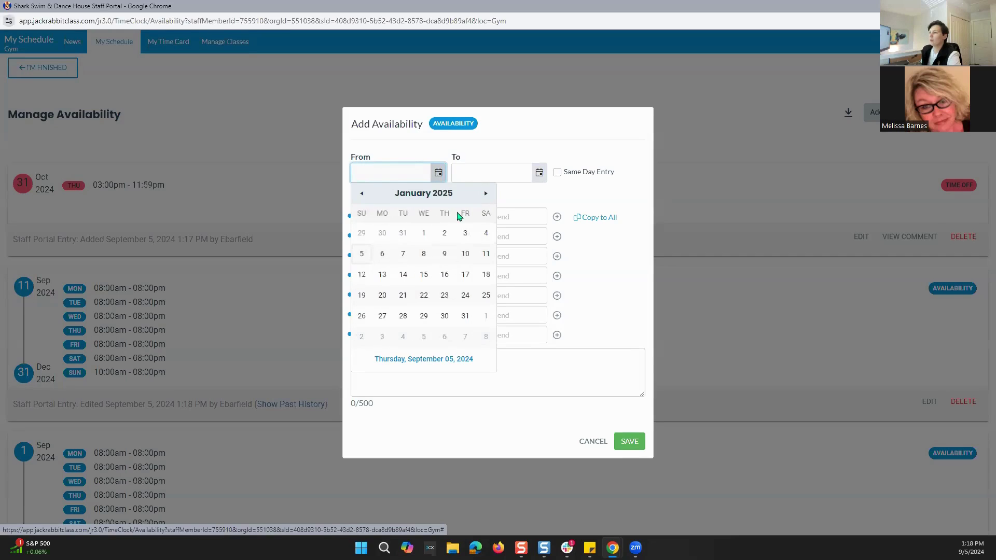
pyautogui.click(424, 234)
# Set the To date of the new availability entry to 03/31/2025.
pyautogui.click(538, 173)
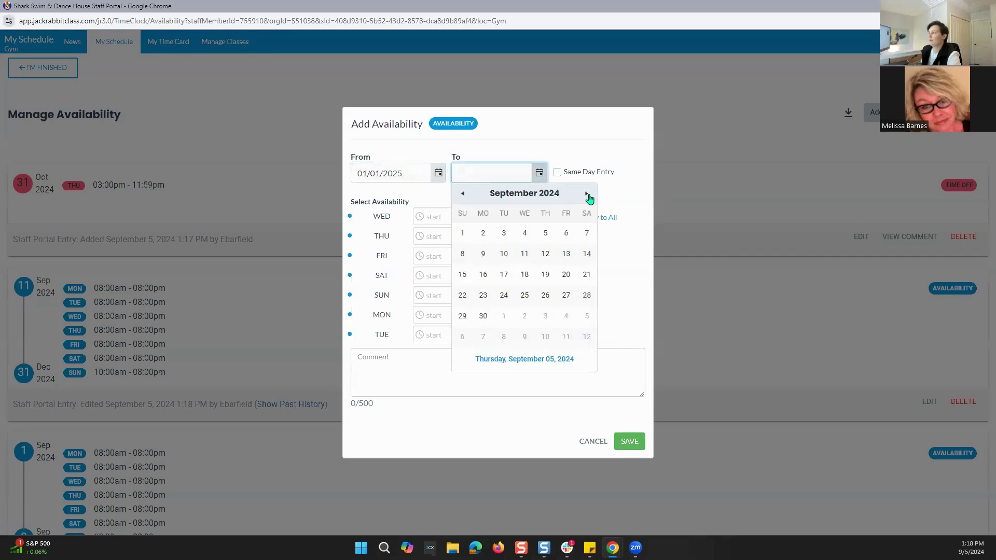
pyautogui.click(586, 194)
pyautogui.click(587, 195)
pyautogui.click(586, 194)
pyautogui.click(586, 194)
pyautogui.click(586, 194)
pyautogui.click(587, 195)
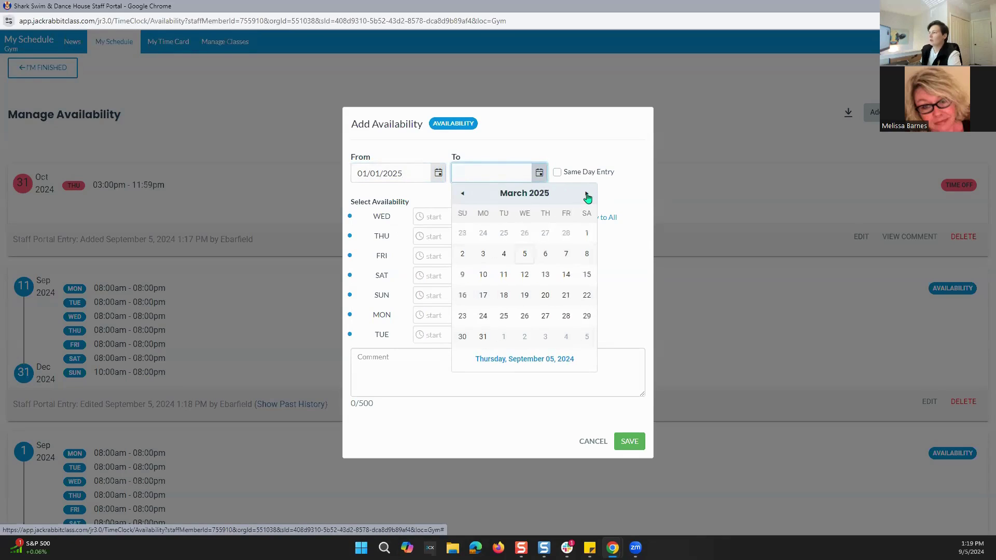
pyautogui.click(482, 336)
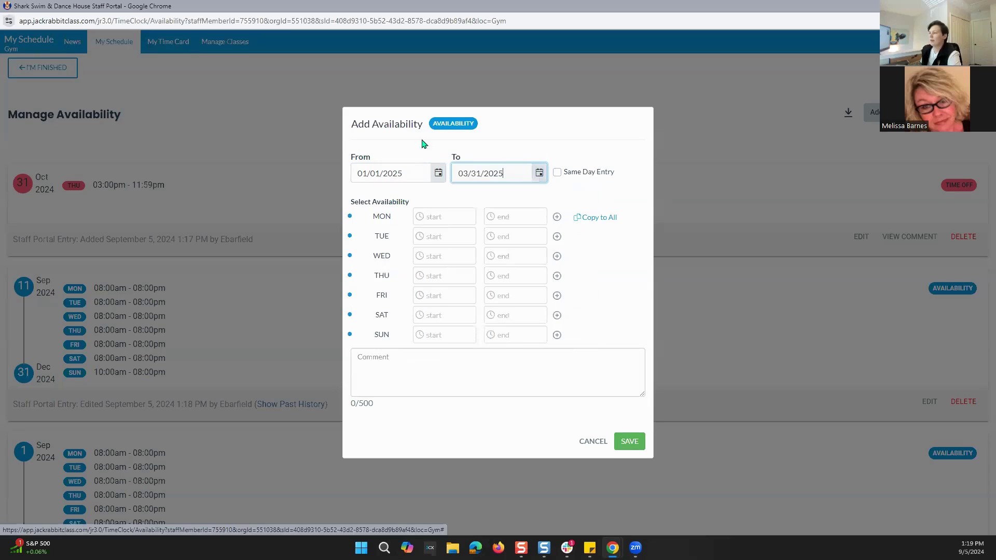
# Enter Monday availability from 08:00am to 11:00am.
pyautogui.click(446, 217)
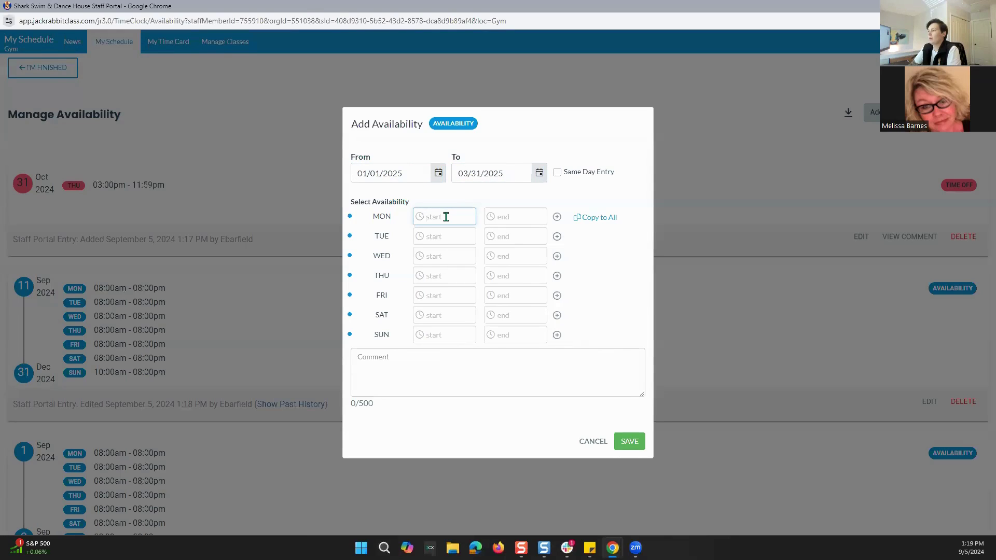
pyautogui.write('08:')
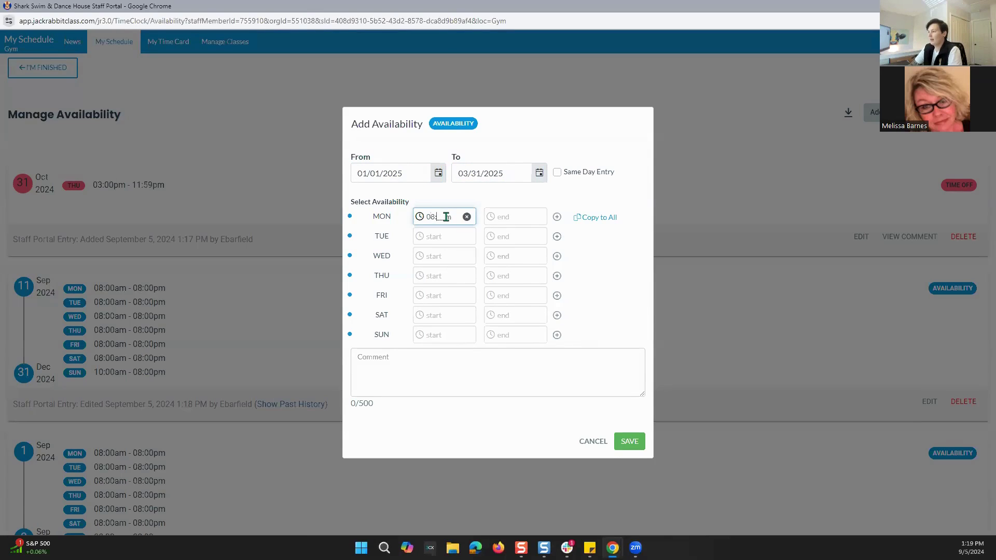
pyautogui.write('00am')
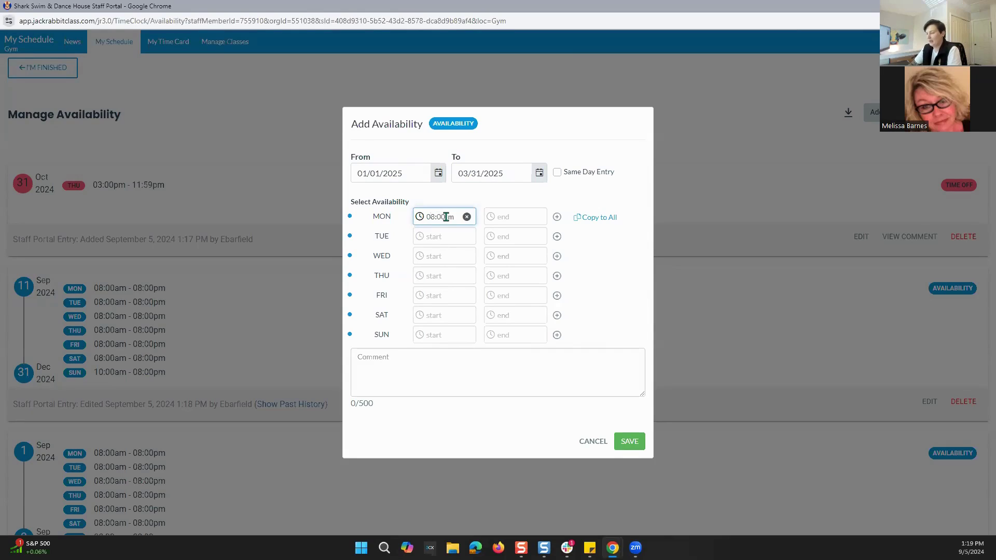
pyautogui.write('a')
pyautogui.write('11:__m')
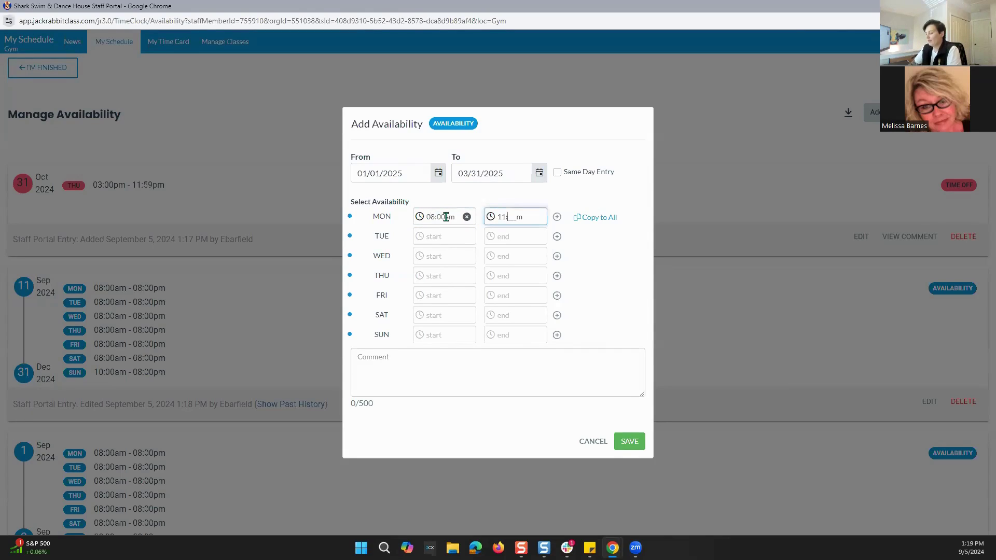
pyautogui.write('00a')
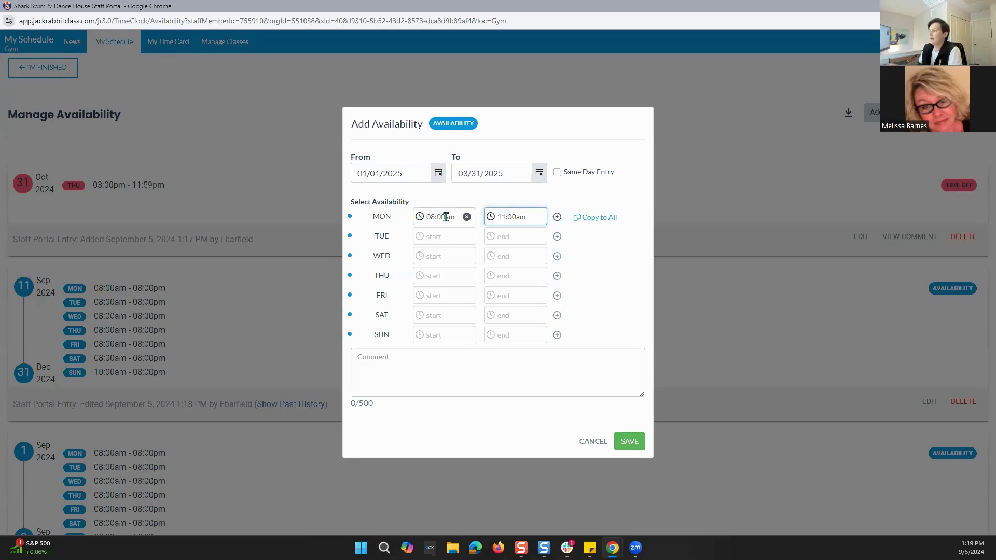
# Add a second Monday time block from 02:00pm to 08:00pm.
pyautogui.click(556, 216)
pyautogui.click(428, 228)
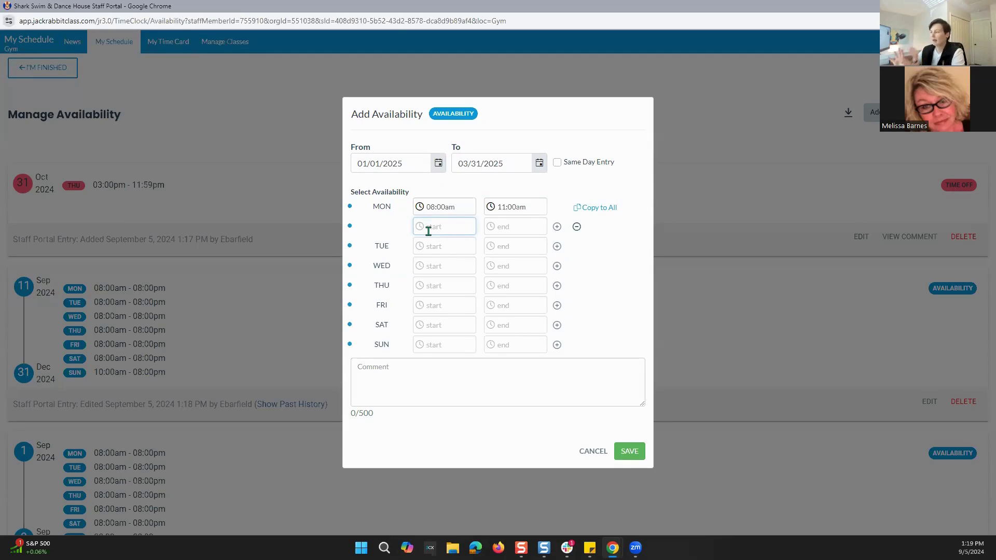
pyautogui.write('02:00pm')
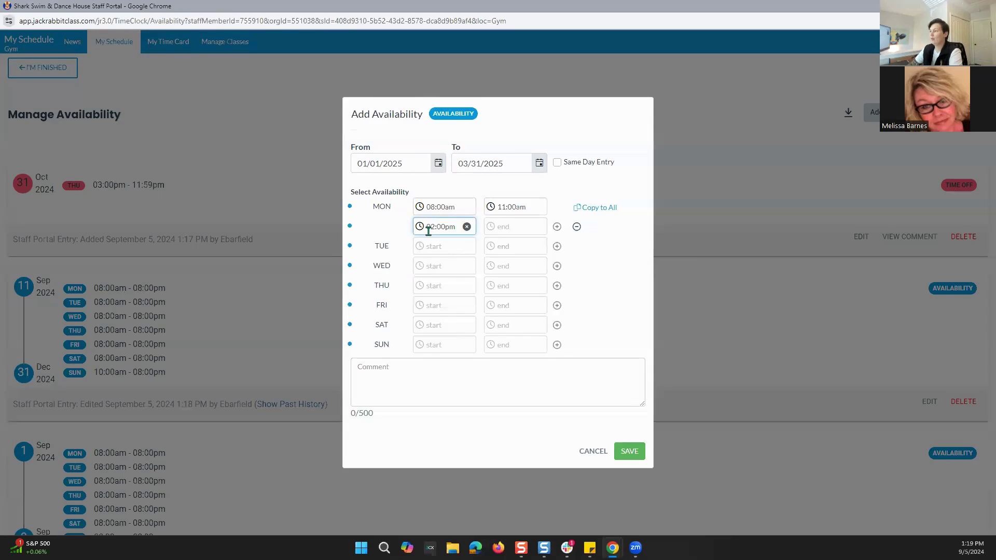
pyautogui.press('Tab')
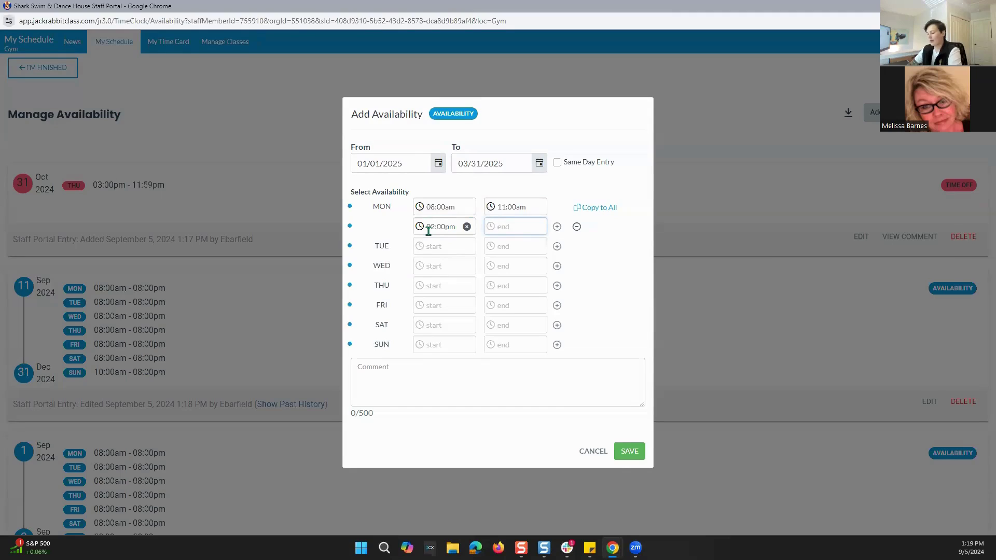
pyautogui.write('08:00')
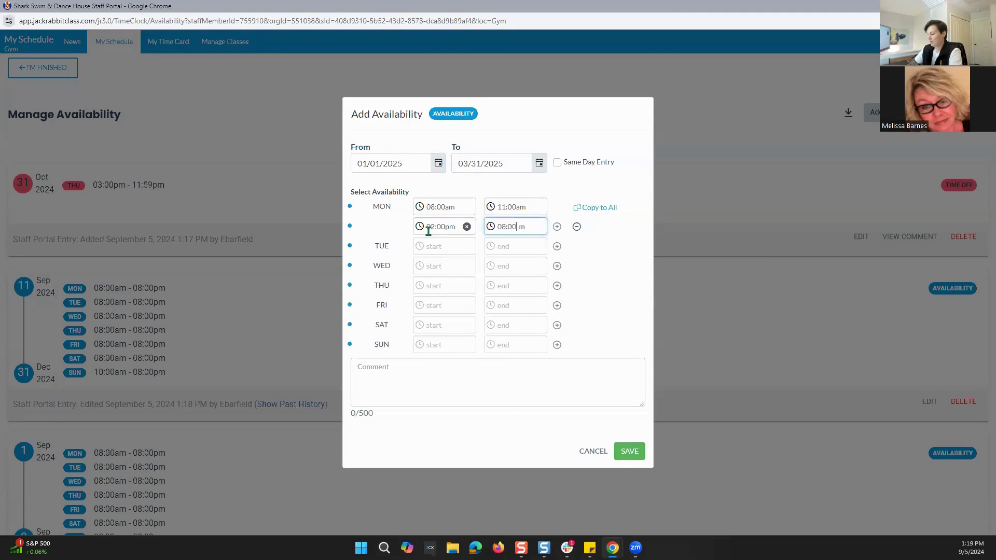
pyautogui.write('p')
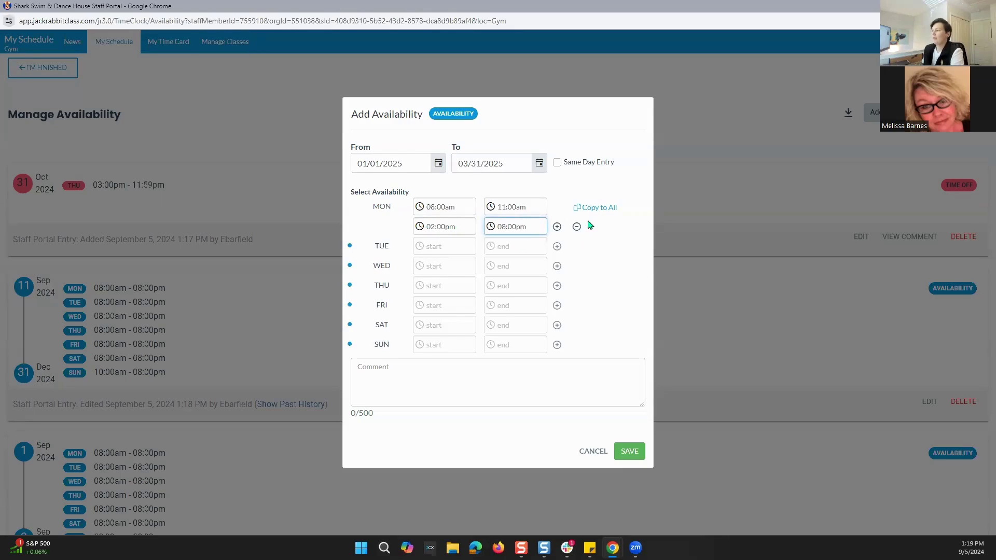
pyautogui.click(560, 191)
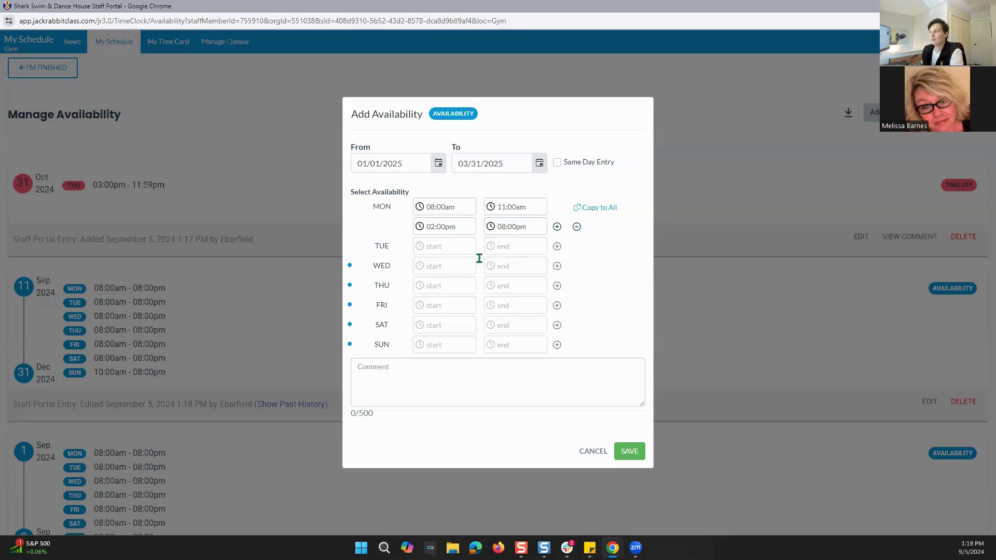
# Copy Monday's two time blocks to all other days, review them, and cancel the availability entry.
pyautogui.click(598, 209)
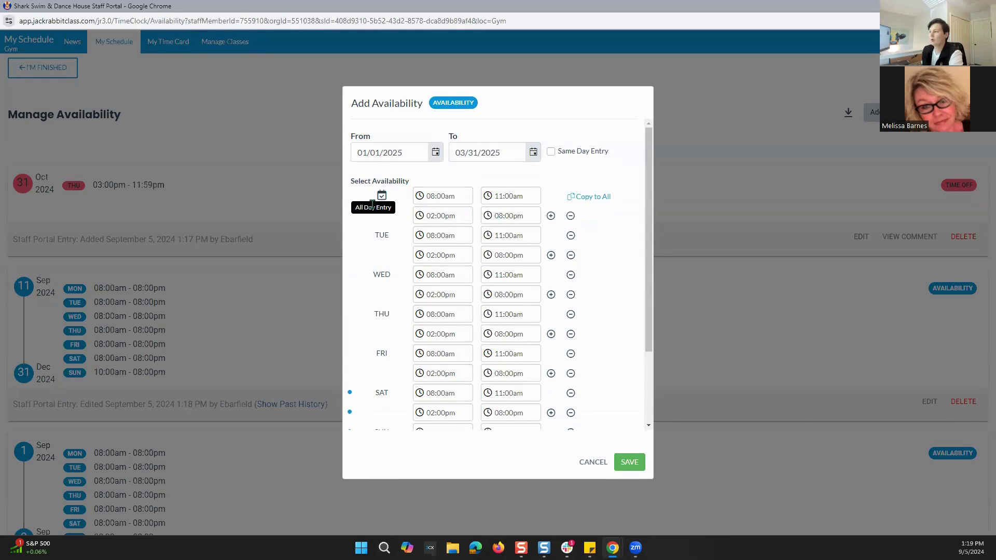
pyautogui.scroll(-3, 463, 276)
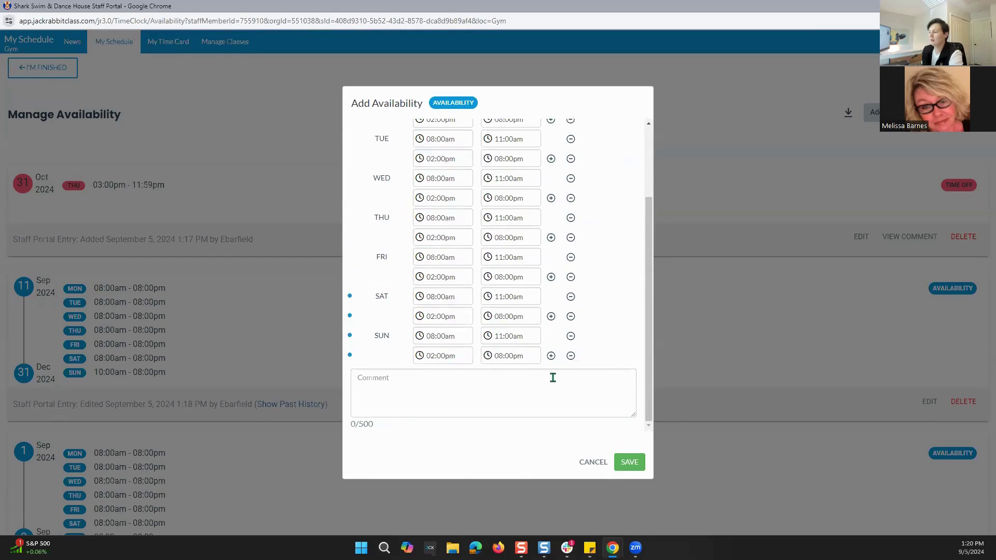
pyautogui.scroll(3, 608, 339)
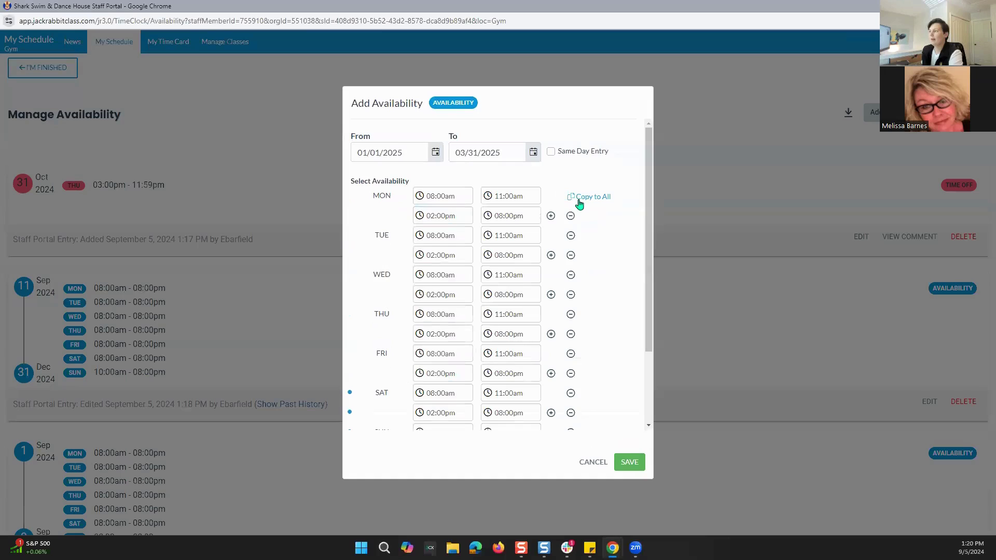
pyautogui.click(593, 462)
# Start another availability entry and set its From date to 01/01/2025.
pyautogui.click(865, 112)
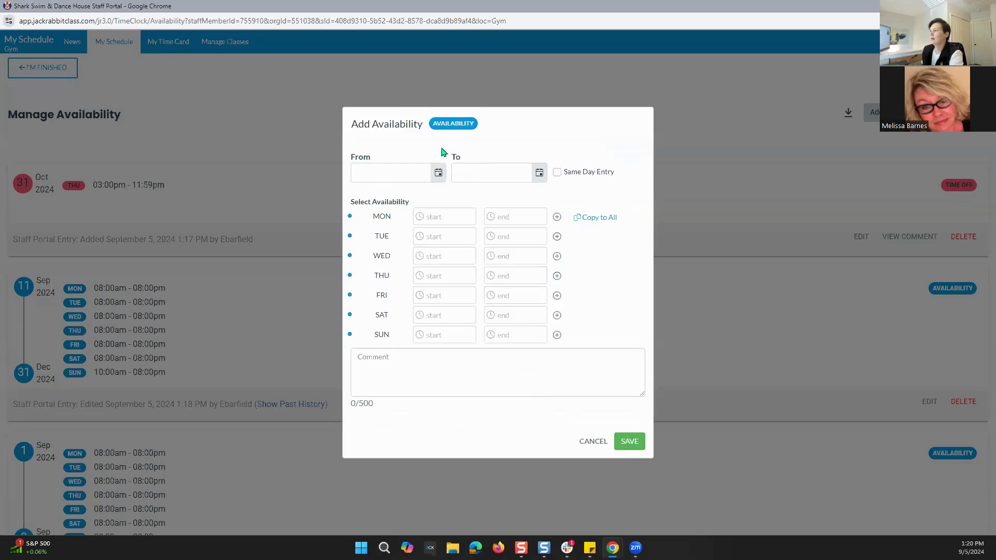
pyautogui.click(437, 173)
pyautogui.click(437, 173)
pyautogui.click(437, 173)
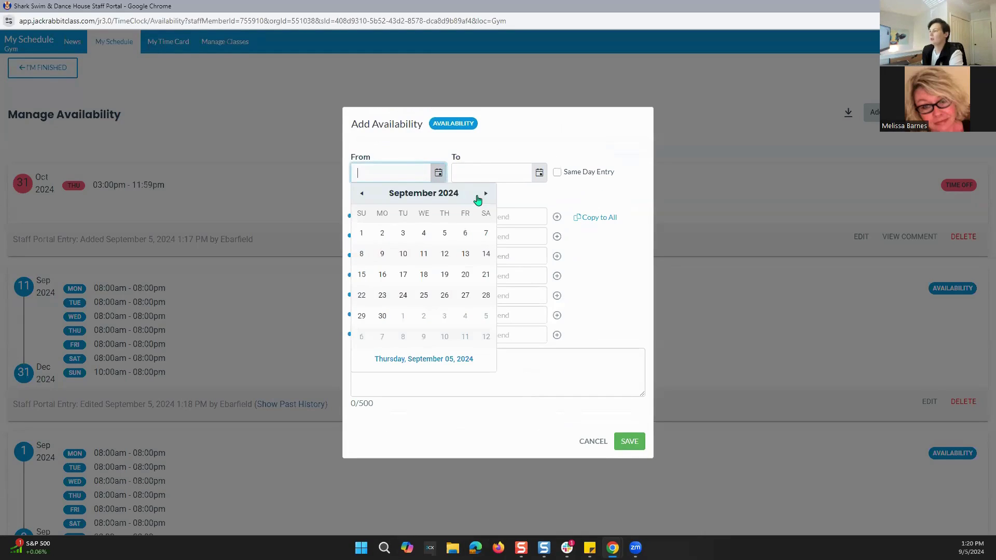
pyautogui.click(485, 194)
pyautogui.click(486, 193)
pyautogui.click(485, 193)
pyautogui.click(485, 194)
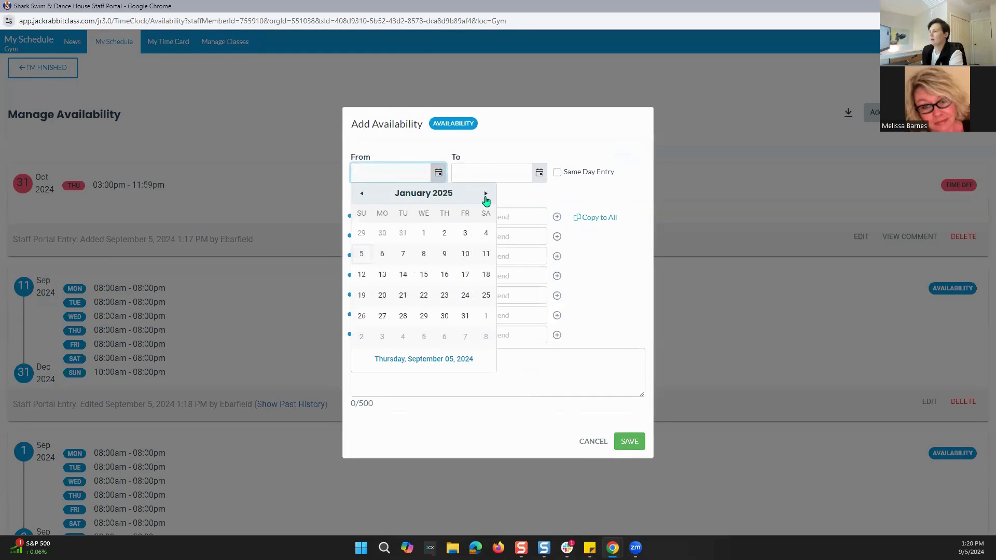
pyautogui.click(423, 234)
# Set the availability entry's To date to 03/31/2025.
pyautogui.click(539, 173)
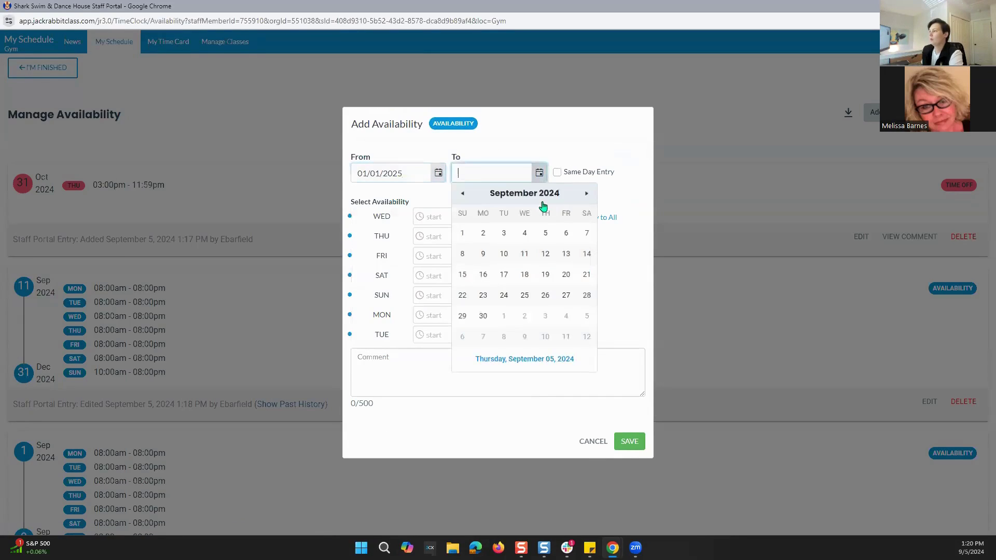
pyautogui.click(583, 197)
pyautogui.click(583, 197)
pyautogui.click(585, 196)
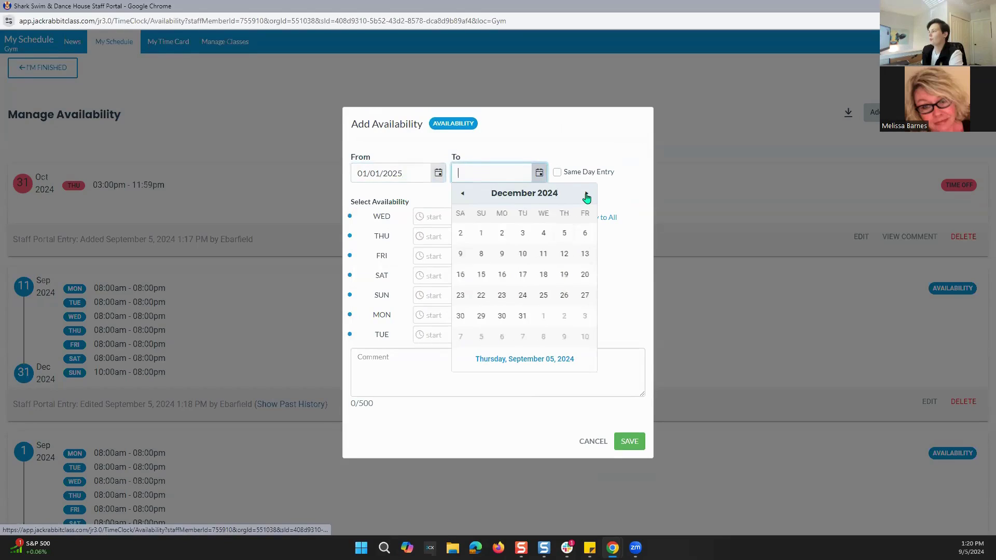
pyautogui.click(584, 195)
pyautogui.click(585, 196)
pyautogui.click(584, 196)
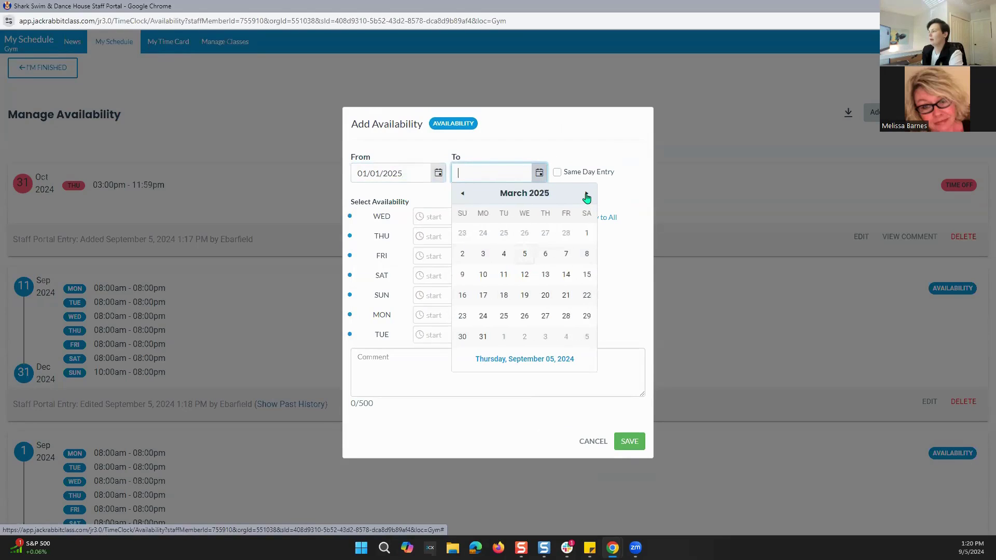
pyautogui.click(482, 337)
# Enter a Monday availability block from 08:00am to 11:00am.
pyautogui.click(444, 218)
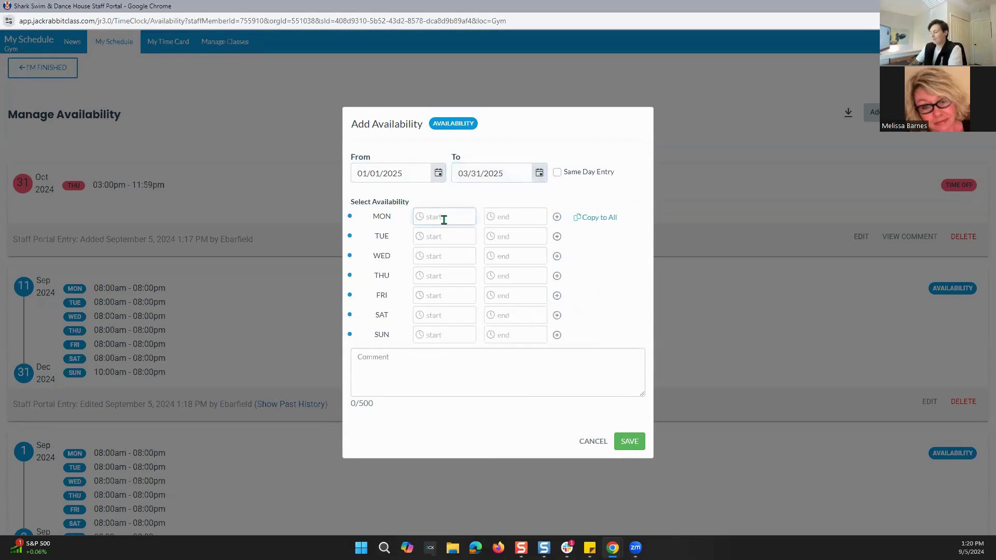
pyautogui.write('08:00am')
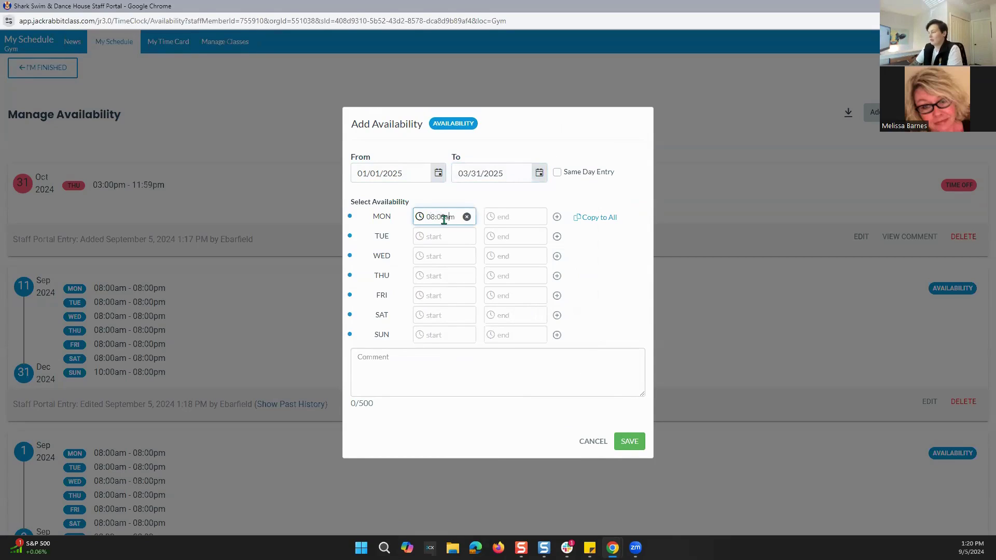
pyautogui.press('Tab')
pyautogui.write('11:00')
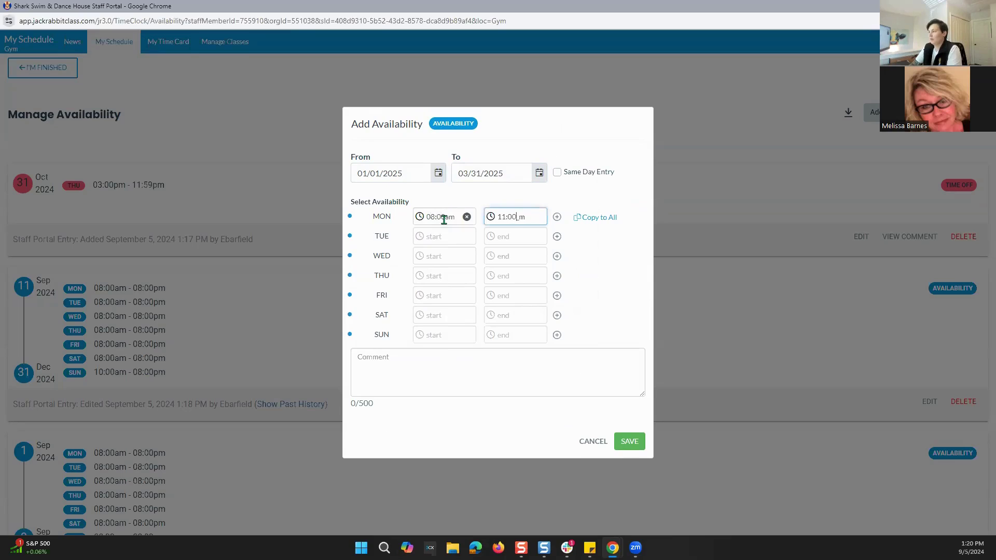
pyautogui.write('a')
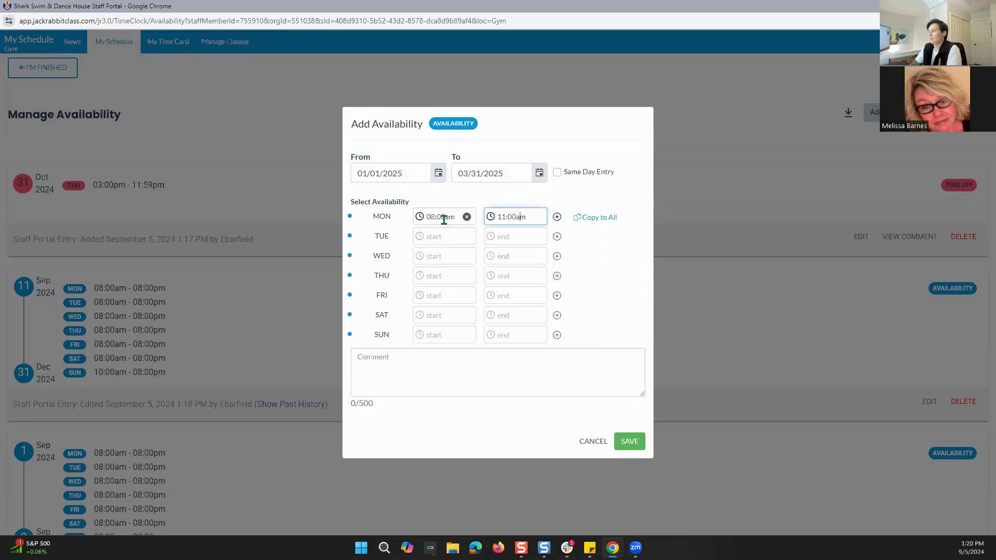
# Add a second Monday availability block from 02:00pm to 05:00pm.
pyautogui.click(560, 217)
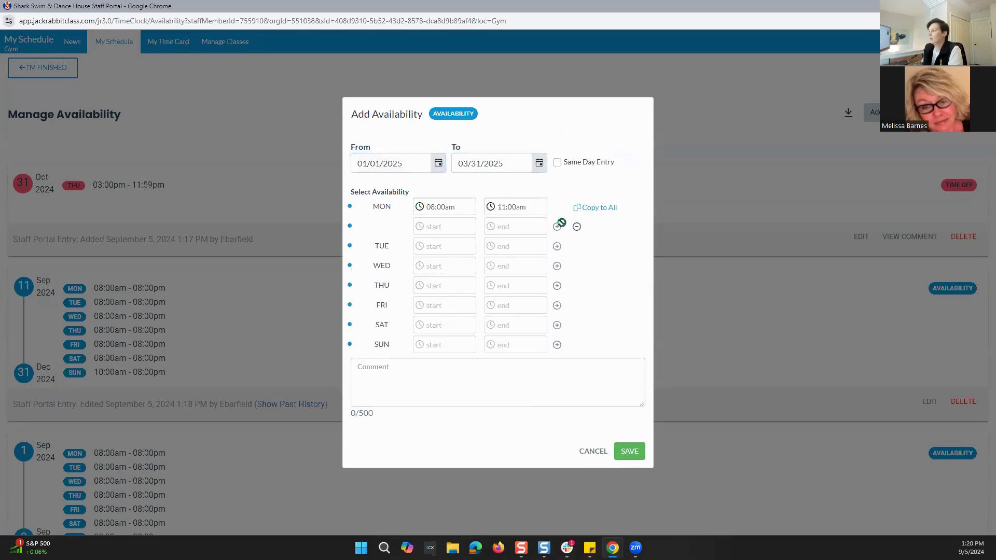
pyautogui.click(426, 227)
pyautogui.write('12')
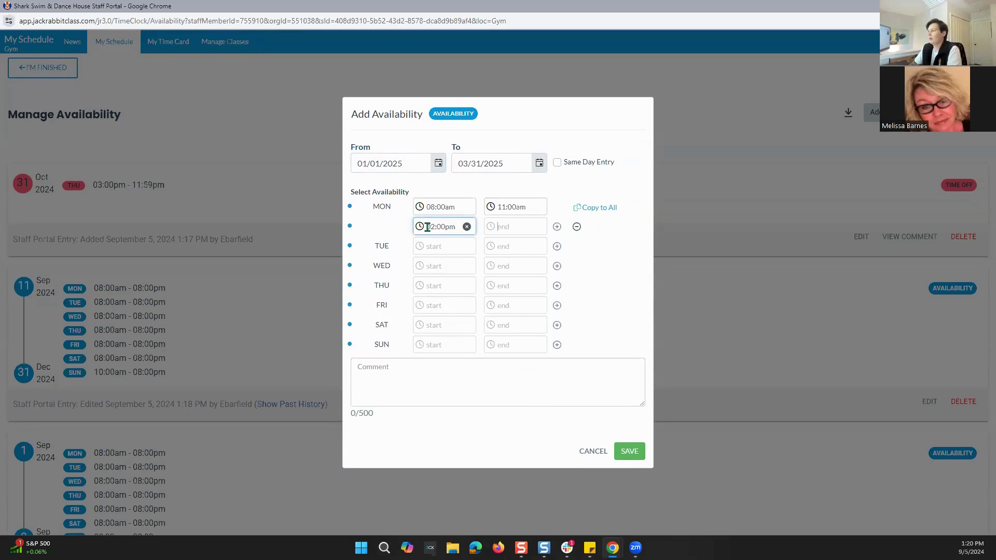
pyautogui.write('0500pm')
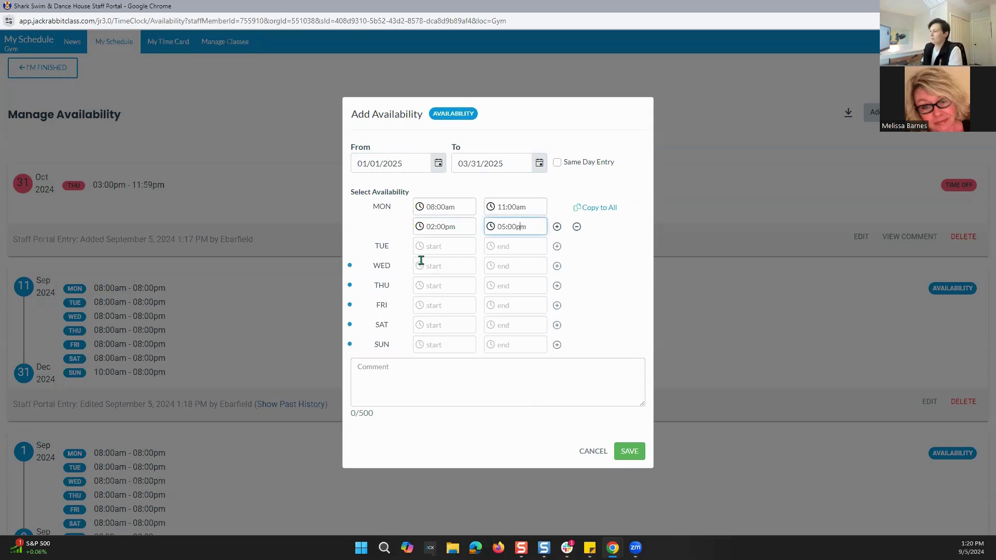
# Enter Tuesday availability from 08:00am to 08:00pm.
pyautogui.click(428, 247)
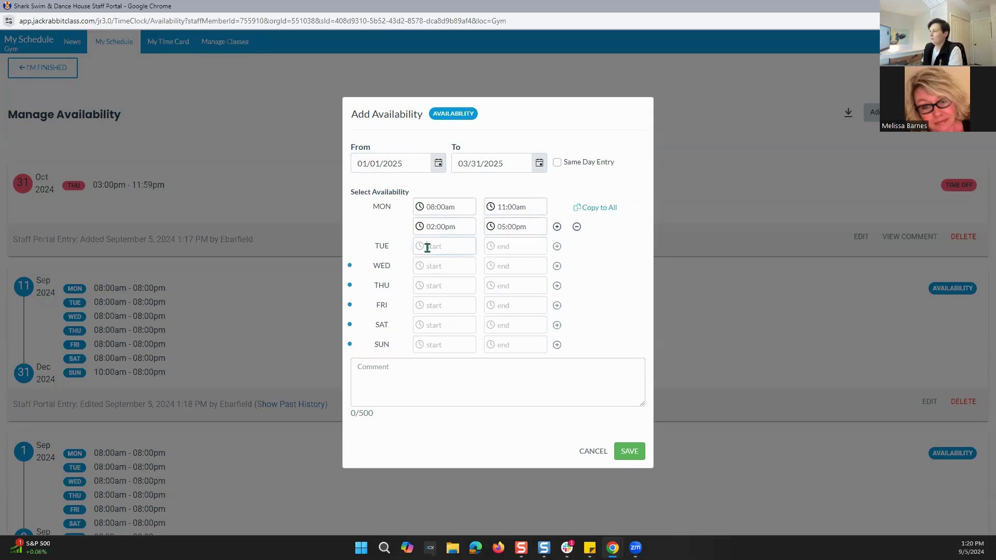
pyautogui.write('08:00pm')
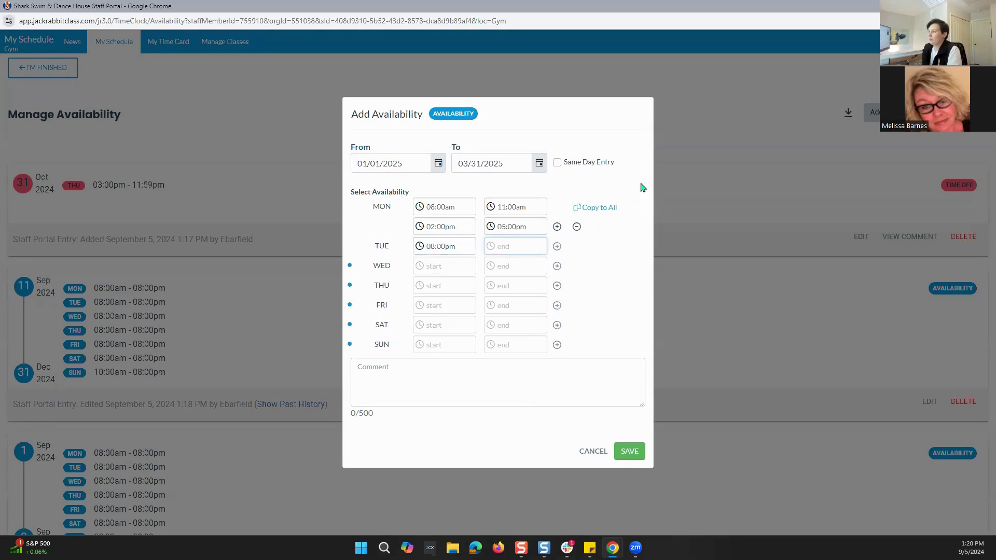
pyautogui.click(443, 245)
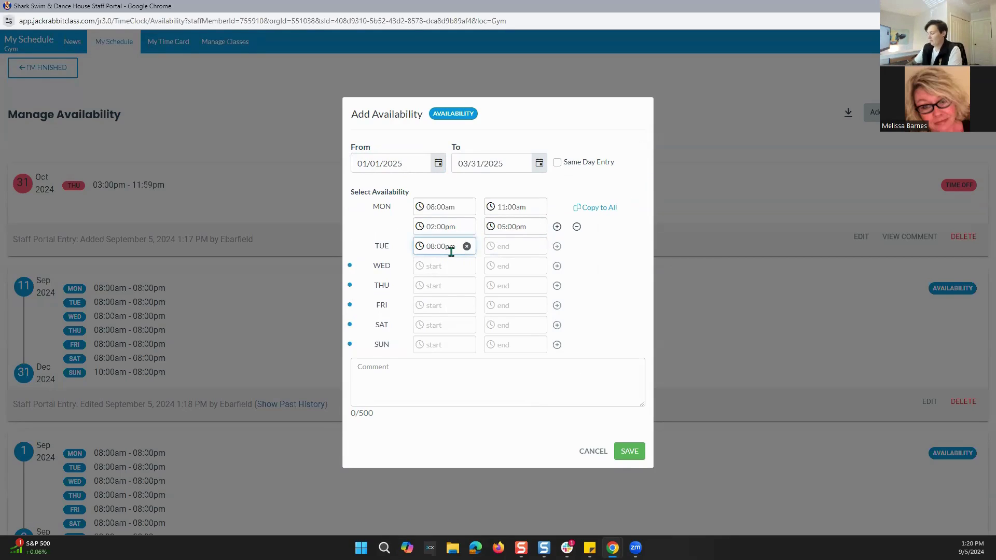
pyautogui.write('a')
pyautogui.click(521, 248)
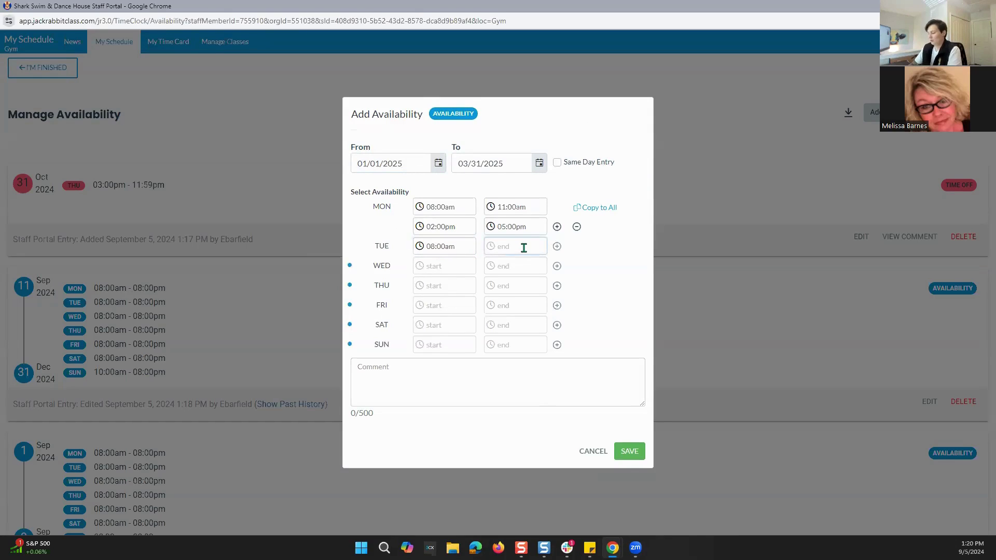
pyautogui.write('08:00pm')
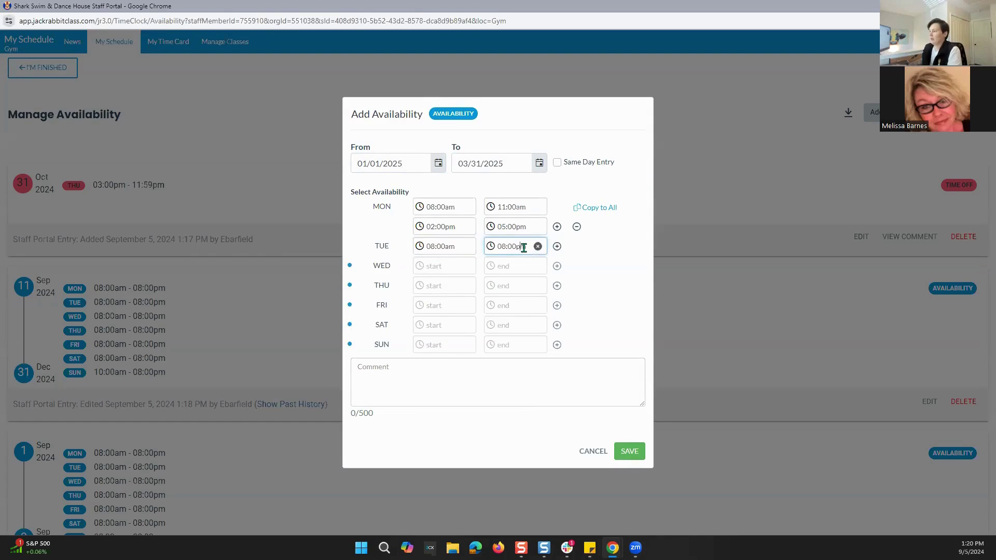
# Enter Wednesday availability from 08:00am to 08:00pm.
pyautogui.click(433, 267)
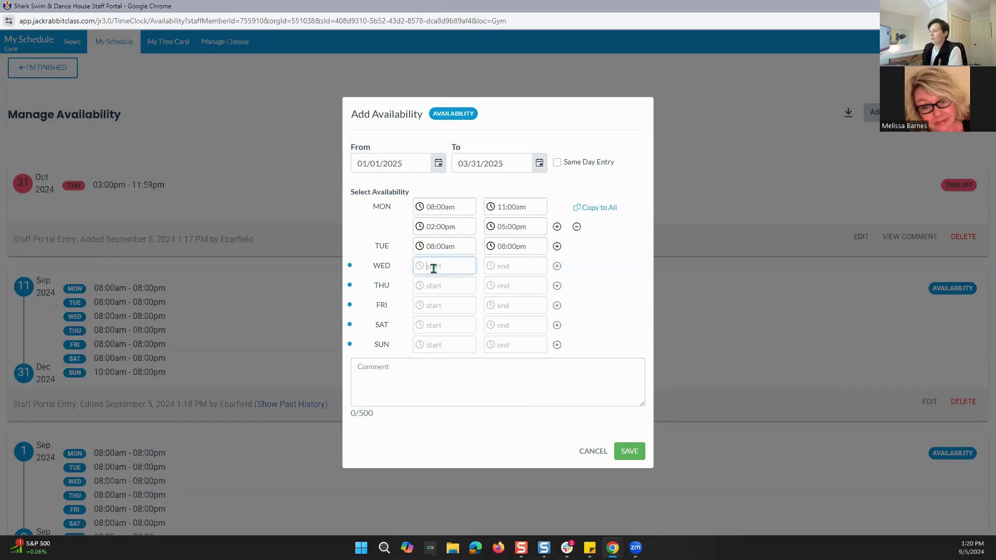
pyautogui.write('0')
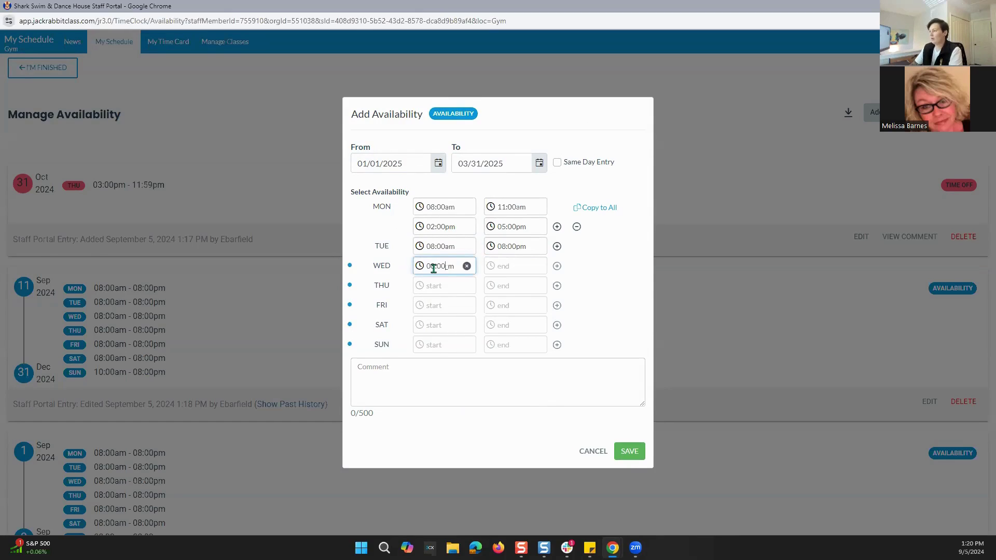
pyautogui.write('8:00a')
pyautogui.press('Tab')
pyautogui.write('0')
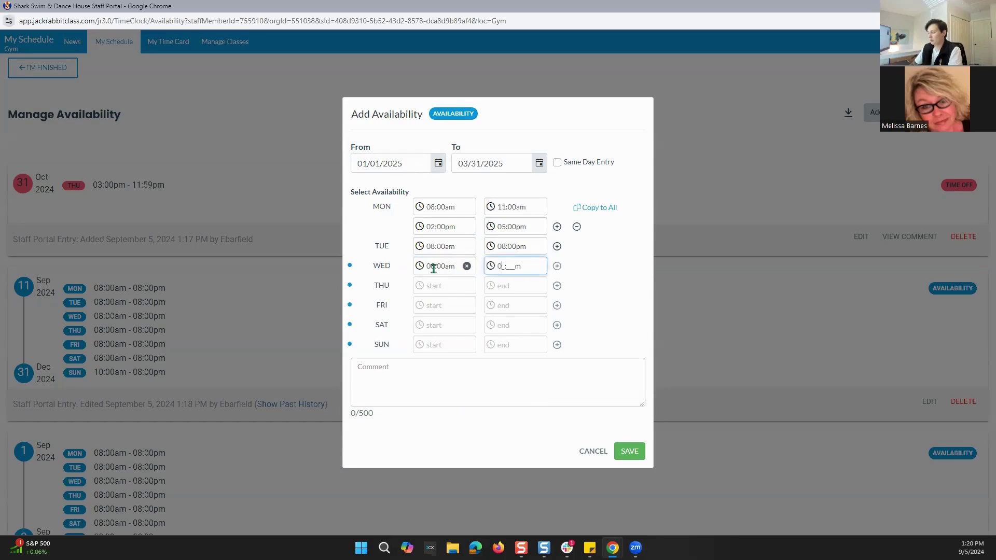
pyautogui.write('8:00')
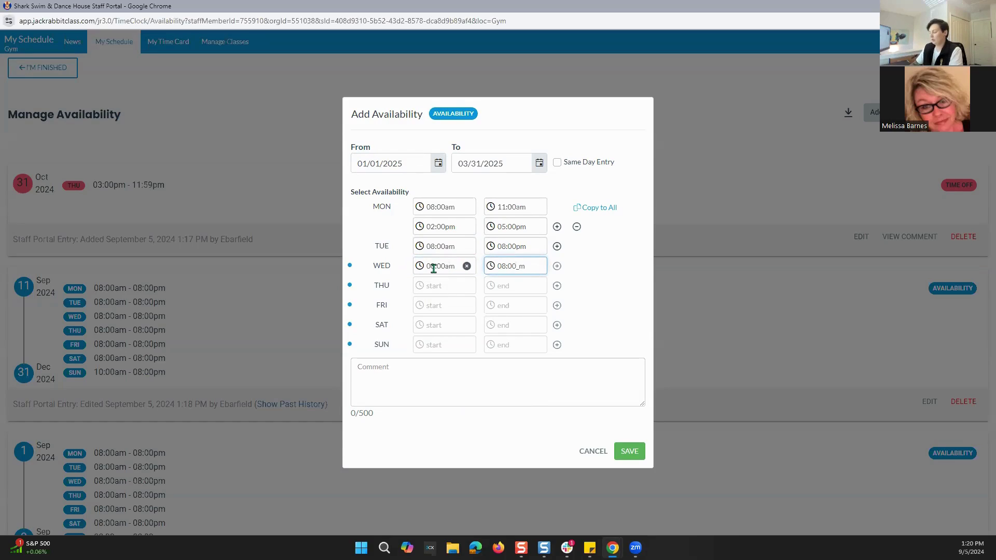
pyautogui.write('p')
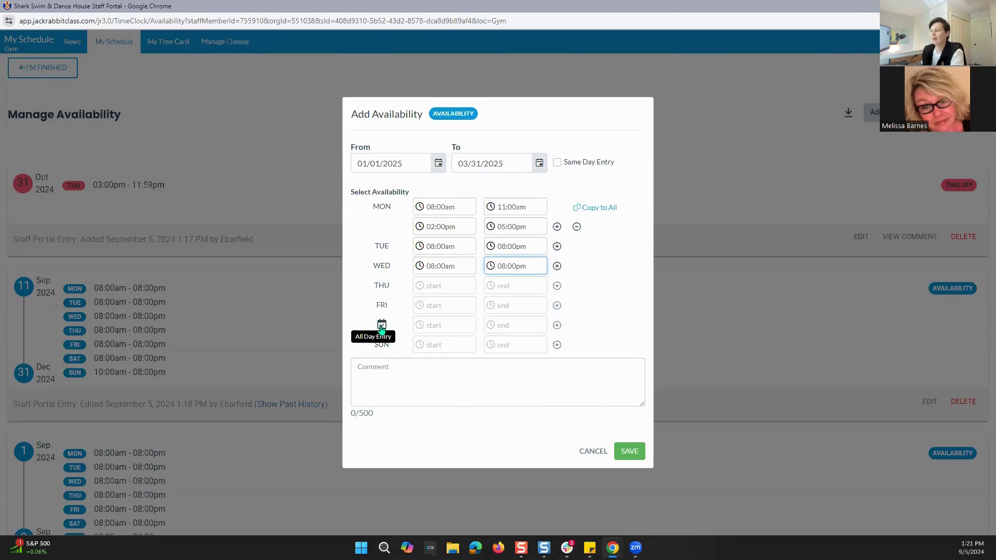
# Mark Saturday and Sunday as all-day entries and save the January to March 2025 availability.
pyautogui.click(382, 326)
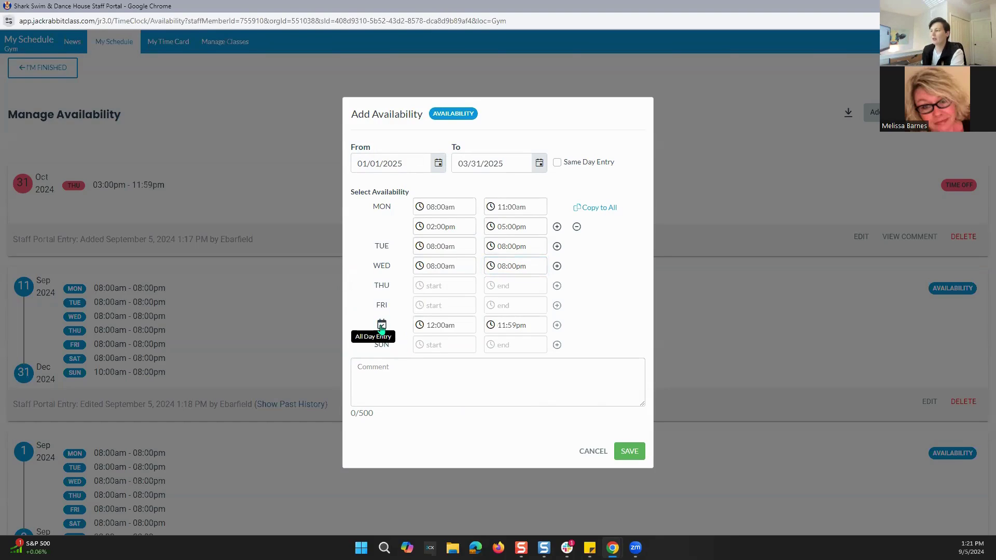
pyautogui.click(382, 351)
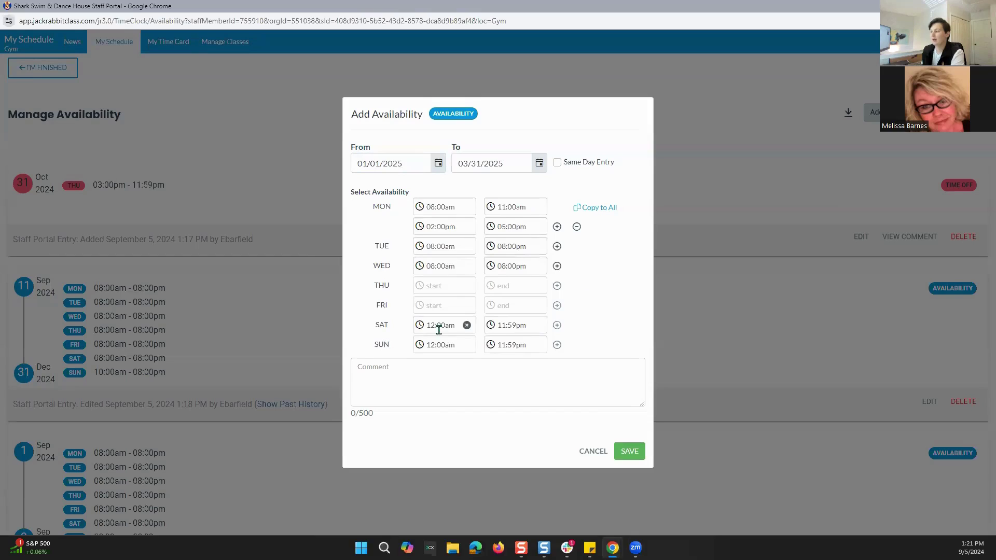
pyautogui.click(623, 450)
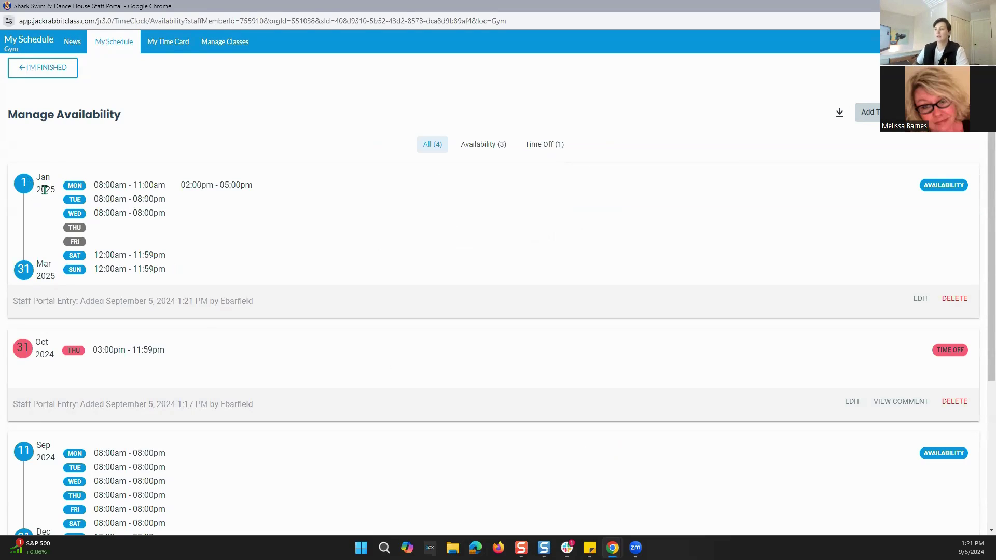
# Return from Manage Availability to the class schedule and view the assigned substitutions.
pyautogui.click(52, 73)
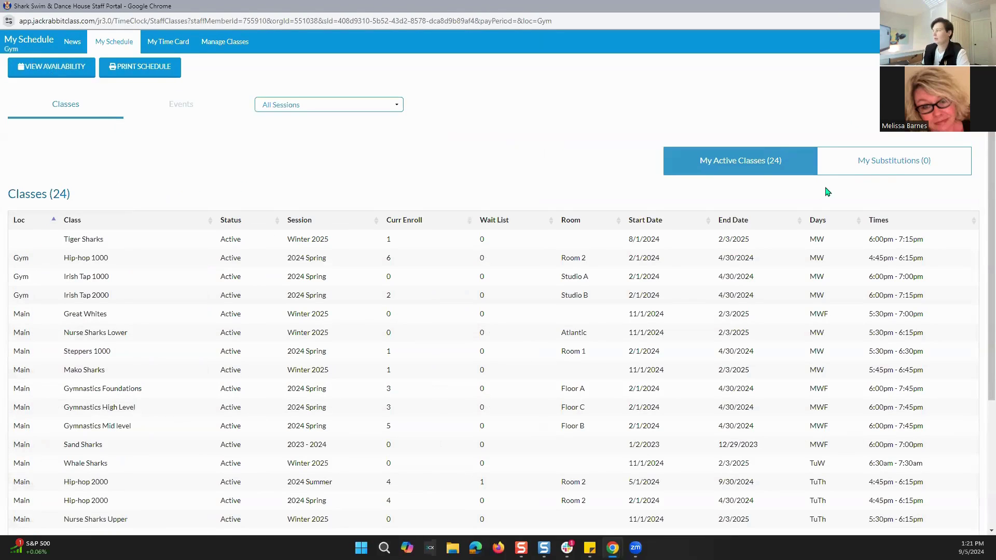
pyautogui.click(893, 168)
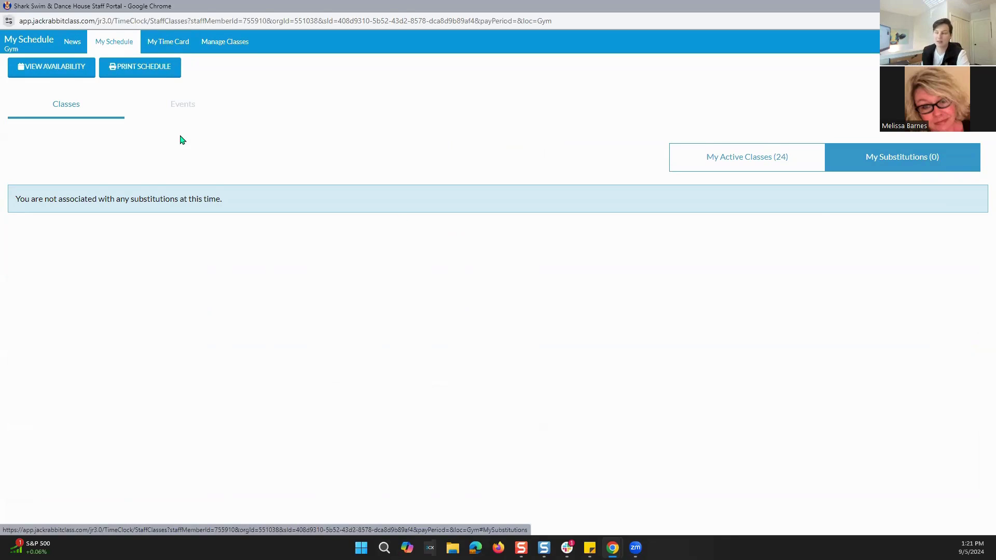
# View My Time Card filtered to the Last Week (8/25/2024 - 8/31/2024) pay period.
pyautogui.click(167, 43)
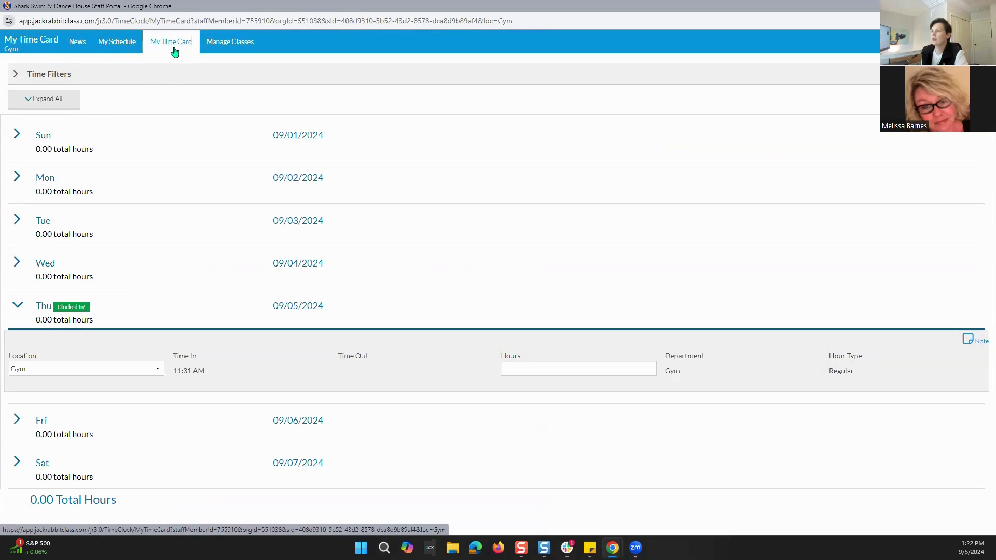
pyautogui.click(17, 74)
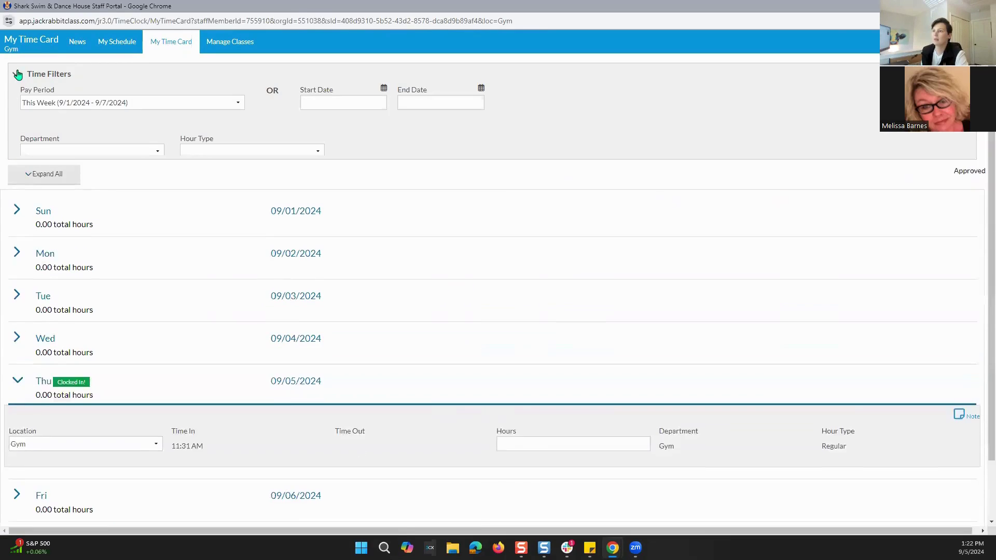
pyautogui.click(133, 106)
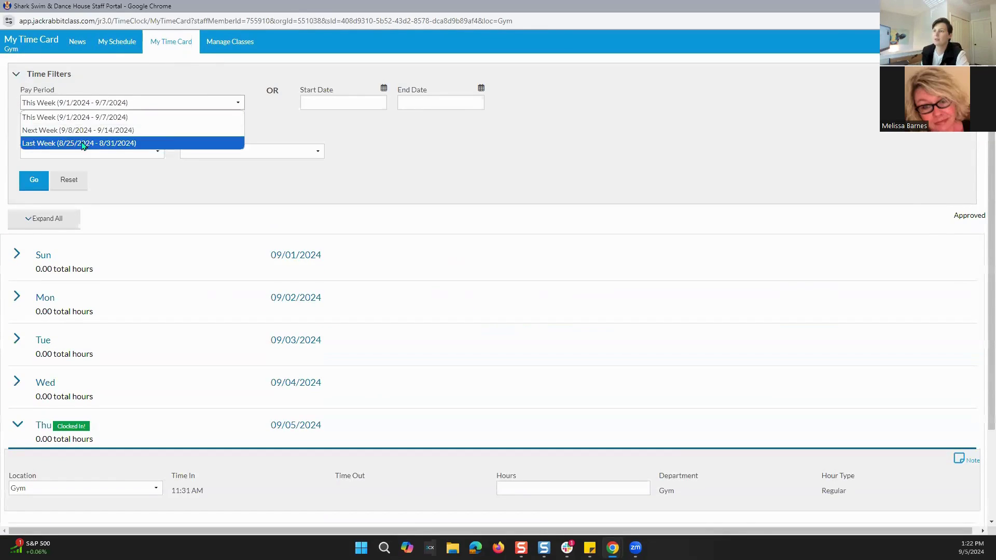
pyautogui.click(67, 147)
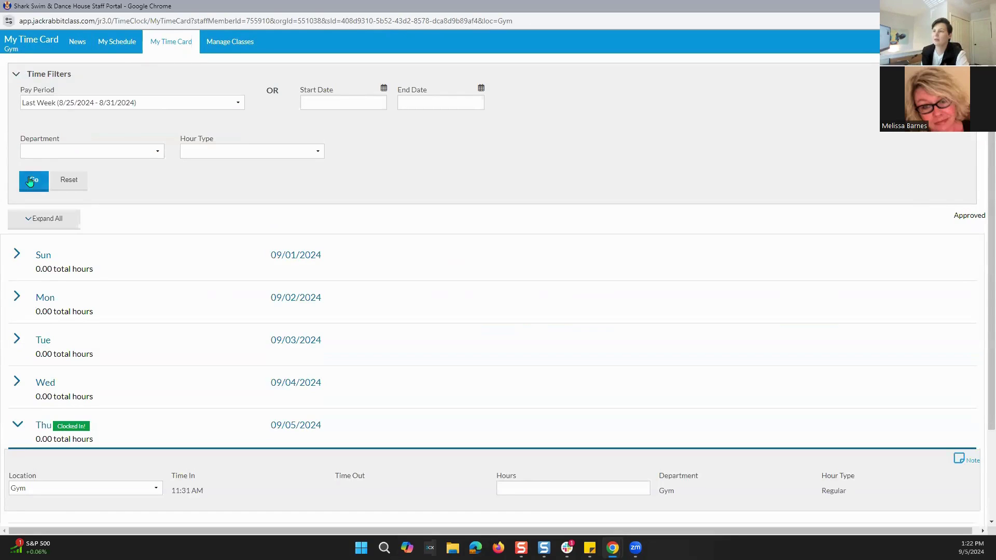
pyautogui.click(34, 180)
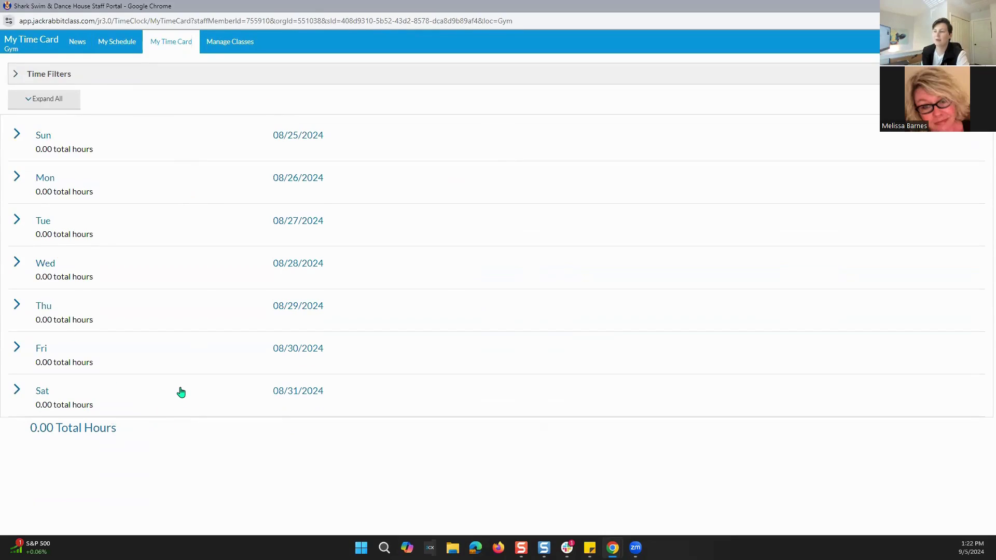
# Review the time filter options and show the time card for This Week (9/1/2024 - 9/7/2024).
pyautogui.click(18, 73)
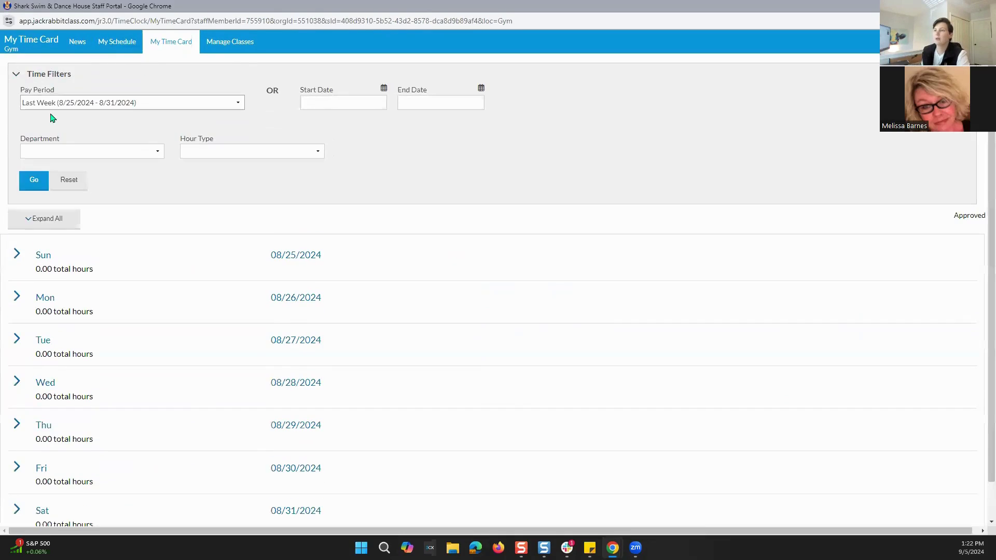
pyautogui.click(49, 103)
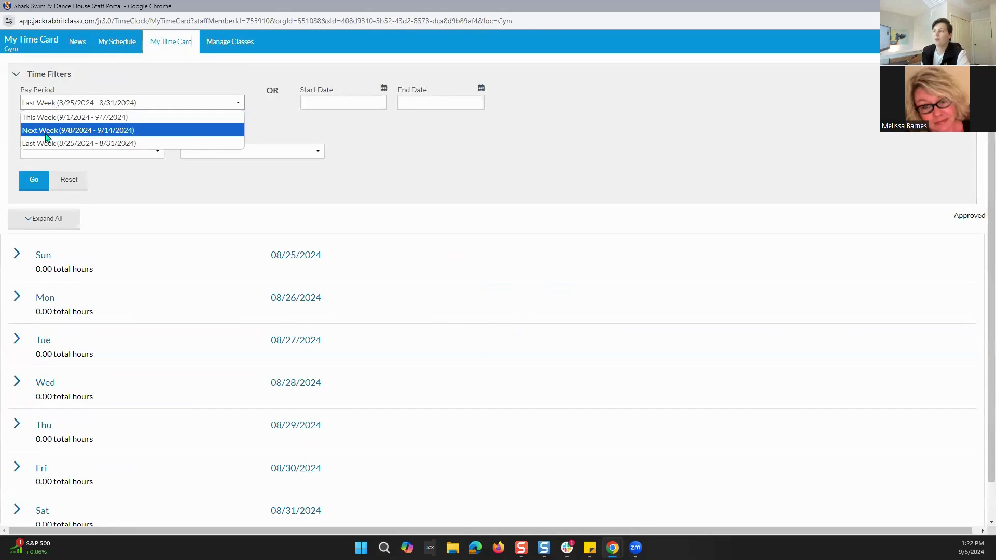
pyautogui.click(330, 120)
pyautogui.click(201, 153)
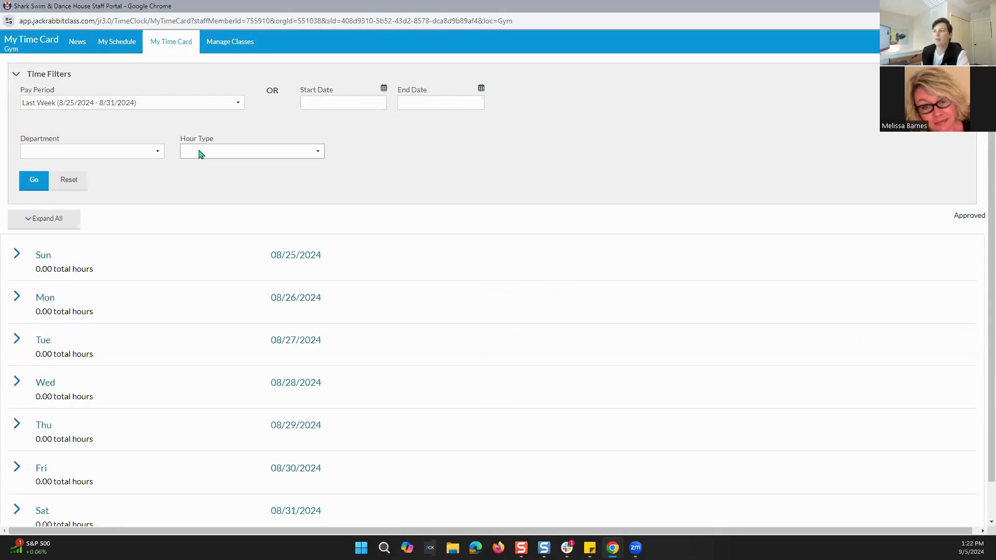
pyautogui.click(156, 123)
pyautogui.click(123, 102)
pyautogui.click(79, 118)
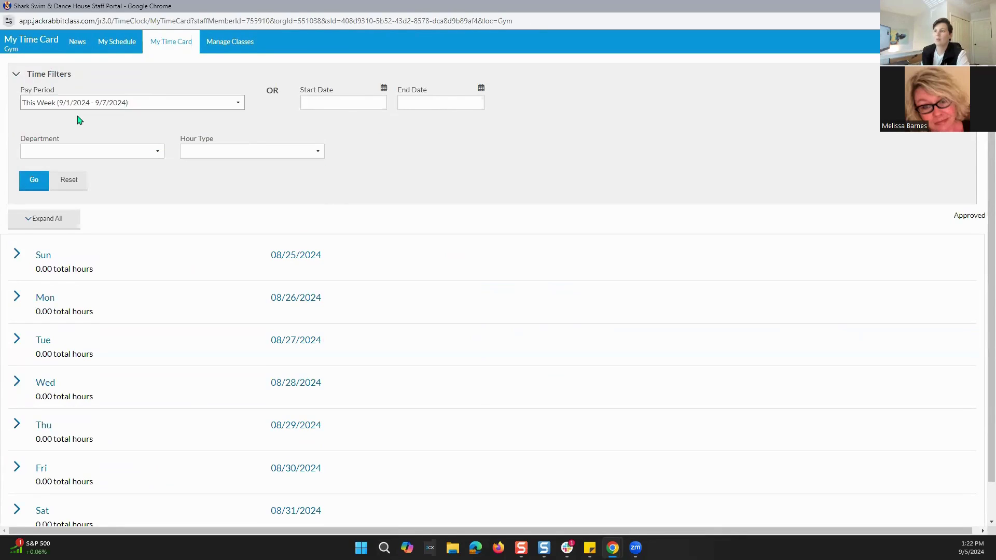
pyautogui.click(34, 180)
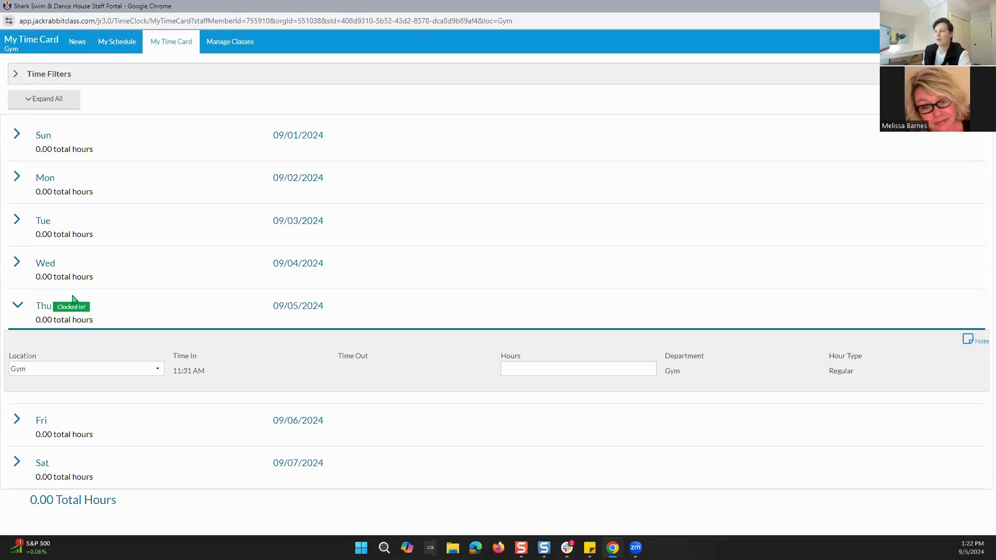
# Check the location of Thursday's time entry and clock out despite the missing class attendance.
pyautogui.click(26, 371)
pyautogui.click(25, 371)
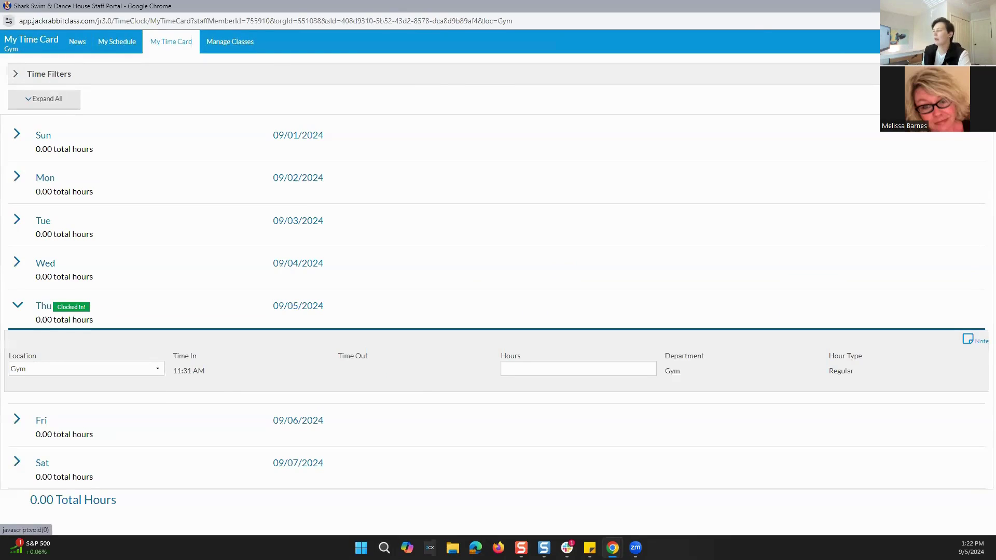
pyautogui.click(933, 42)
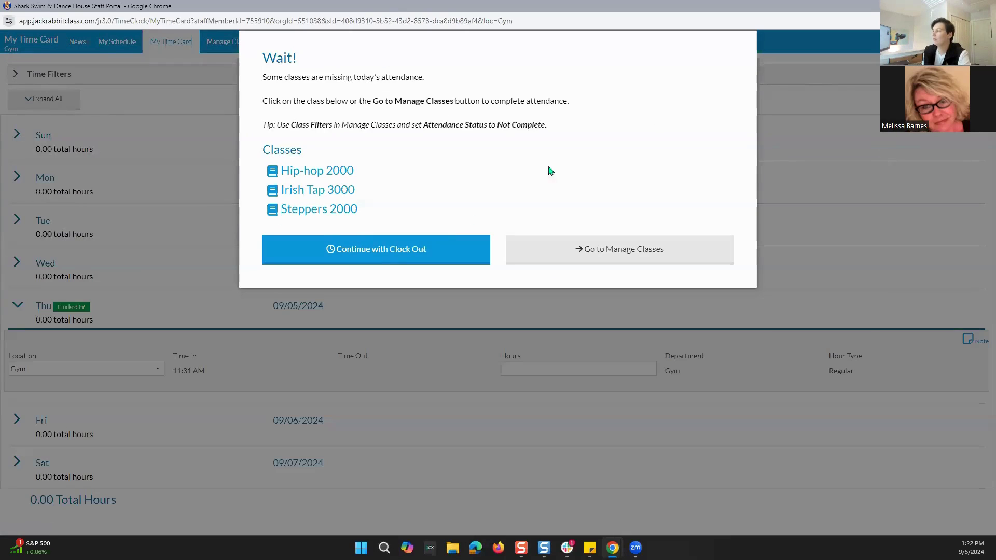
pyautogui.click(342, 258)
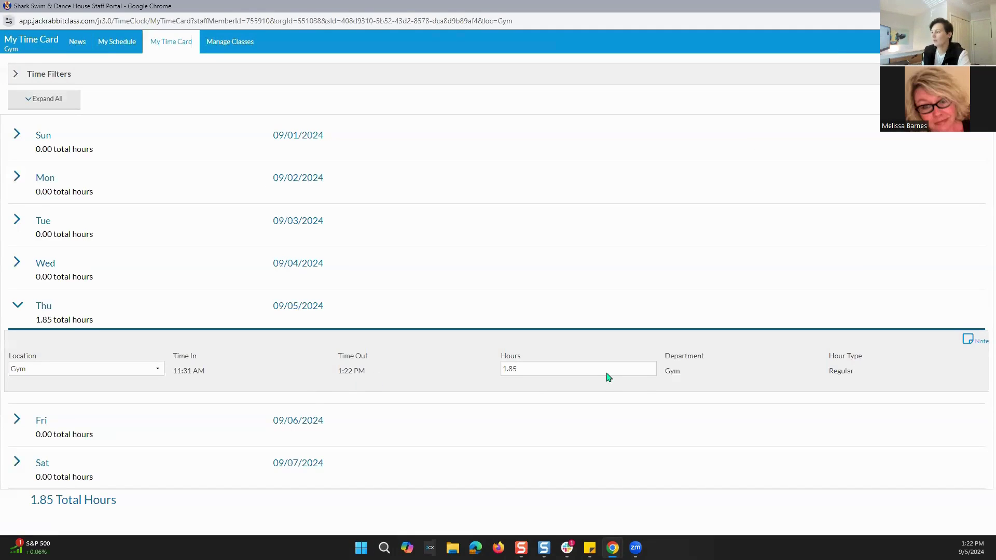
# Add the staff note "Lunch" to Thursday's 11:31 AM Gym time entry and save it.
pyautogui.click(534, 370)
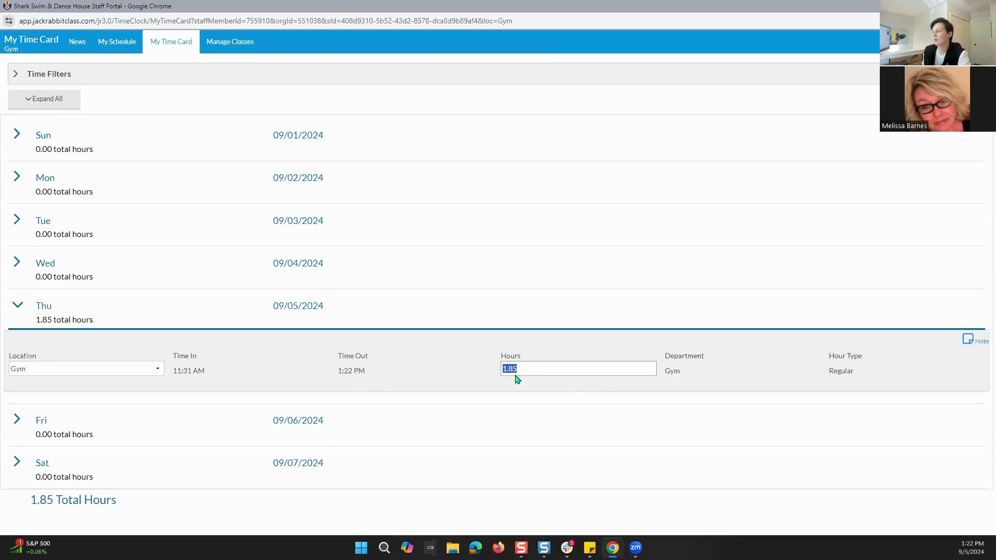
pyautogui.click(459, 358)
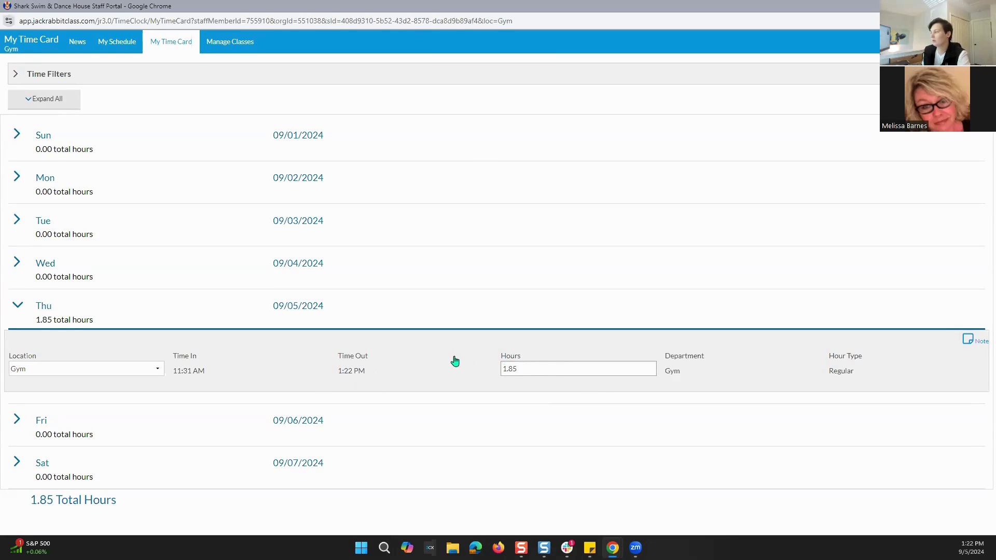
pyautogui.click(966, 340)
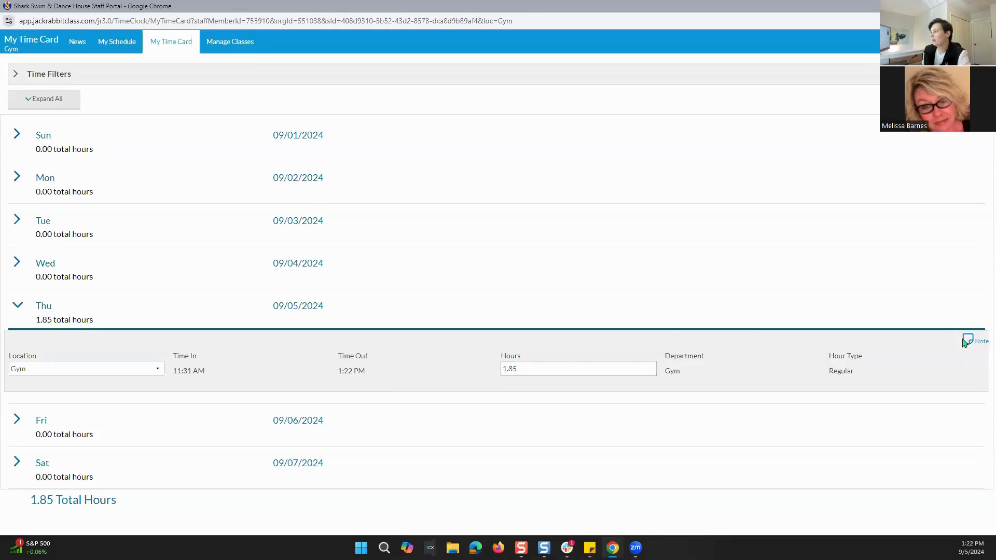
pyautogui.click(441, 147)
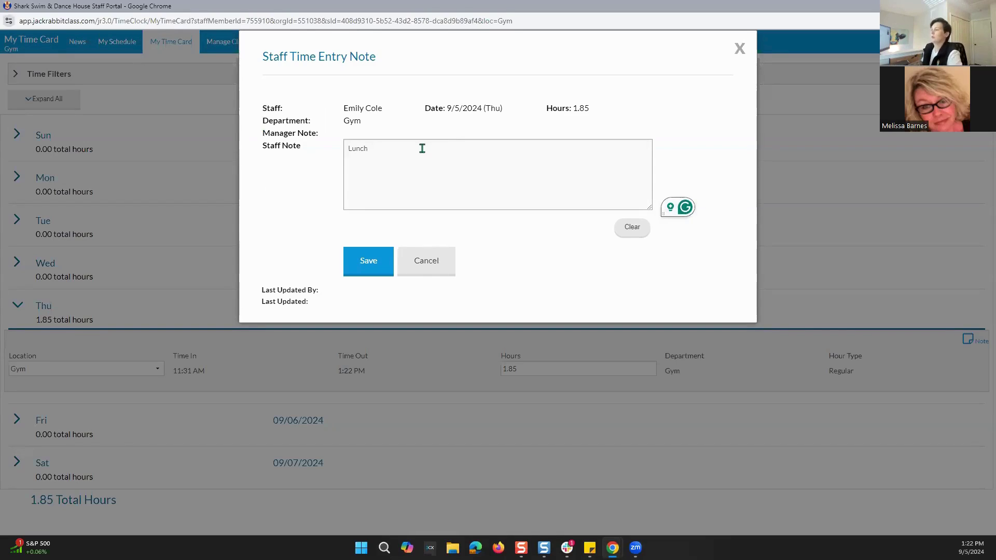
pyautogui.click(373, 264)
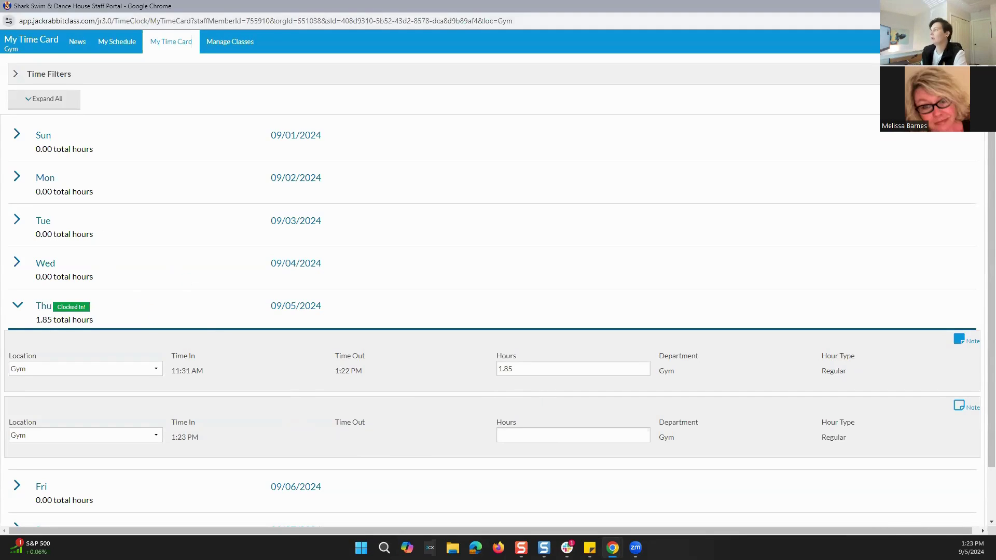
# Switch to the Jackrabbit Class admin window and open the Staff Portal settings page.
pyautogui.hotkey('alt', 'Tab')
pyautogui.moveTo(275, 88)
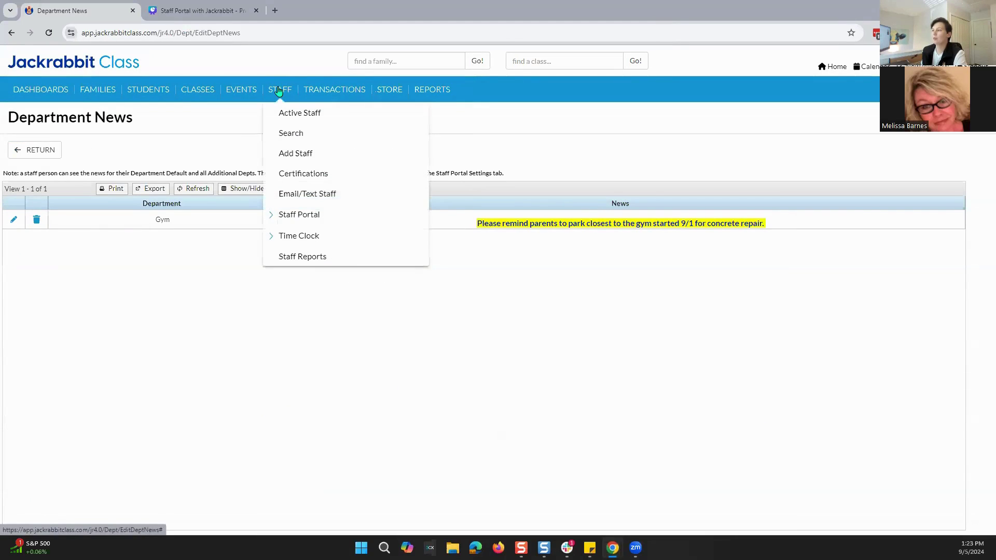
pyautogui.click(298, 215)
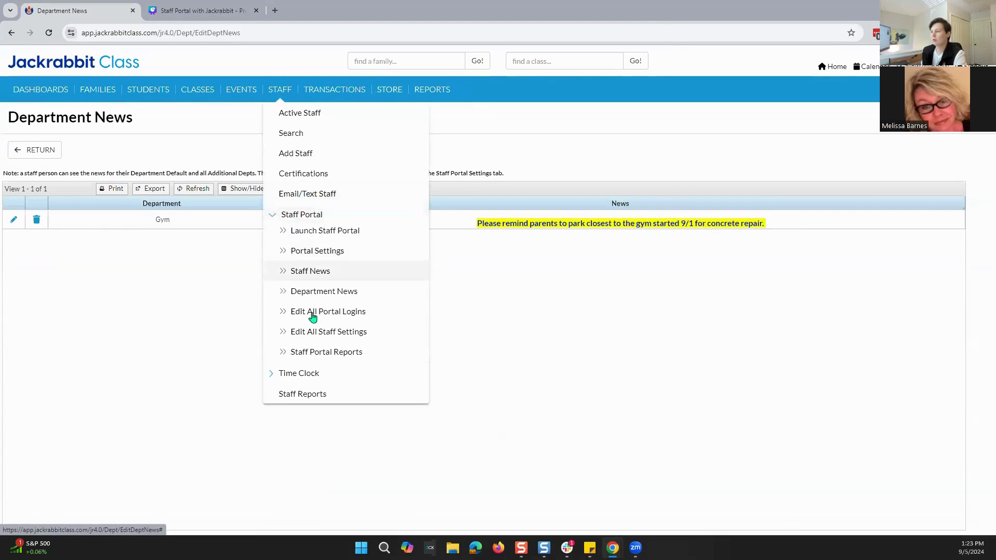
pyautogui.click(309, 251)
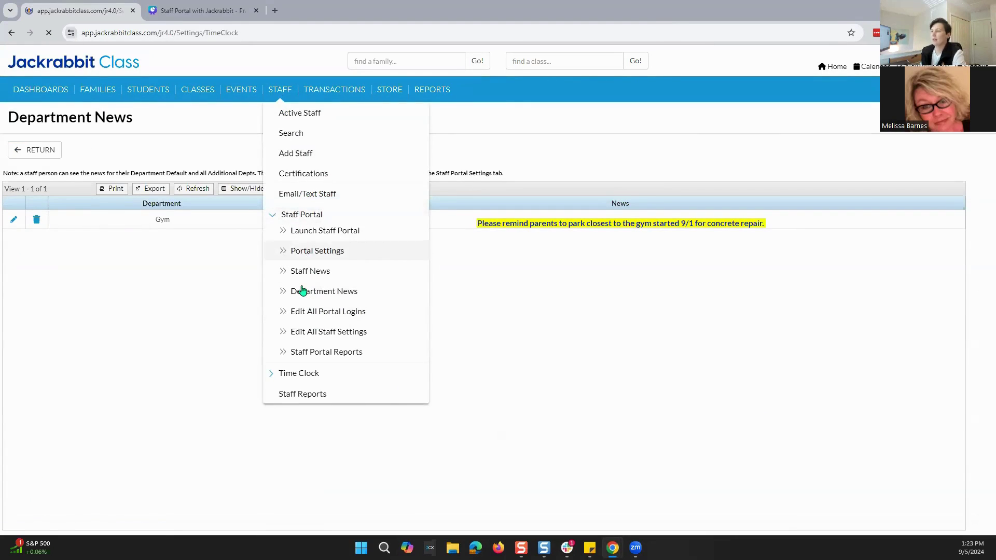
# Set the Default Time Entry Method to Manual In/Out in the Time Entry Settings and save the changes.
pyautogui.scroll(-5, 292, 293)
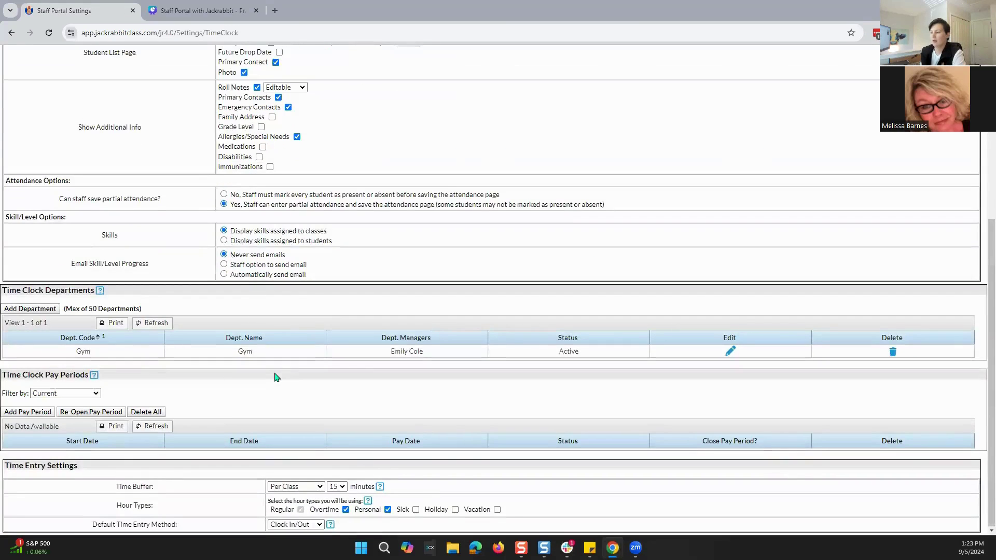
pyautogui.click(311, 525)
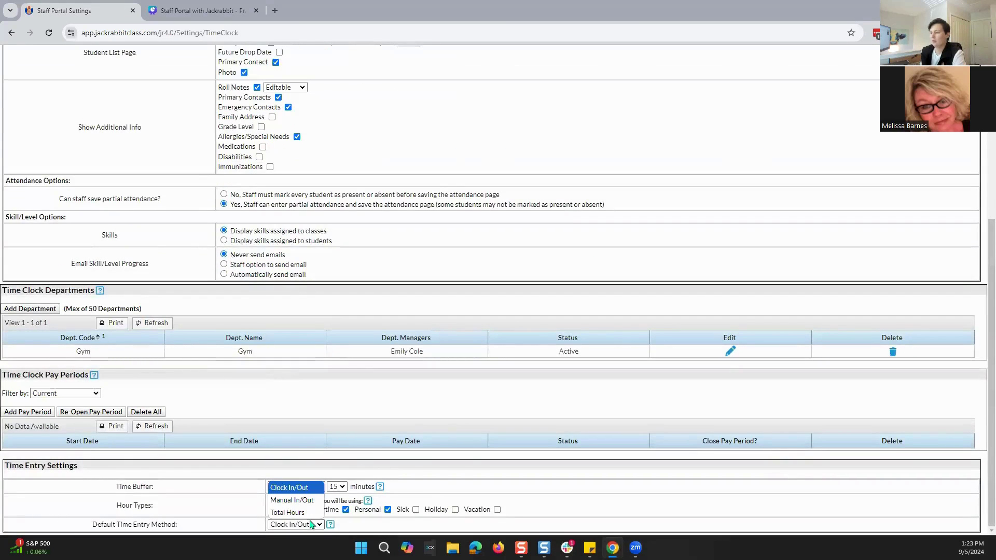
pyautogui.click(290, 500)
pyautogui.scroll(5, 284, 231)
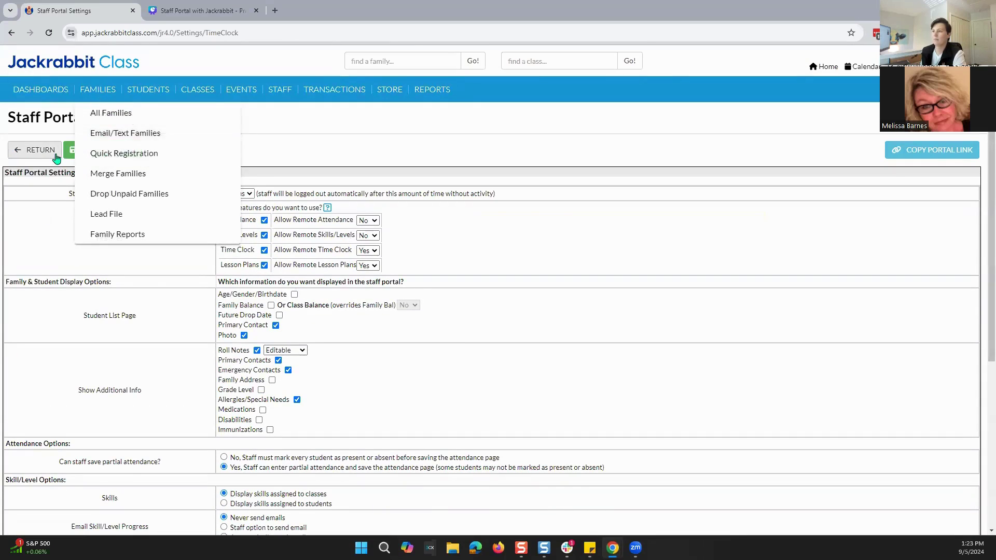
pyautogui.click(73, 151)
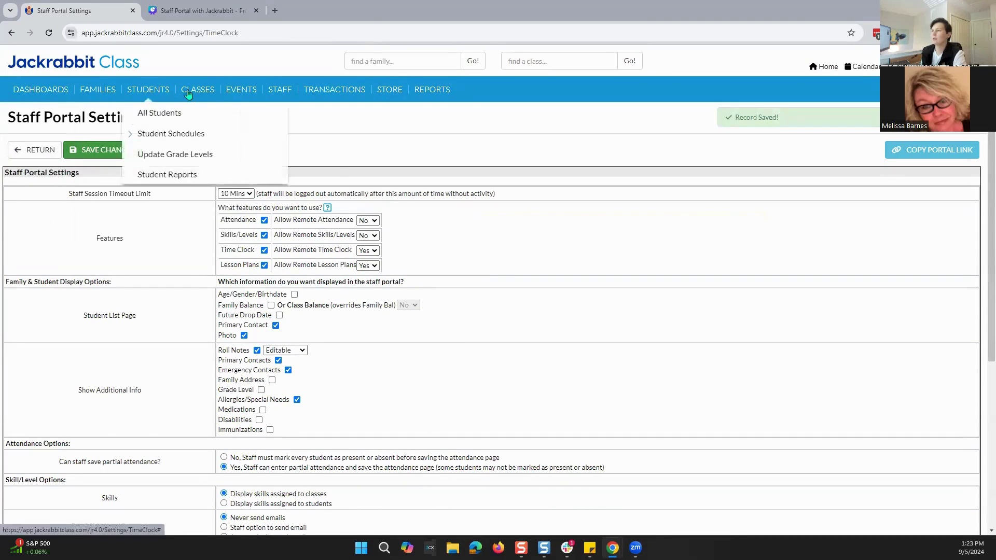
# Launch the Staff Portal for the Gym location in a maximized window and enter the staff member's portal.
pyautogui.moveTo(279, 90)
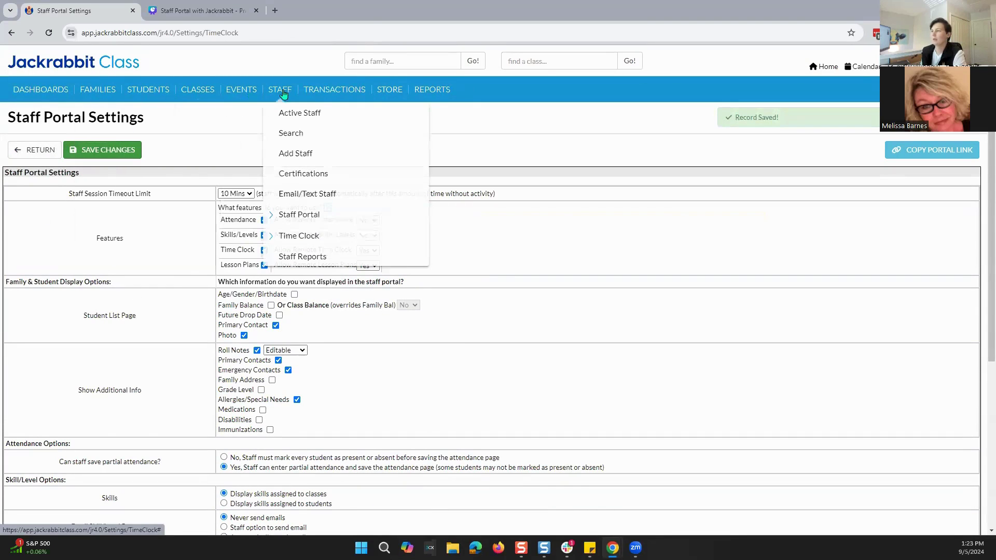
pyautogui.click(302, 220)
pyautogui.click(302, 231)
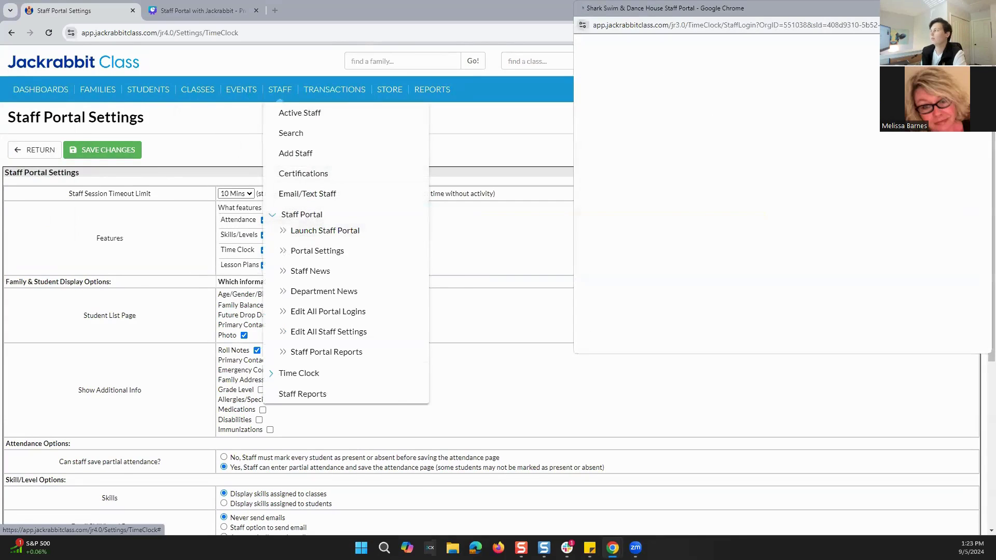
pyautogui.doubleClick(819, 8)
pyautogui.click(497, 125)
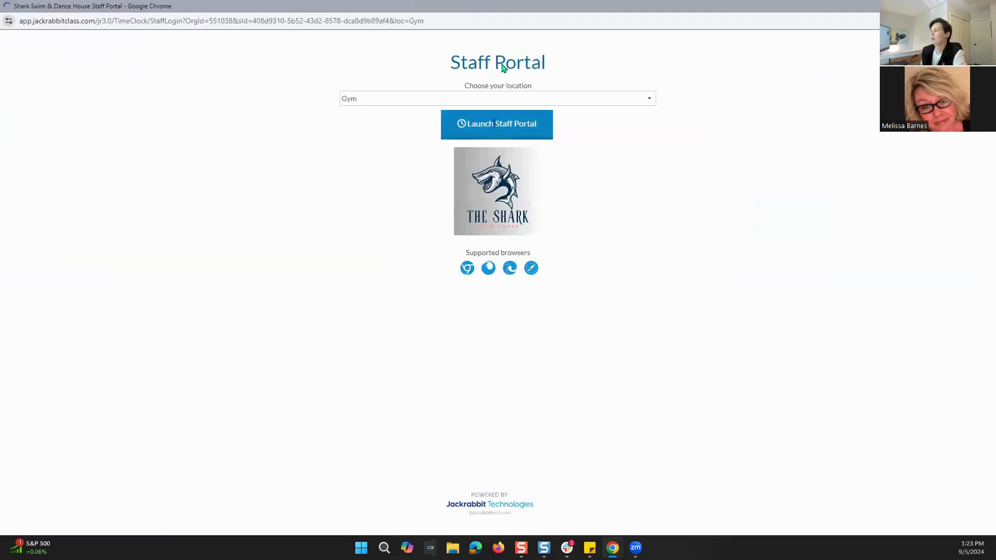
pyautogui.click(496, 174)
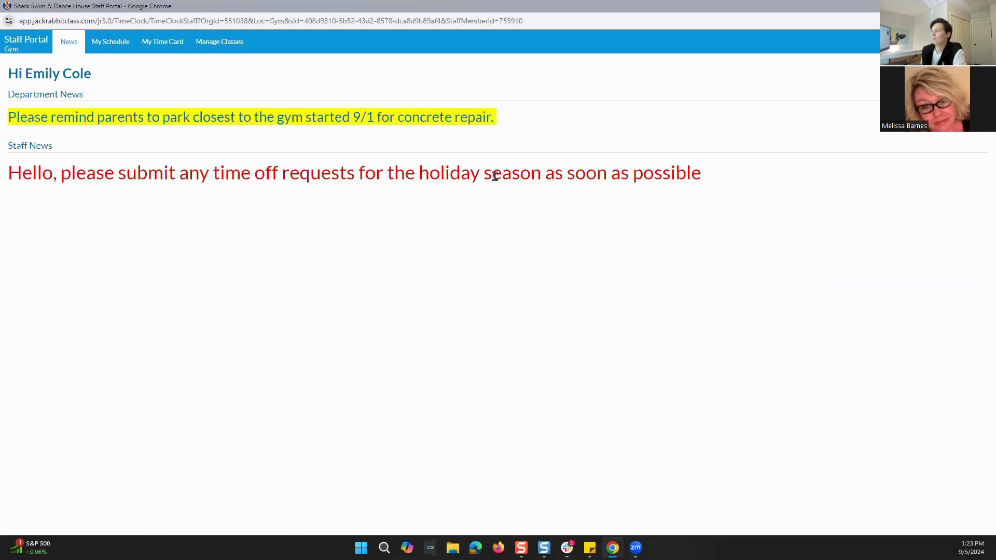
# Examine the staff member's time card by expanding and collapsing the Sunday, Wednesday and Thursday entries.
pyautogui.click(158, 41)
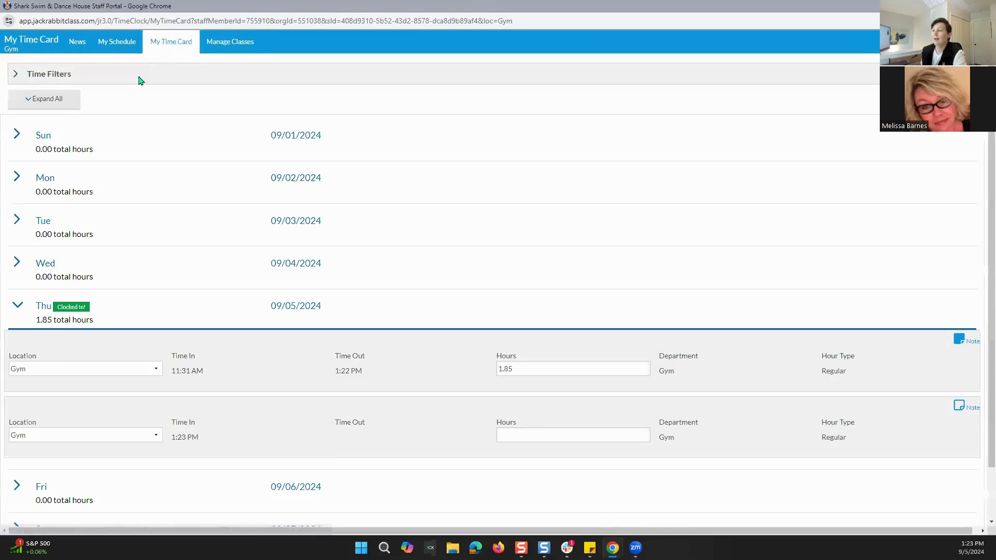
pyautogui.click(17, 136)
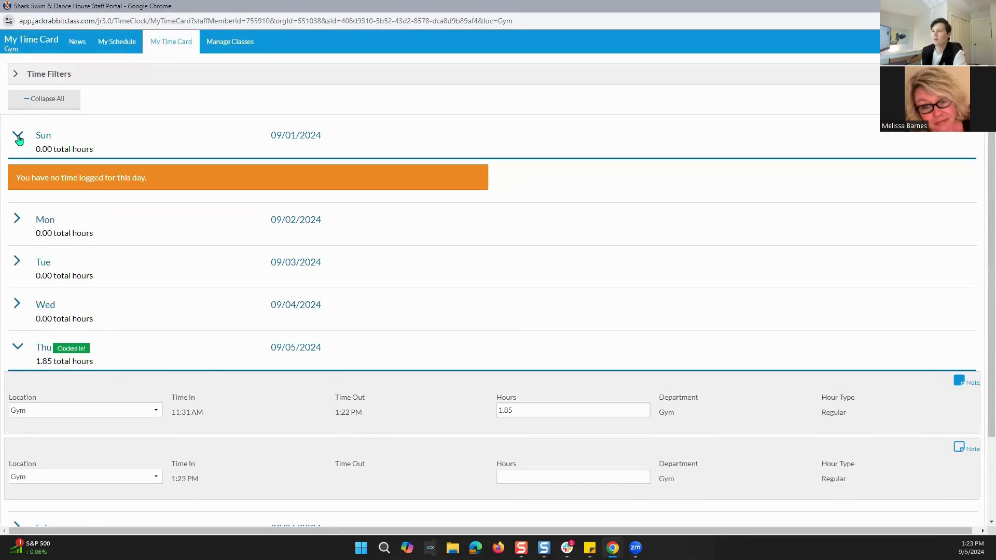
pyautogui.click(18, 138)
pyautogui.click(20, 268)
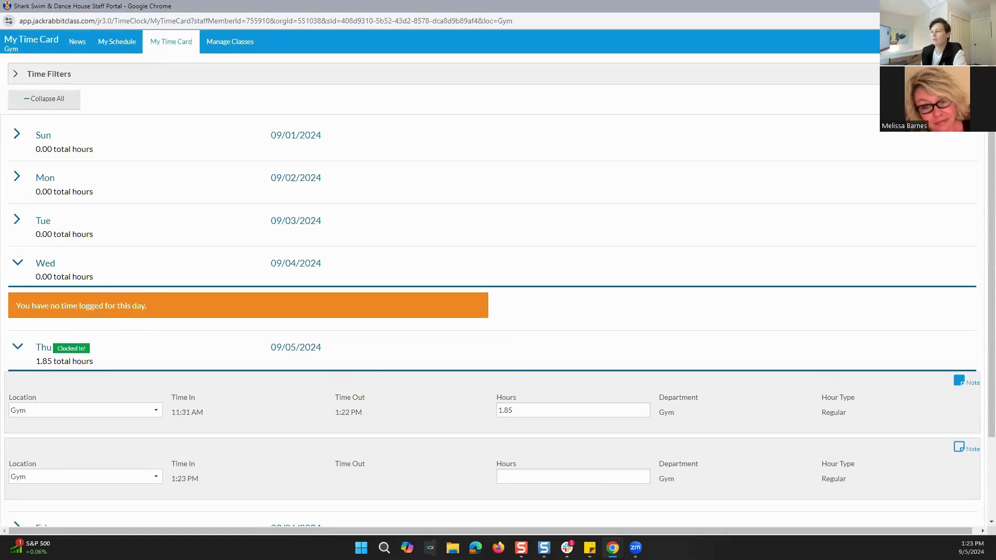
pyautogui.click(17, 263)
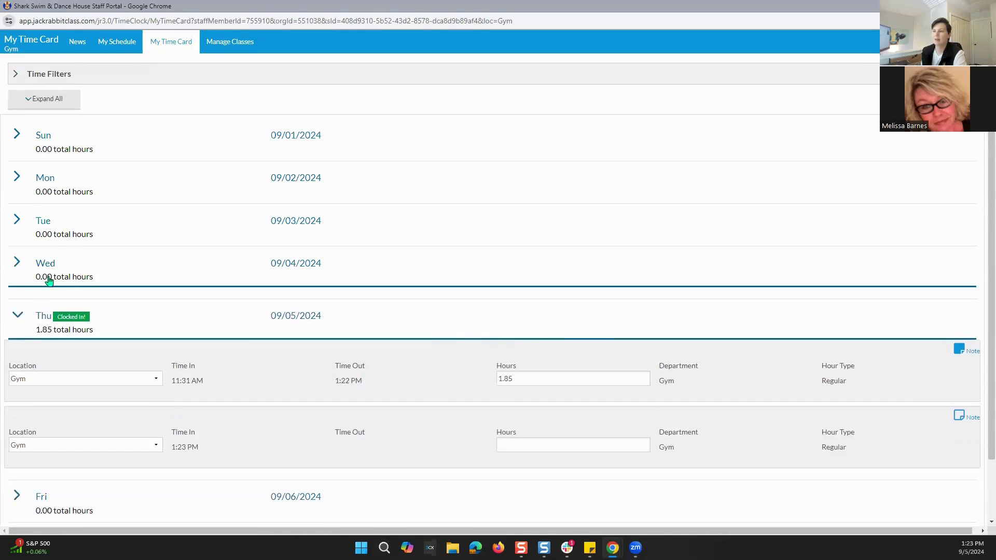
pyautogui.click(17, 307)
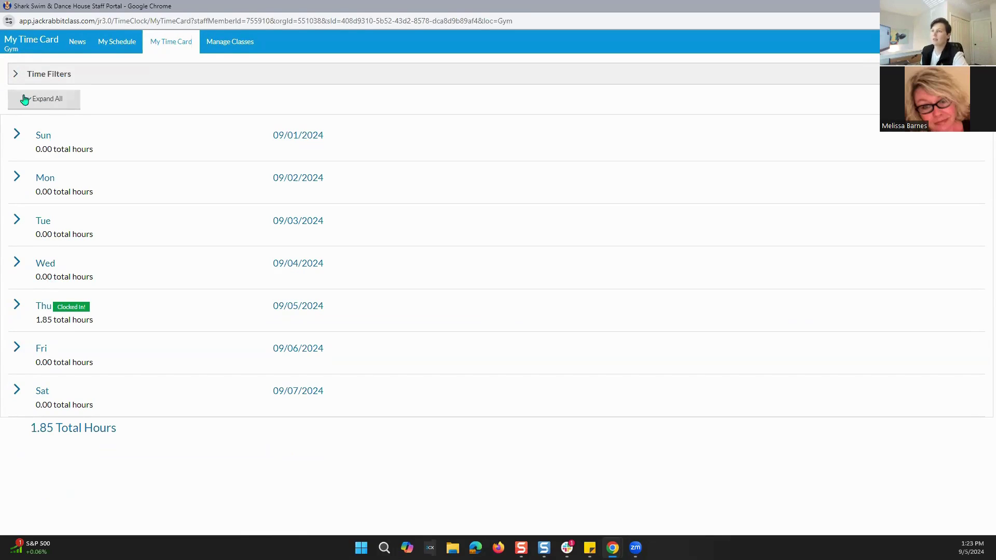
pyautogui.click(63, 90)
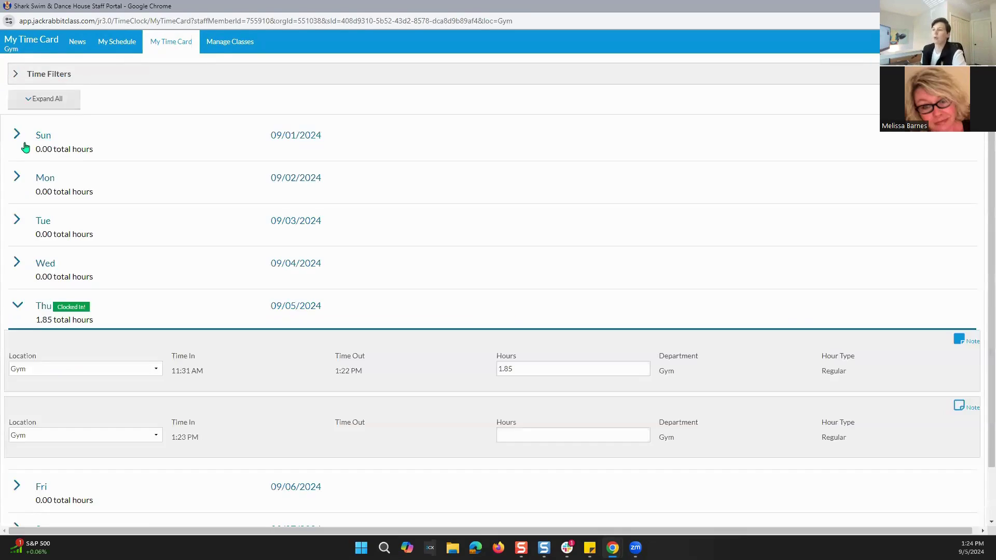
pyautogui.click(14, 178)
pyautogui.click(15, 178)
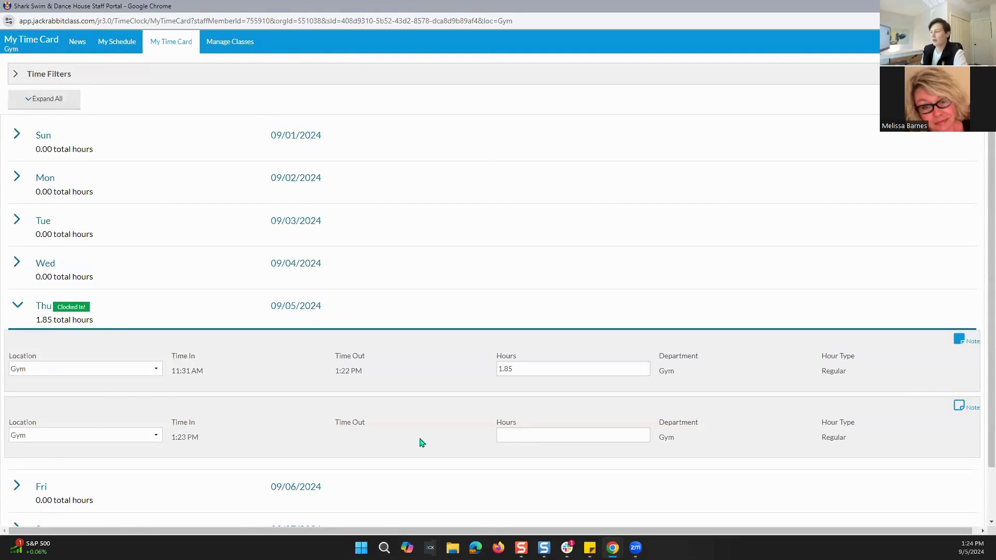
# Open the attendance page for the Hip-hop 2000 class on Thursday, Sep 5 2024 and look over its first student.
pyautogui.click(224, 45)
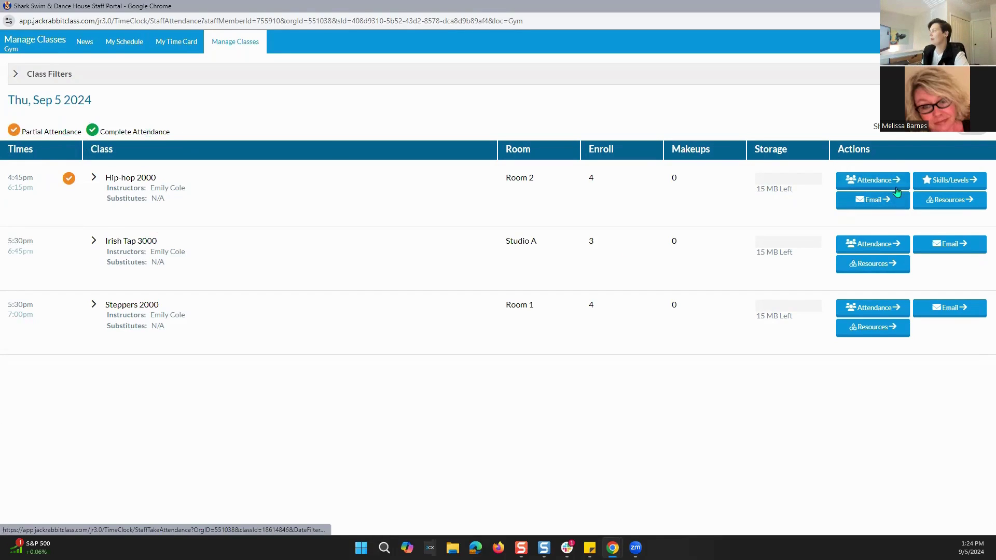
pyautogui.click(875, 183)
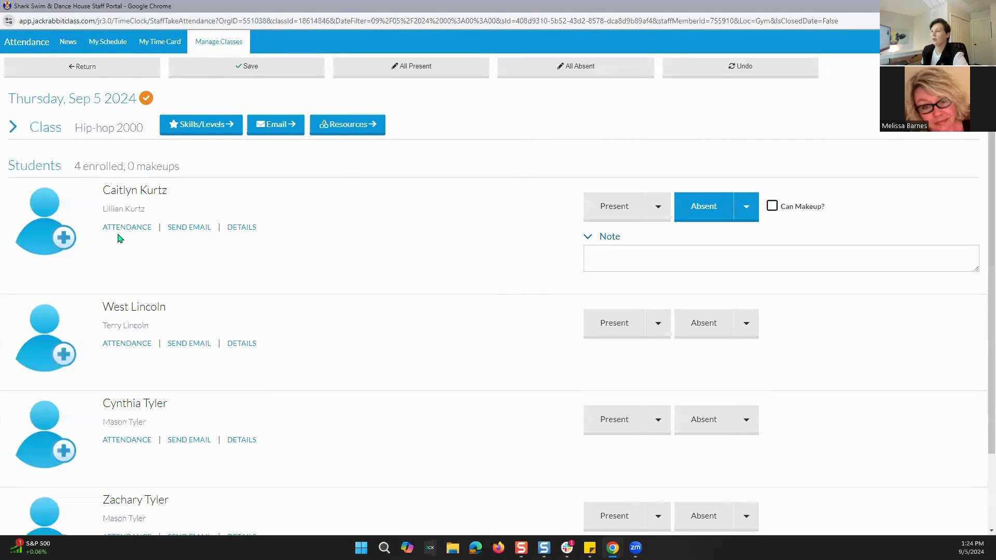
pyautogui.moveTo(104, 192); pyautogui.dragTo(182, 188)
pyautogui.click(211, 190)
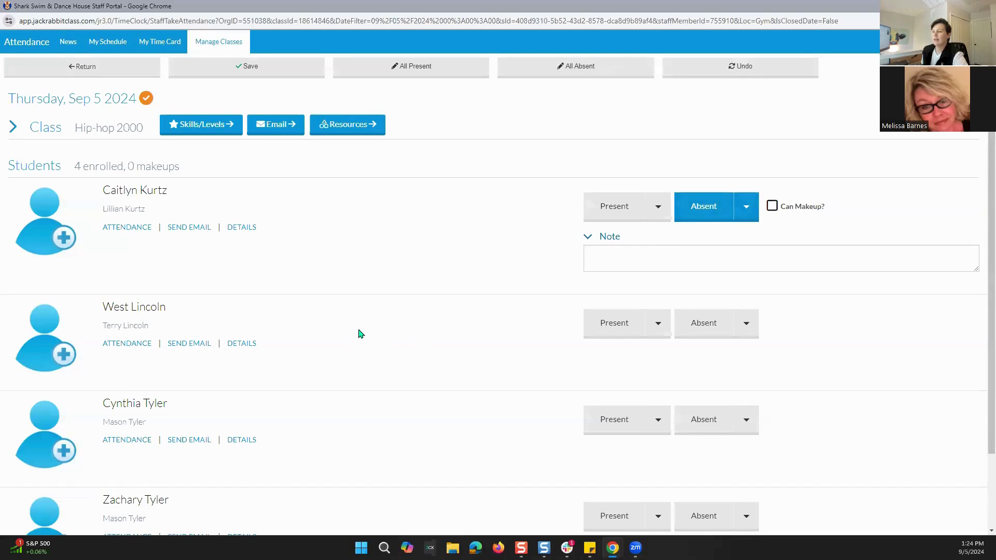
# Mark the third Hip-hop 2000 student absent with the note "Mom informed they would be out all week.", allow a makeup, and save the attendance.
pyautogui.scroll(-2, 370, 328)
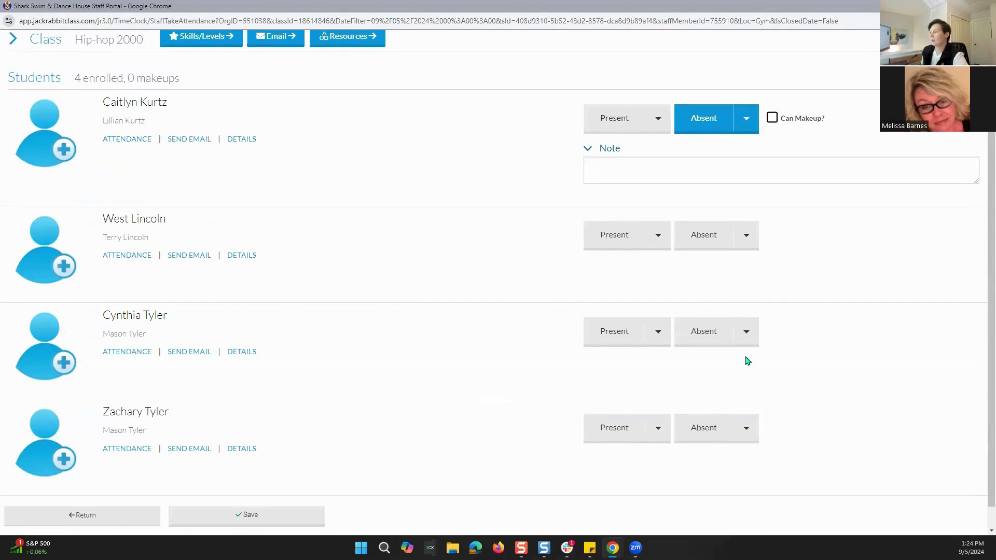
pyautogui.click(703, 340)
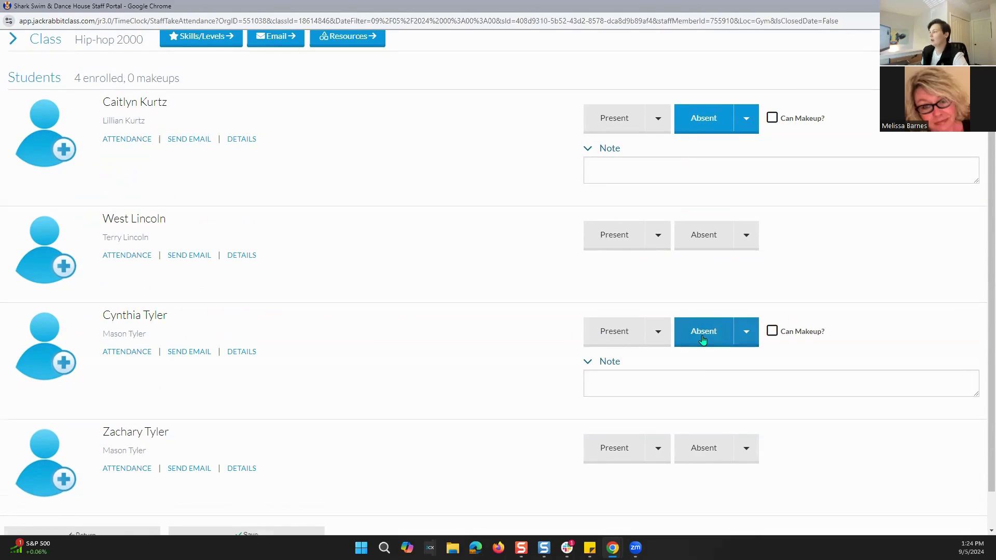
pyautogui.click(662, 391)
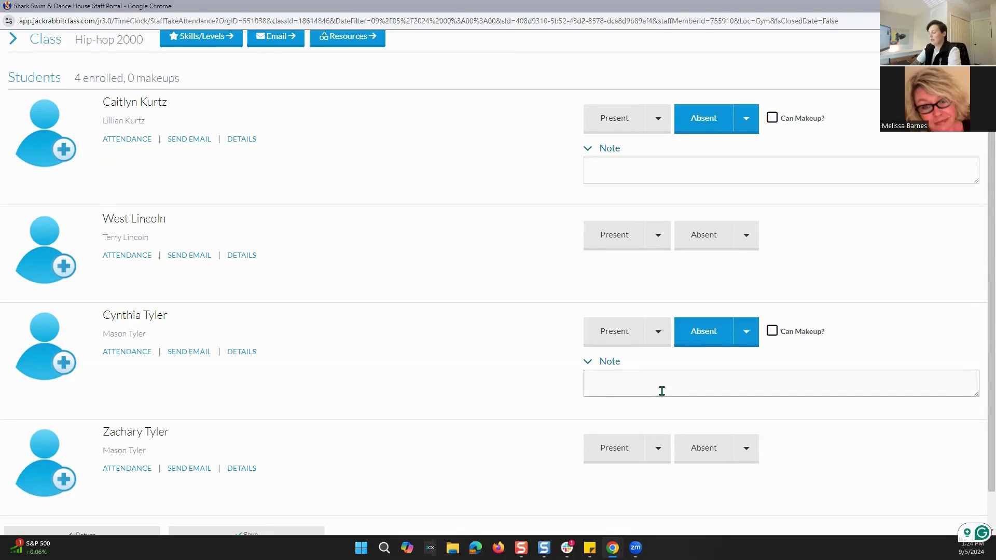
pyautogui.write('Mom informed they')
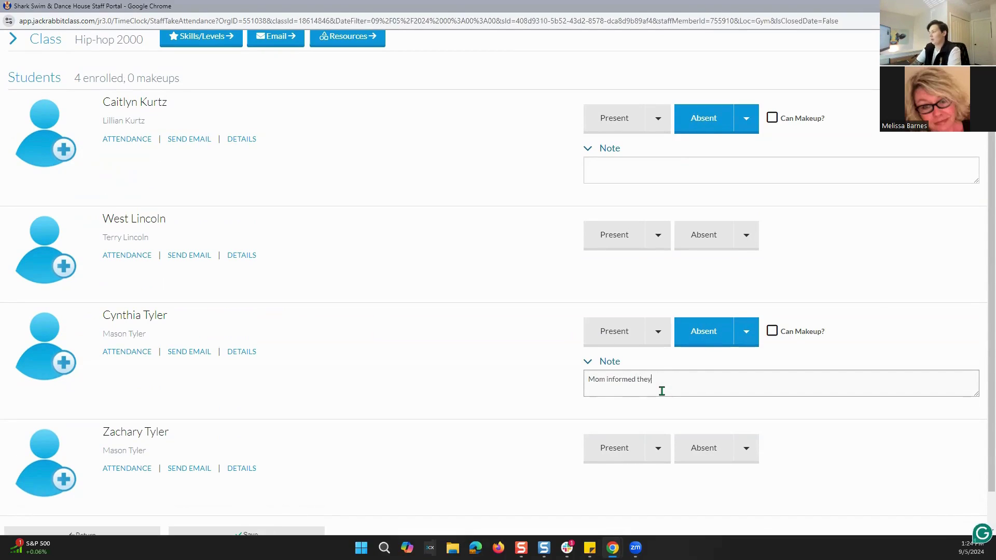
pyautogui.write(' would be out all week.')
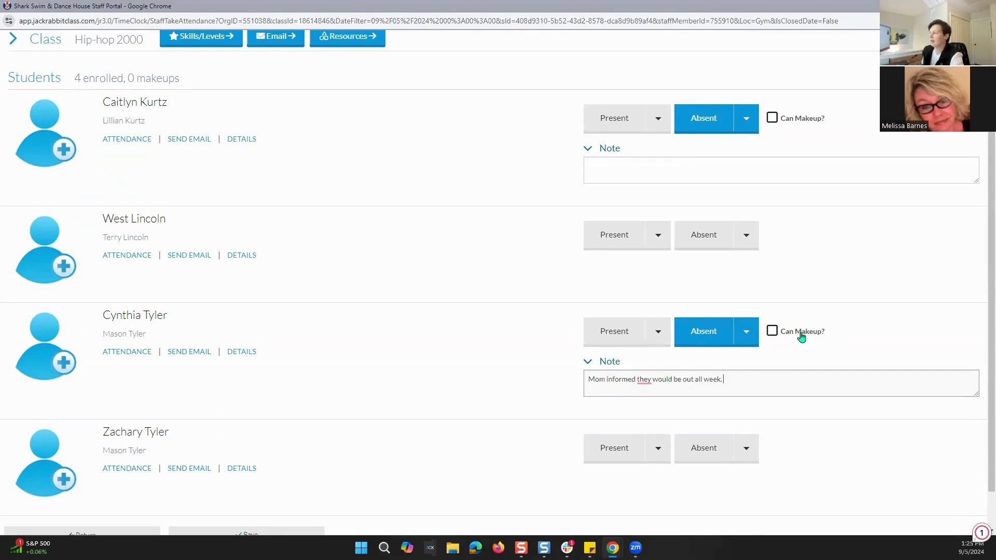
pyautogui.click(772, 331)
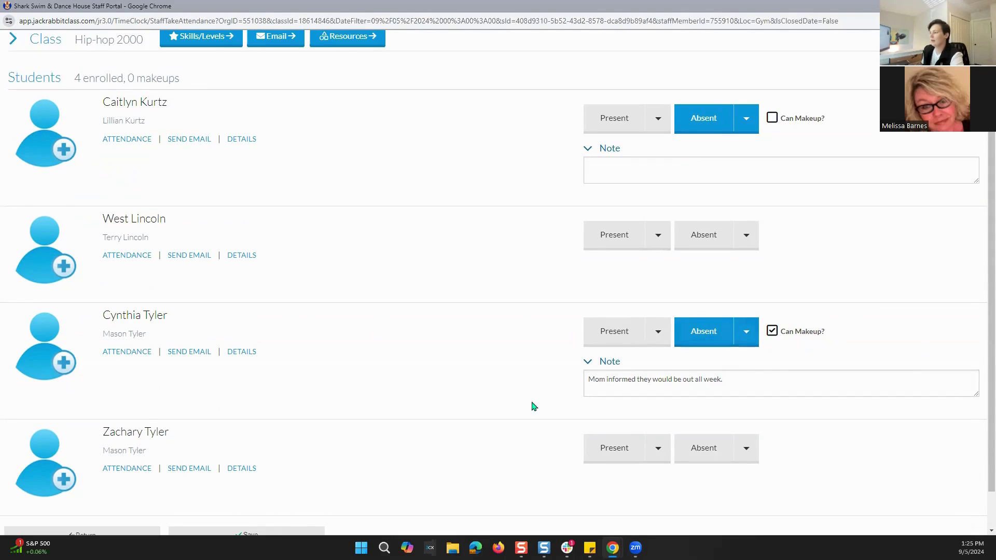
pyautogui.scroll(2, 134, 130)
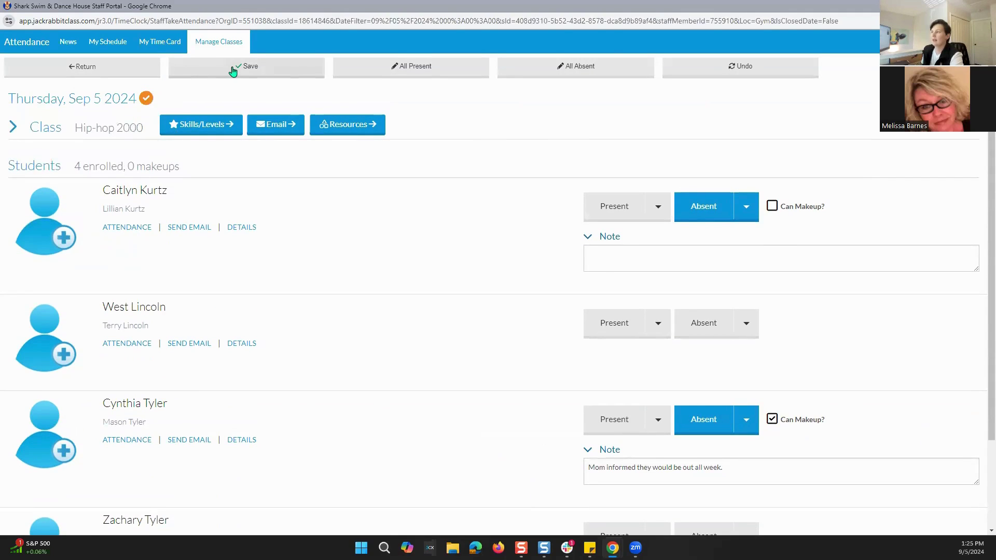
pyautogui.click(233, 68)
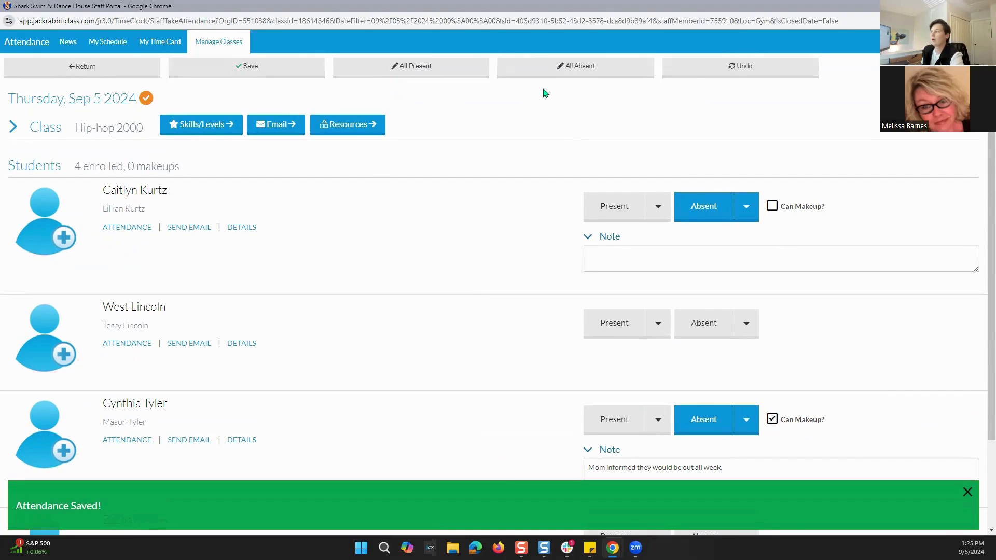
# Mark the second Hip-hop 2000 student absent and undo that unsaved attendance change.
pyautogui.click(748, 76)
pyautogui.scroll(-2, 526, 316)
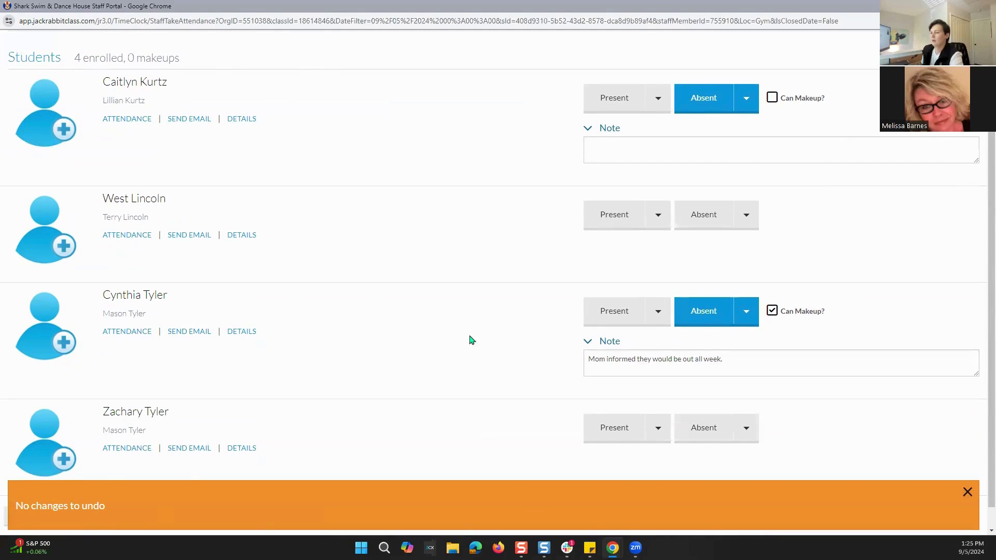
pyautogui.scroll(2, 309, 259)
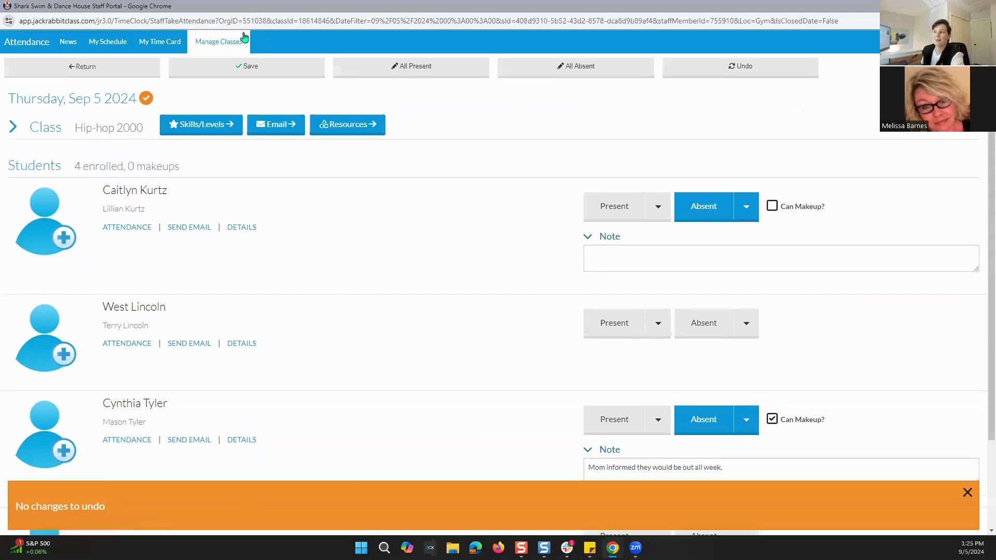
pyautogui.scroll(-2, 723, 404)
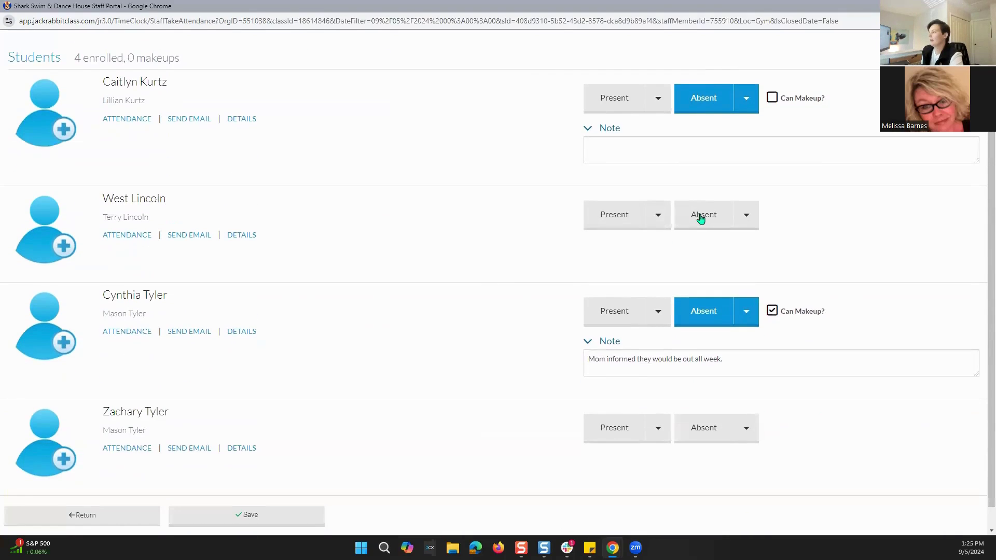
pyautogui.click(701, 215)
pyautogui.scroll(2, 490, 350)
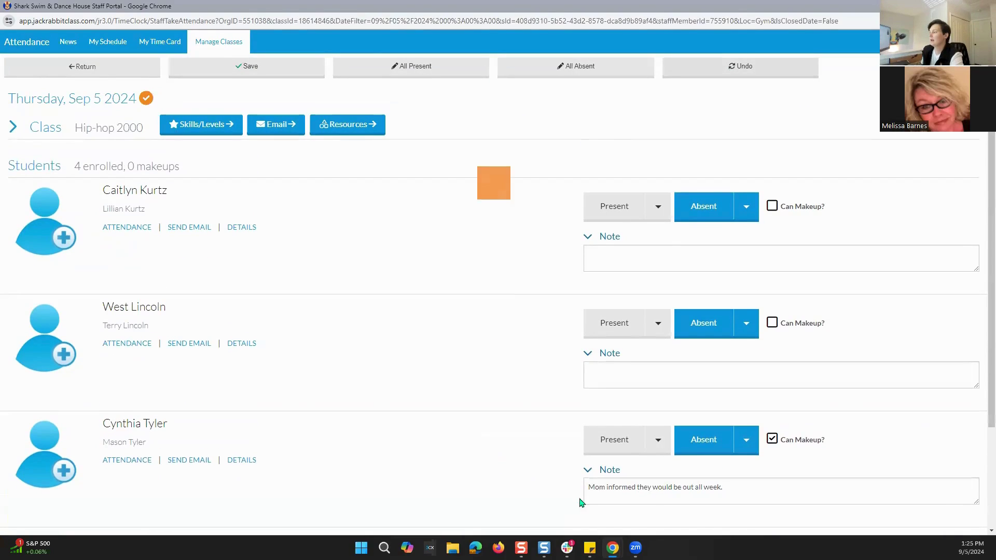
pyautogui.click(683, 336)
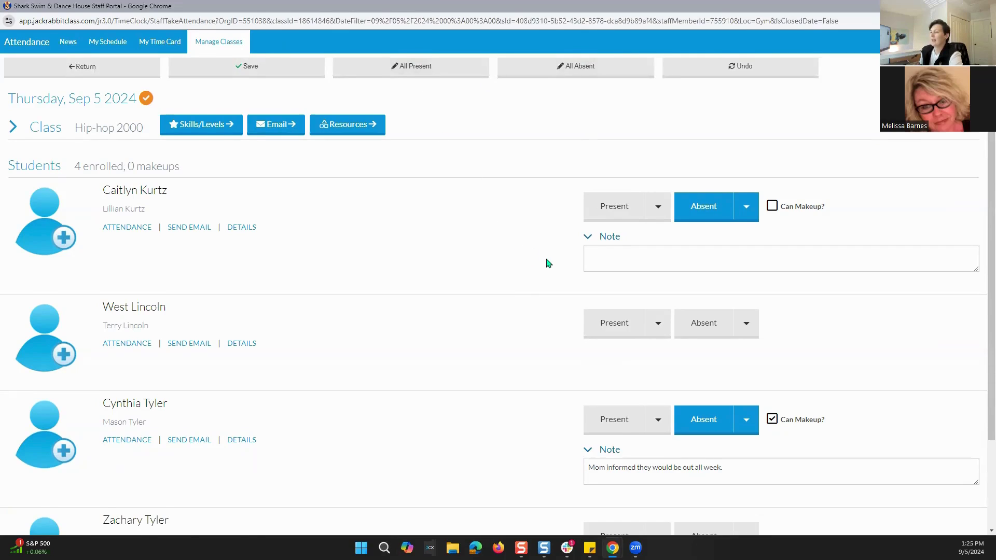
# Mark the second and fourth Hip-hop 2000 students present and save the class's completed attendance.
pyautogui.scroll(-3, 610, 218)
pyautogui.click(605, 191)
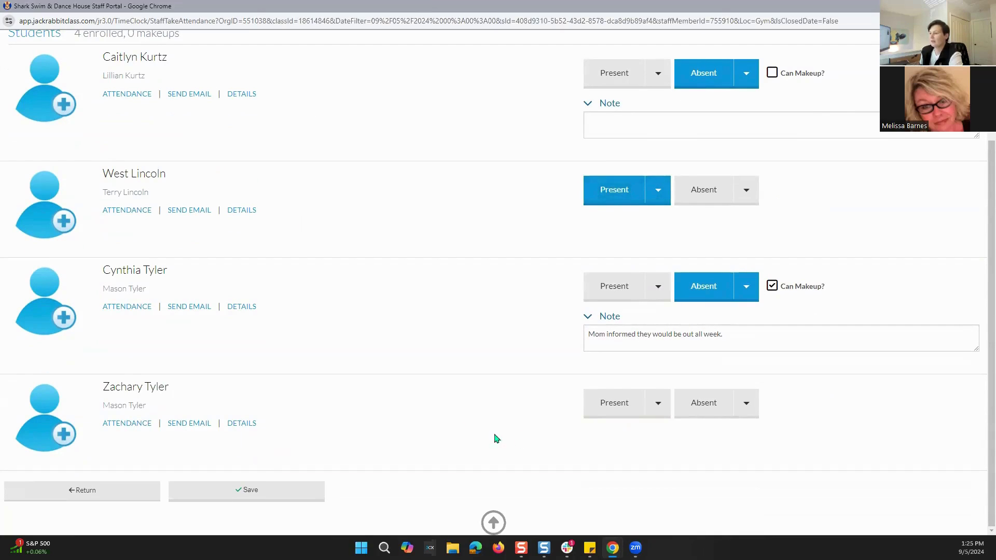
pyautogui.click(592, 410)
pyautogui.scroll(3, 498, 396)
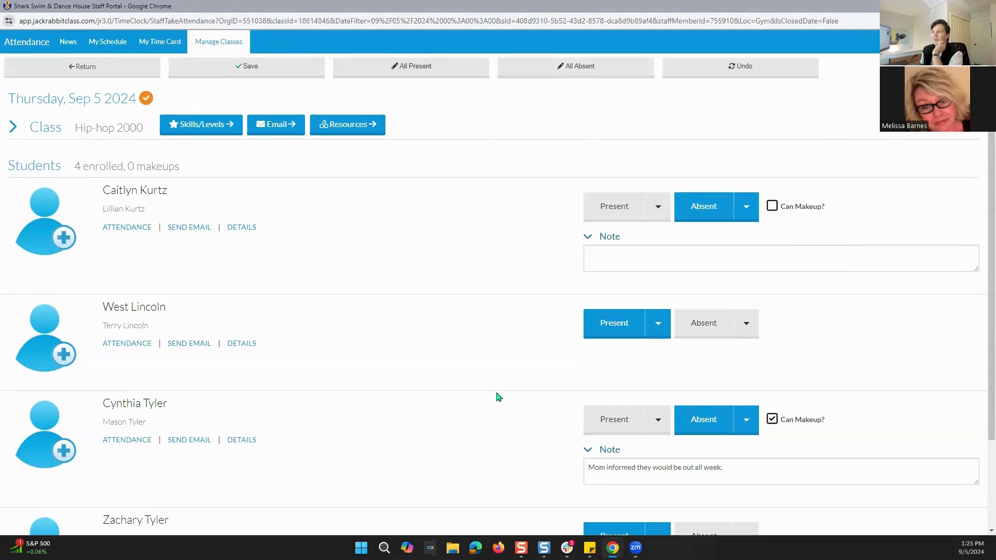
pyautogui.scroll(-2, 498, 397)
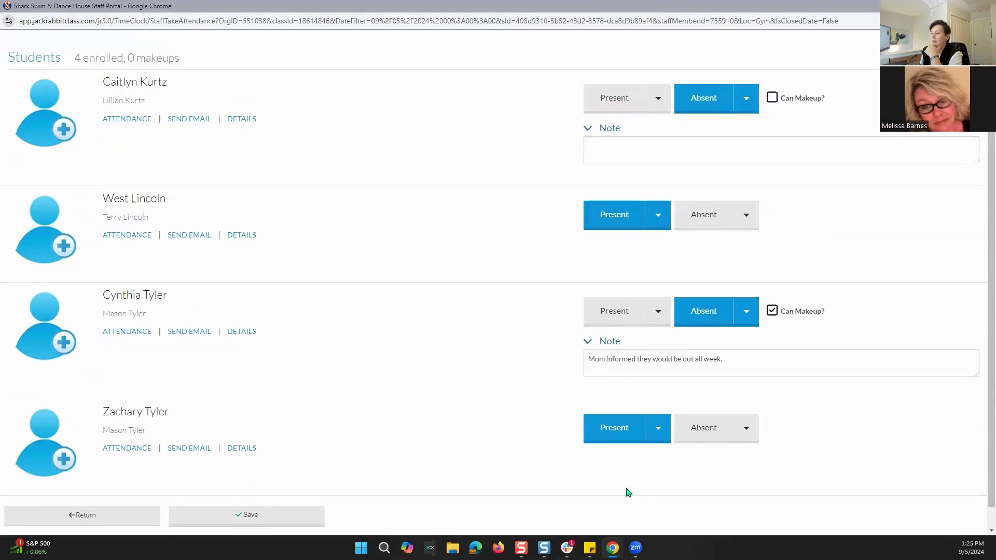
pyautogui.click(251, 524)
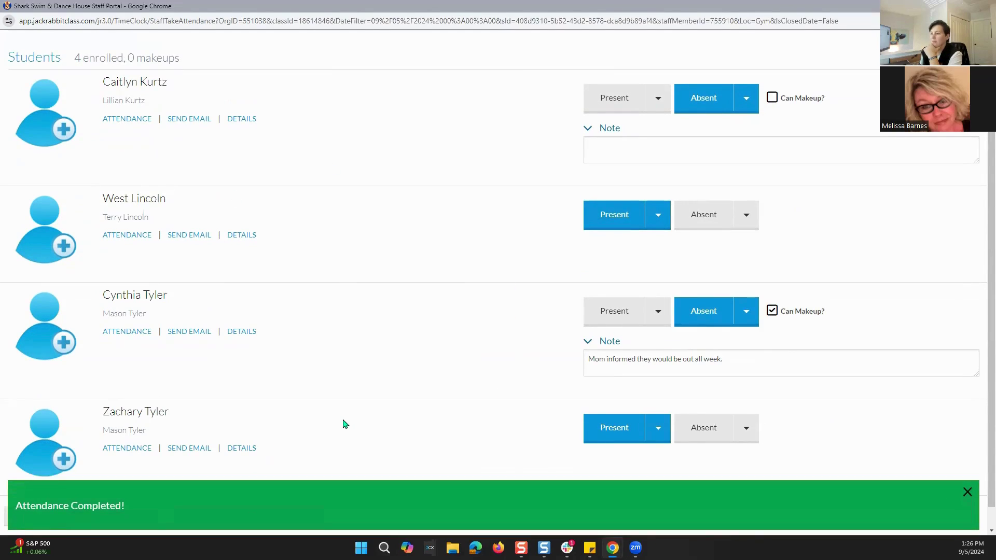
pyautogui.scroll(2, 227, 363)
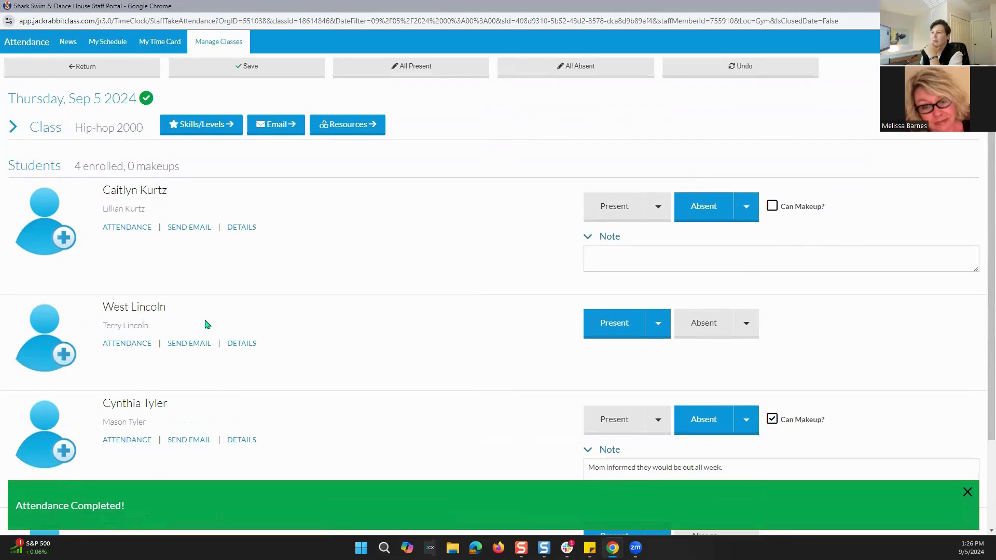
# Mark the second student in the Steppers 2000 class absent, save the partial attendance, and return to the class list.
pyautogui.click(60, 72)
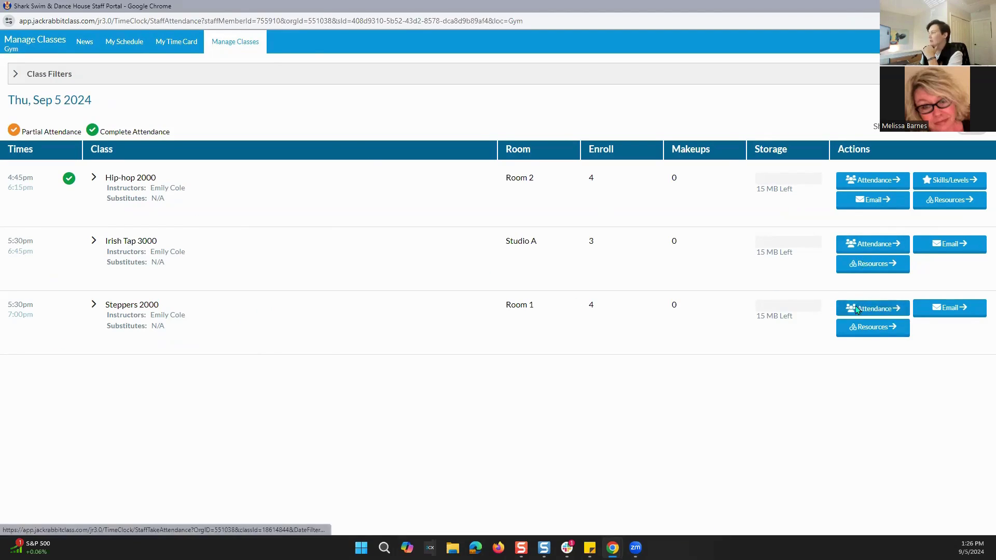
pyautogui.click(872, 308)
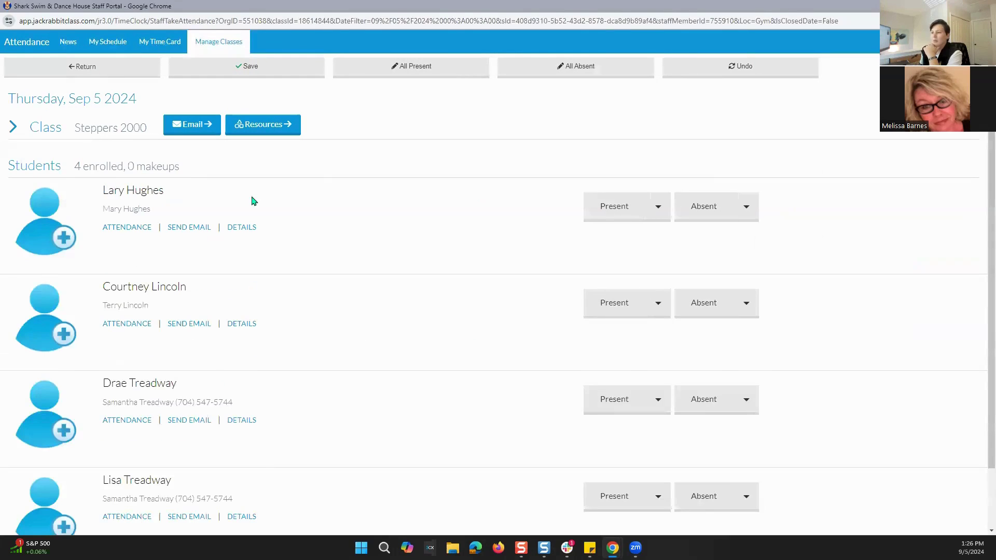
pyautogui.click(706, 305)
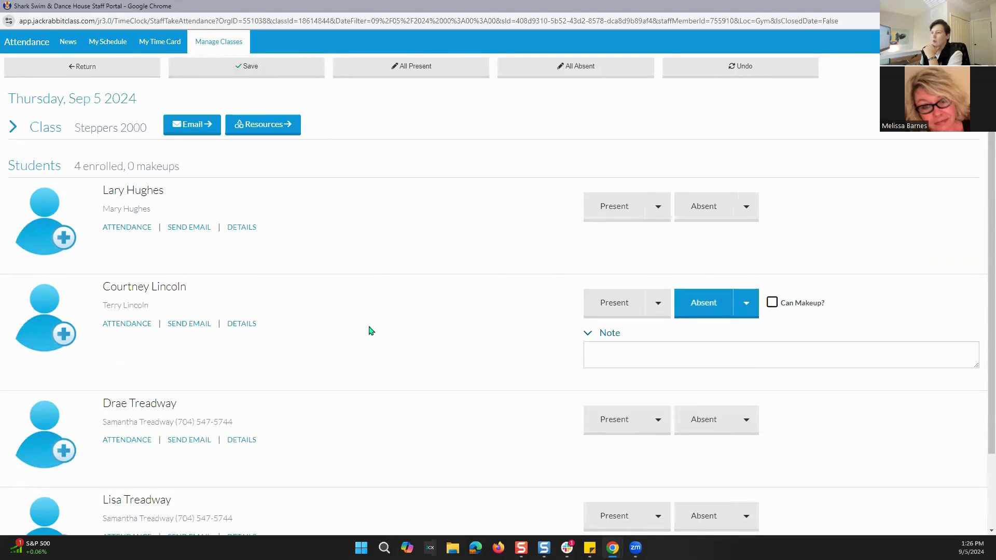
pyautogui.click(208, 72)
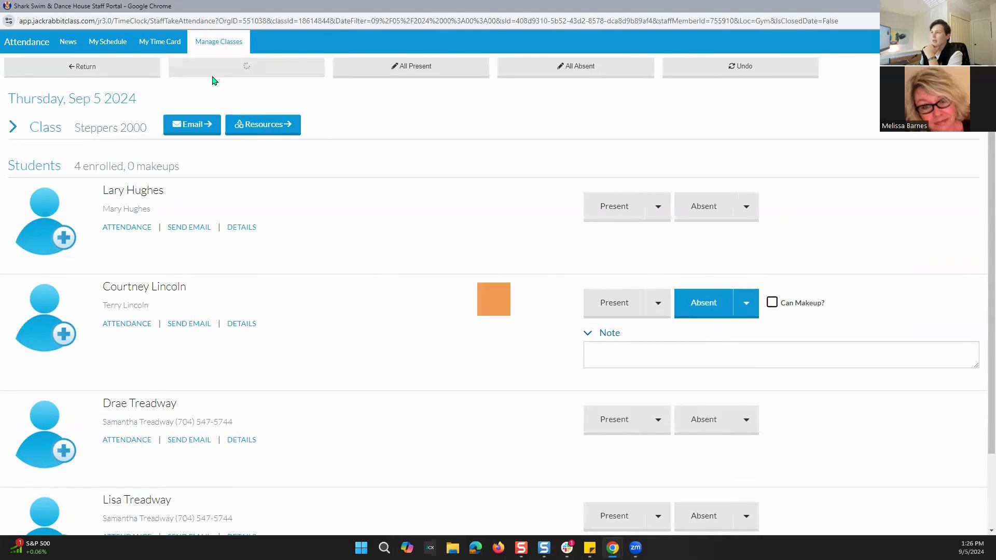
pyautogui.click(70, 66)
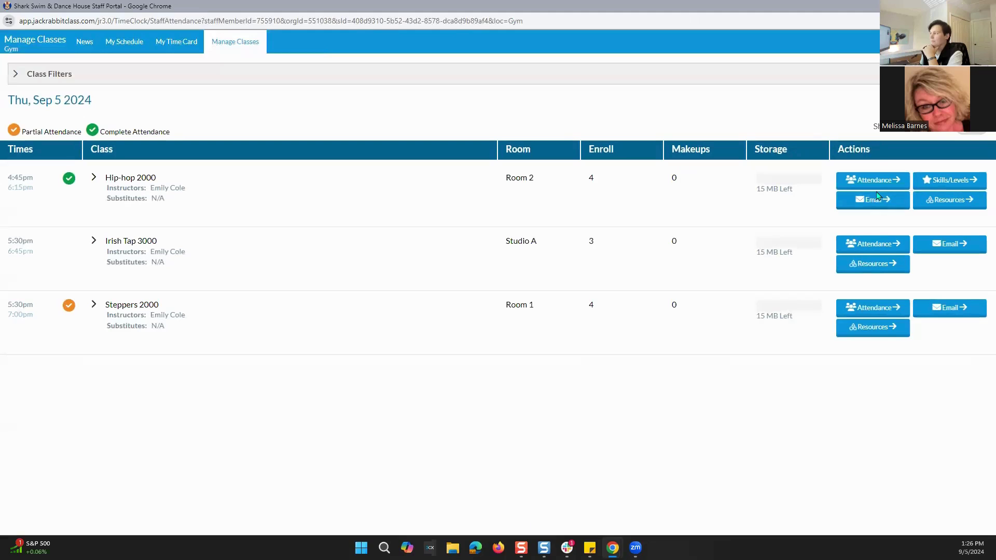
# Look over the Hip-hop 2000 attendance page, then the class's skills progress and skill video information.
pyautogui.click(874, 181)
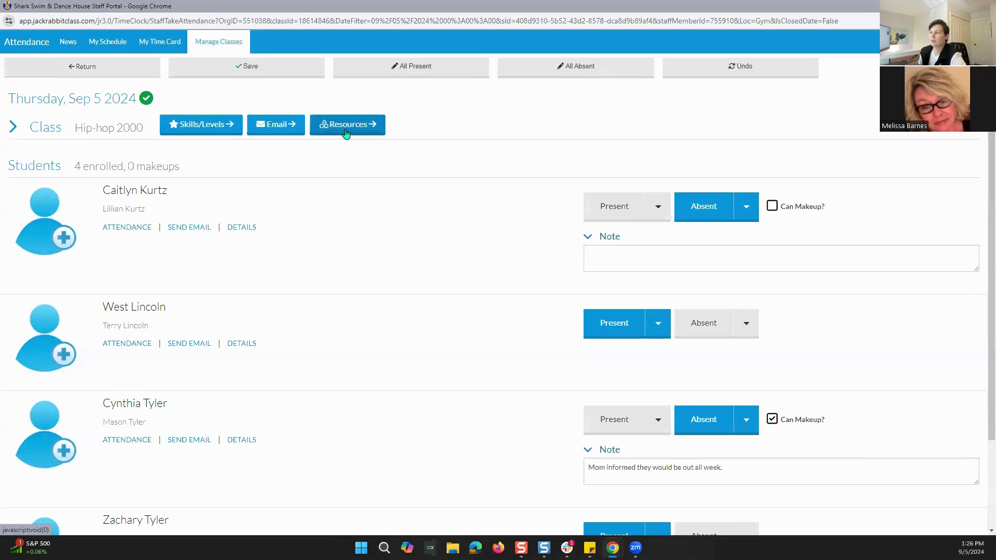
pyautogui.click(49, 72)
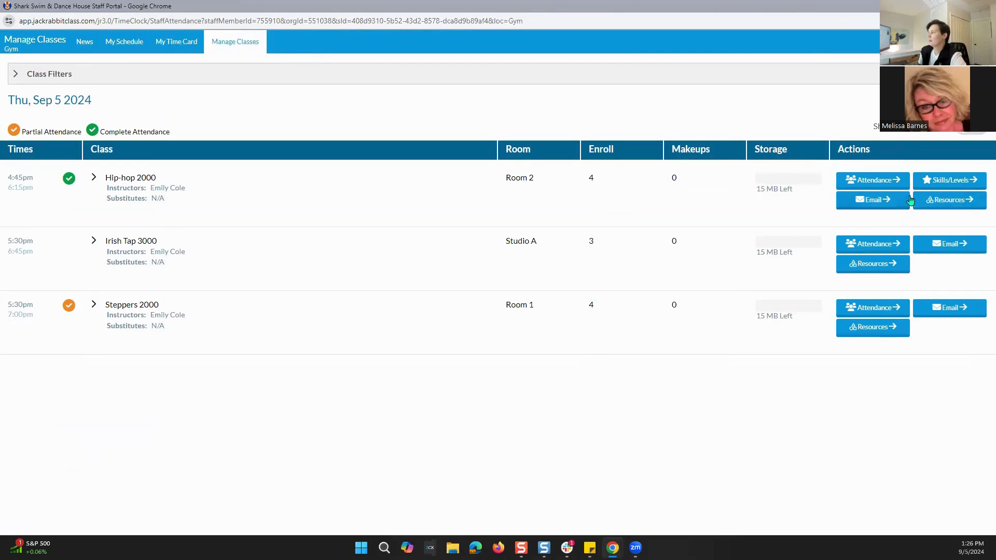
pyautogui.click(931, 182)
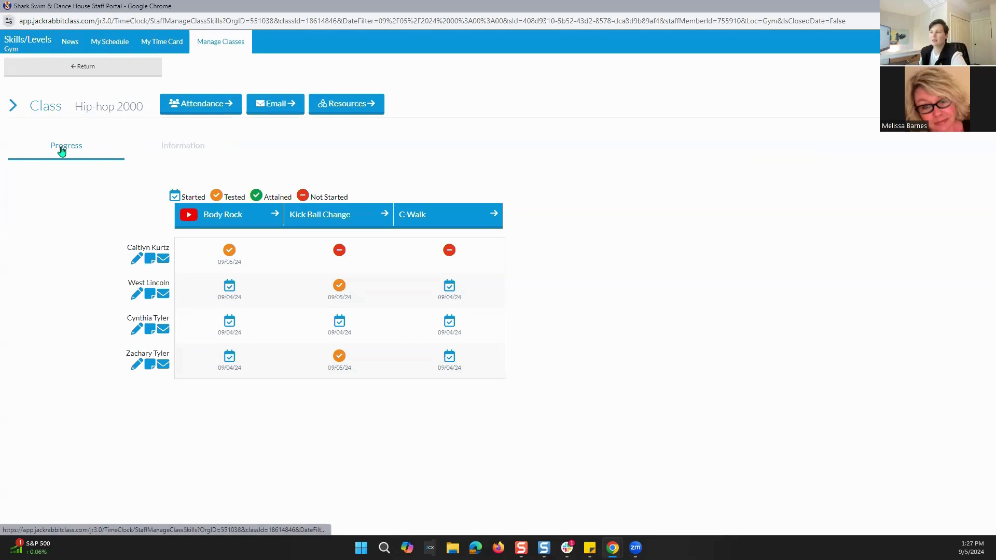
pyautogui.click(185, 148)
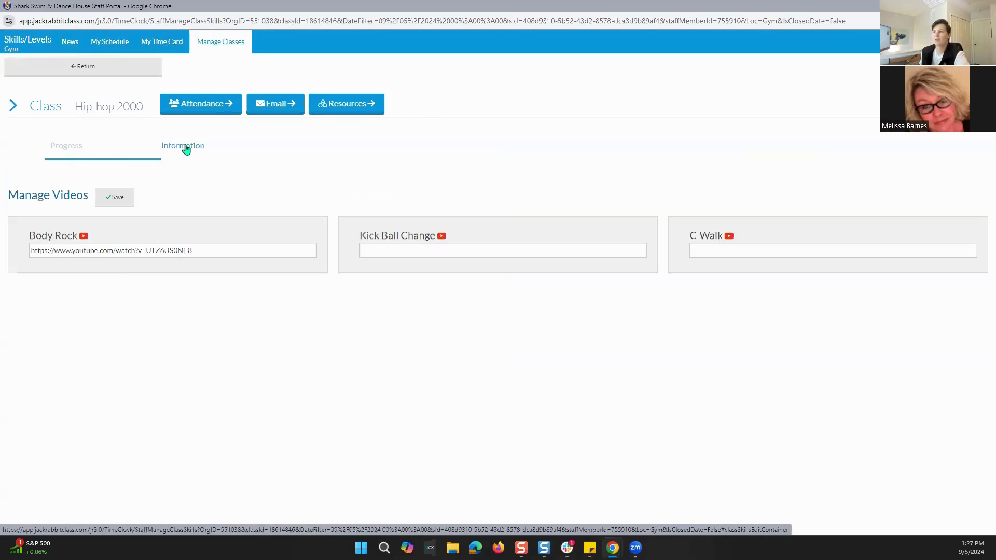
pyautogui.click(68, 150)
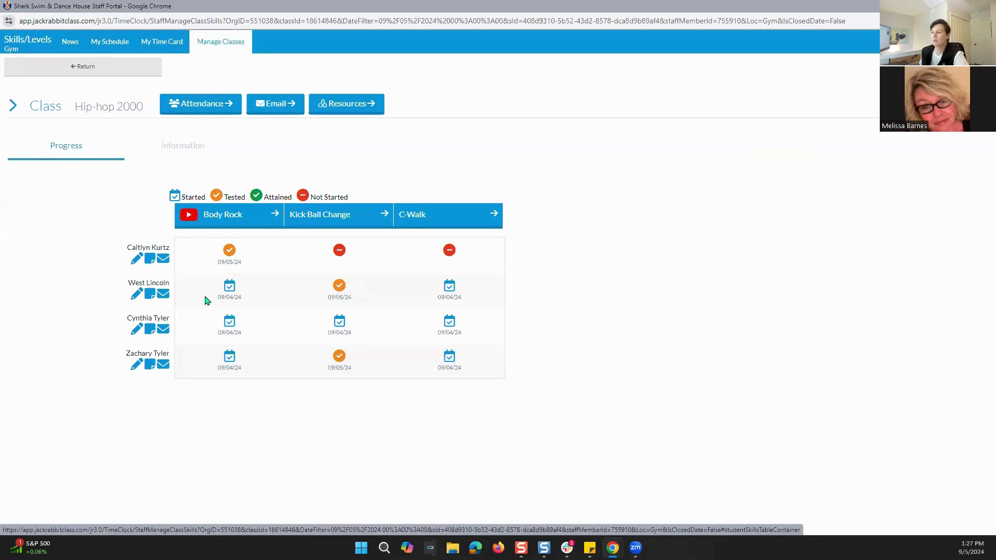
# View the first student's Body Rock progress details and close them without changes.
pyautogui.click(229, 251)
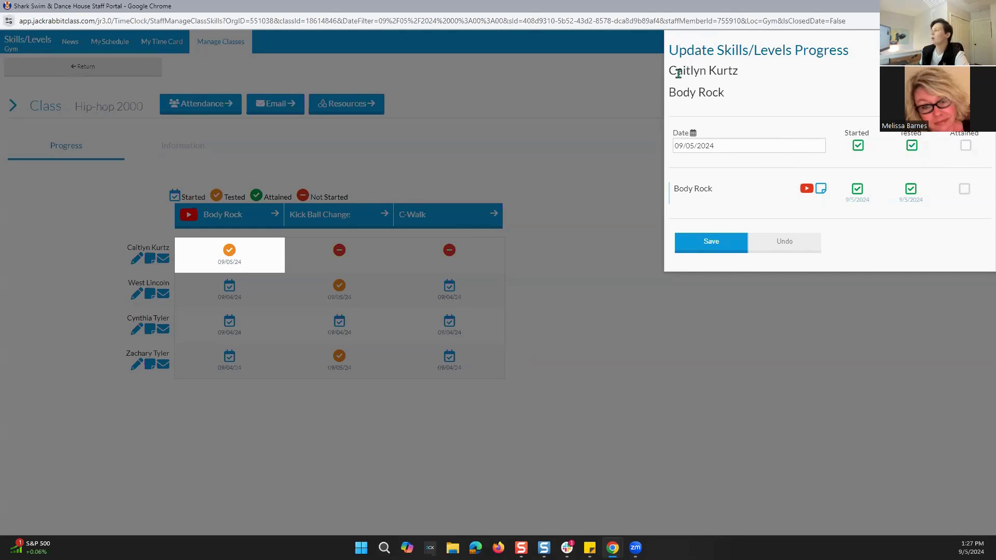
pyautogui.moveTo(669, 94); pyautogui.dragTo(802, 107)
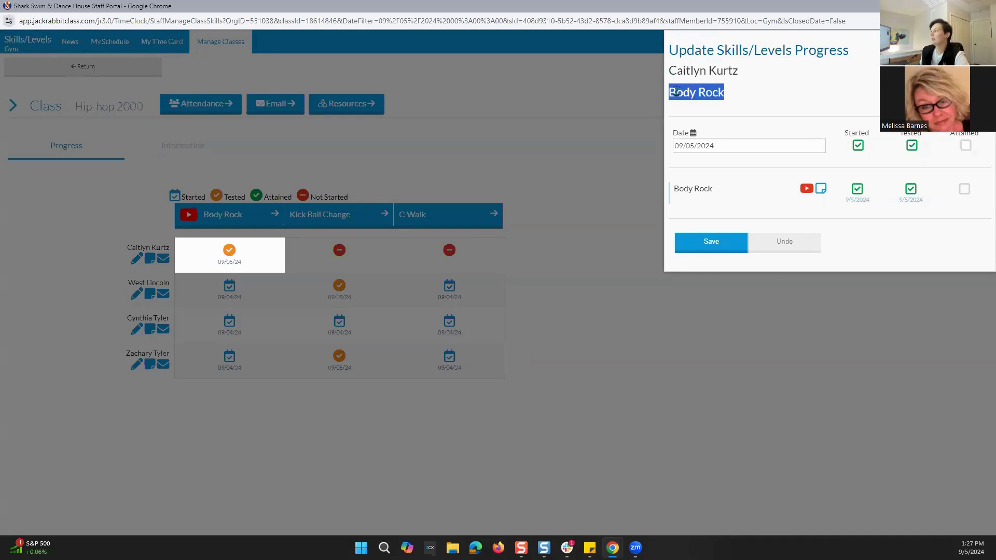
pyautogui.click(684, 71)
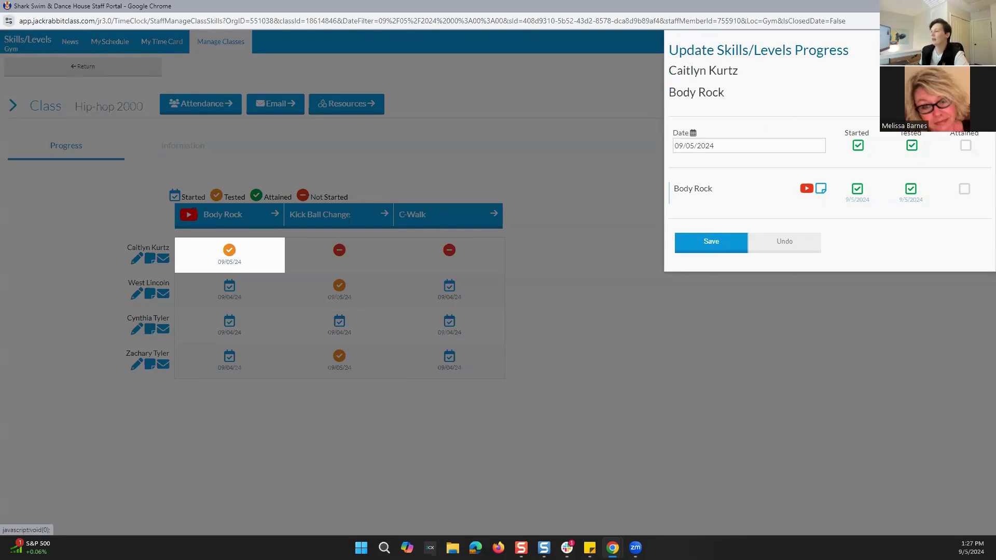
pyautogui.click(286, 261)
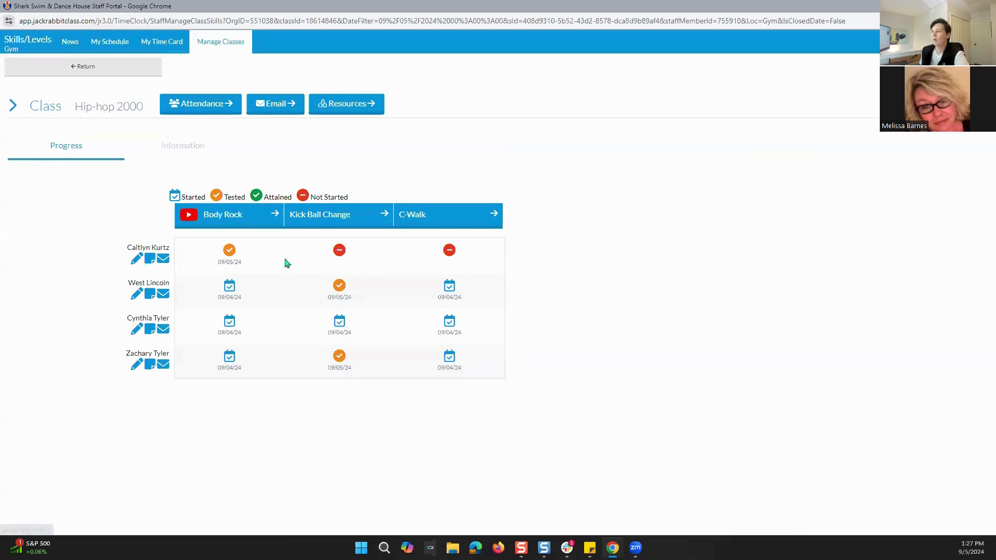
# Record Kick Ball Change as started, tested and attained on 09/05/2024 for the first student and save the progress.
pyautogui.click(136, 260)
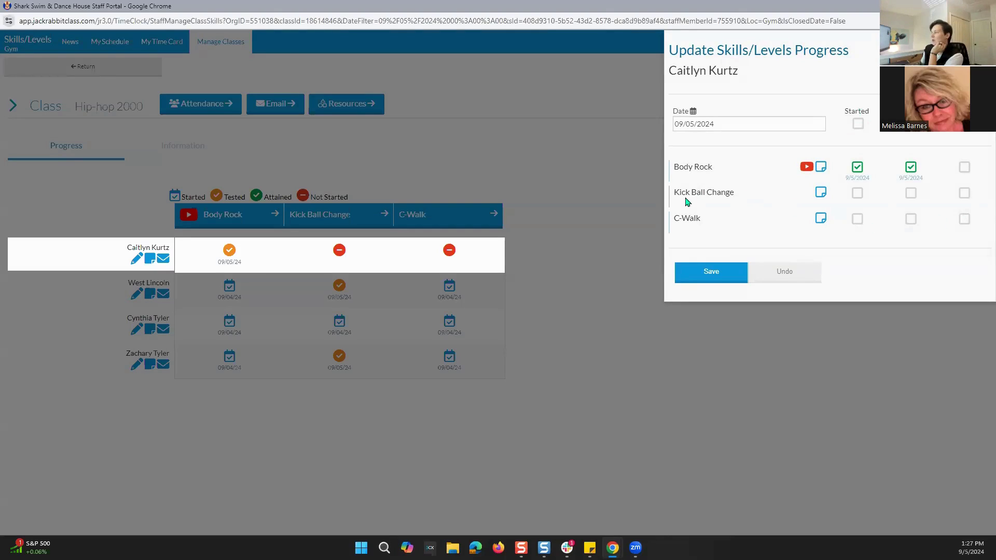
pyautogui.click(854, 194)
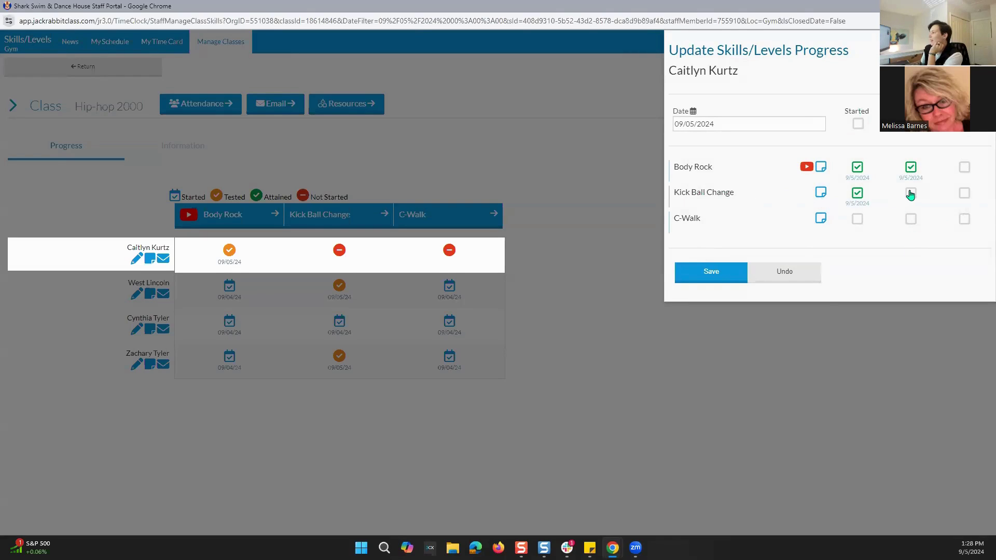
pyautogui.click(910, 194)
pyautogui.click(964, 194)
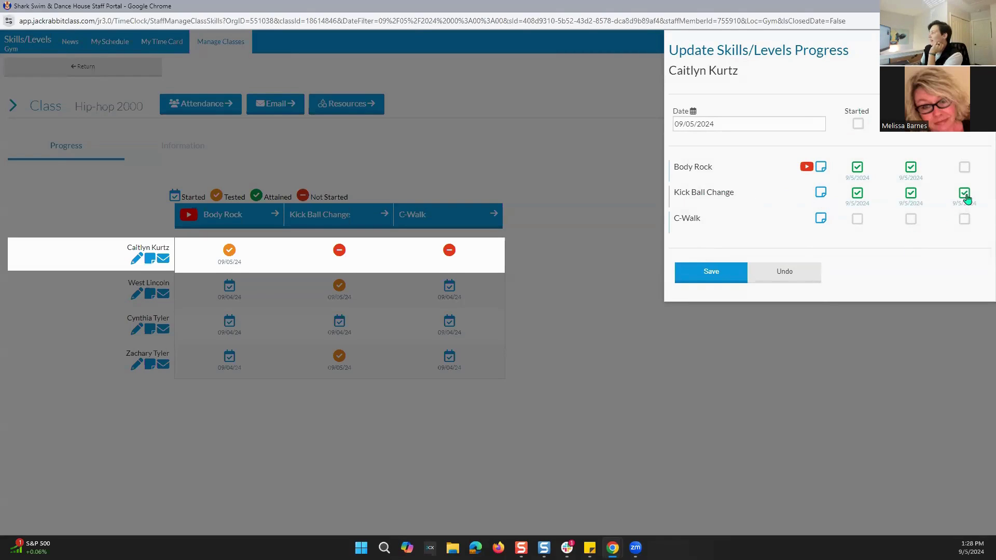
pyautogui.click(707, 271)
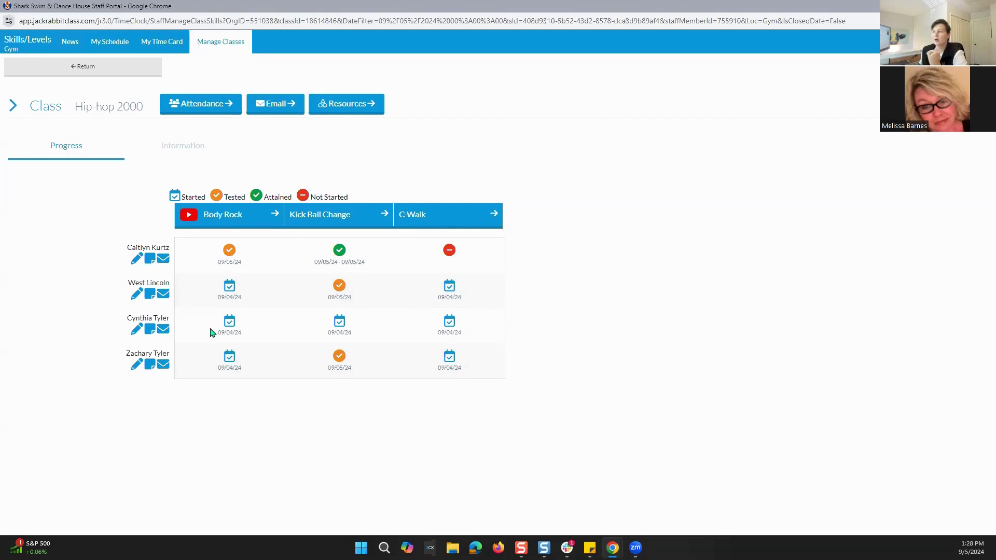
# Record Body Rock as tested on 09/05/2024 for all students, including existing dates, and attained for the third student, and save.
pyautogui.click(254, 219)
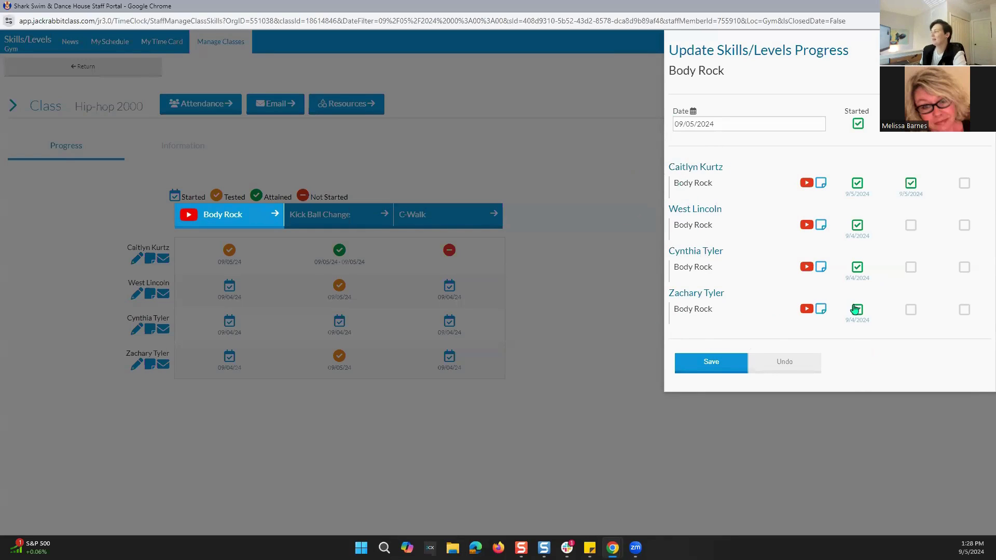
pyautogui.click(910, 311)
pyautogui.click(963, 268)
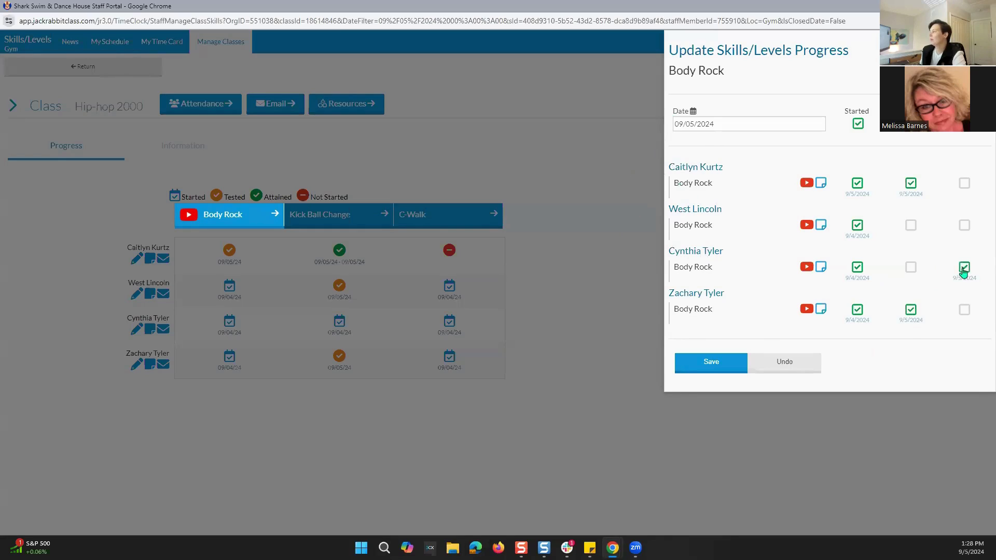
pyautogui.click(911, 123)
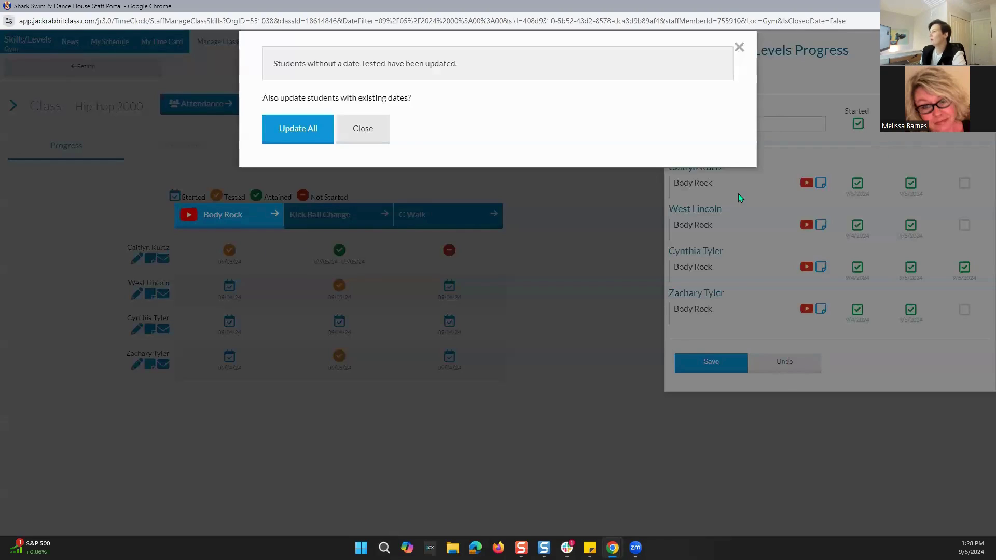
pyautogui.click(298, 130)
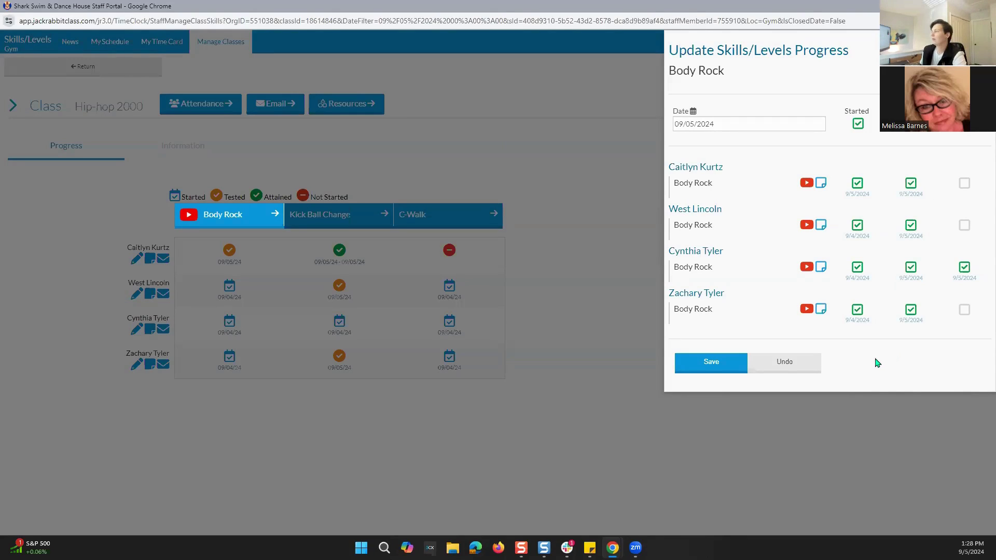
pyautogui.click(706, 363)
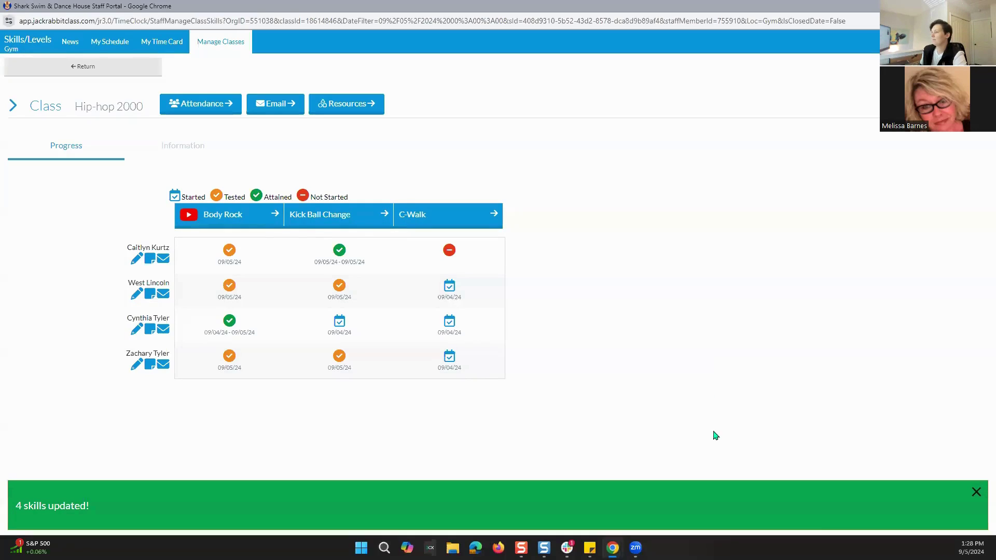
# Preview the Body Rock video and examine where video links are managed for the Hip-hop 2000 skills.
pyautogui.click(187, 215)
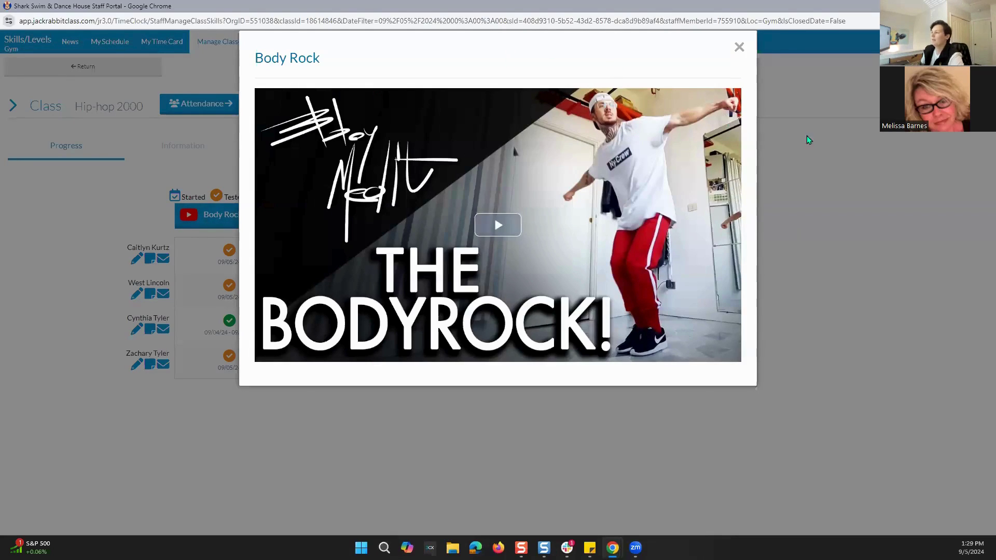
pyautogui.click(739, 47)
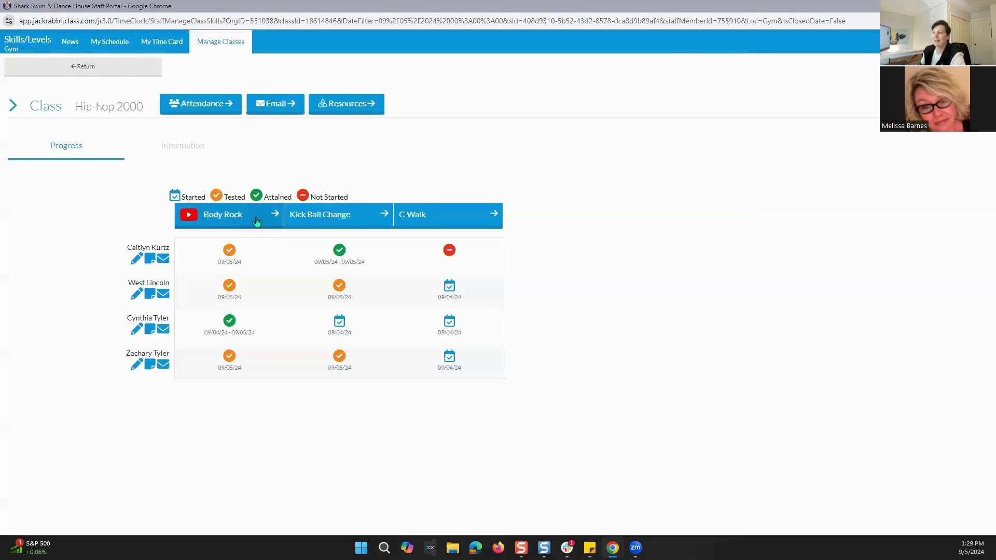
pyautogui.click(187, 148)
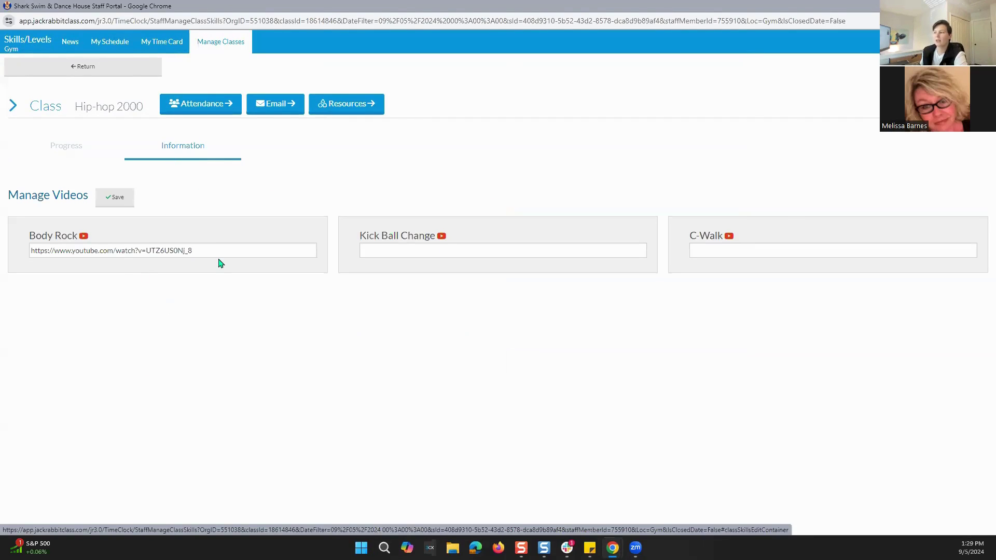
pyautogui.click(368, 252)
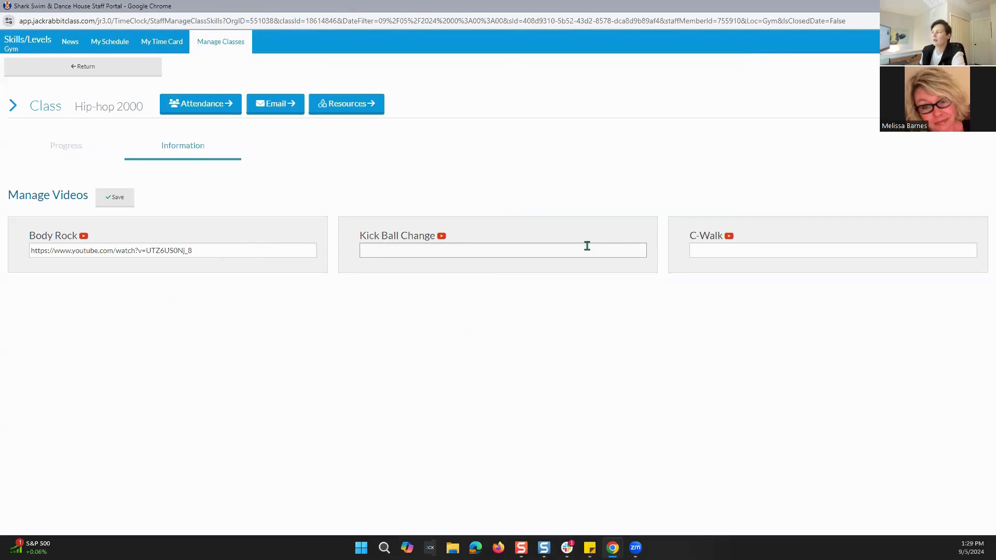
pyautogui.click(66, 151)
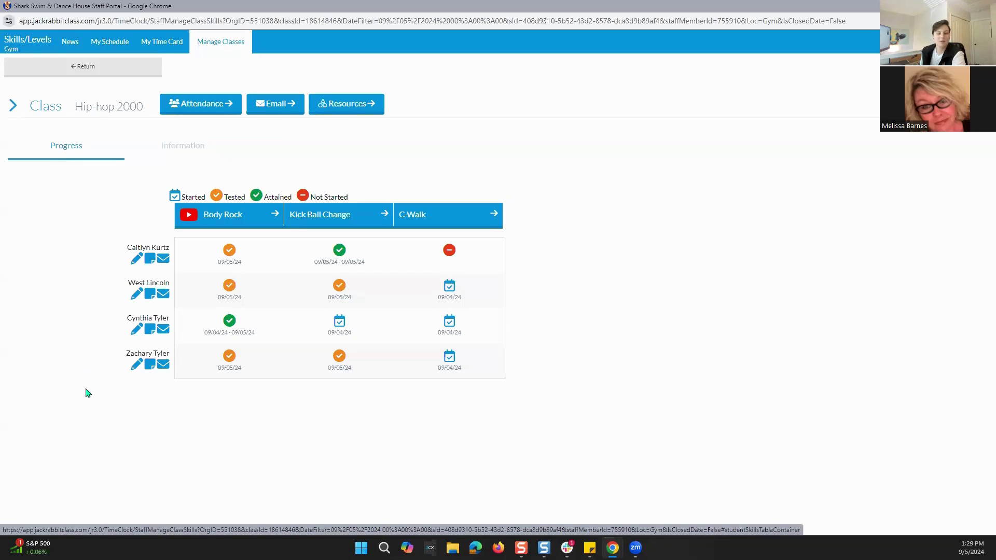
# Add the Body Rock note "needs a little more work on the foot work" for the first student and save it.
pyautogui.click(150, 261)
pyautogui.click(707, 124)
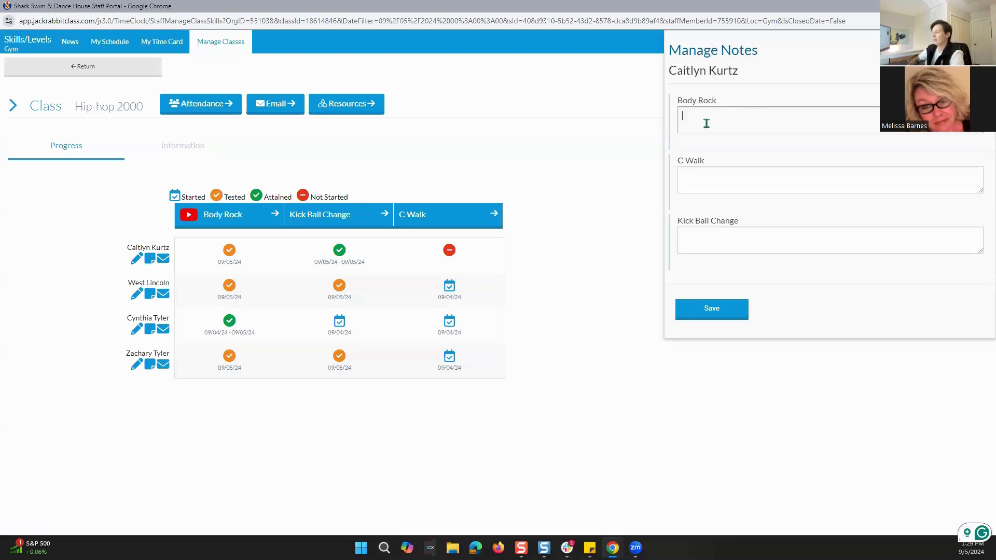
pyautogui.write('needs a l')
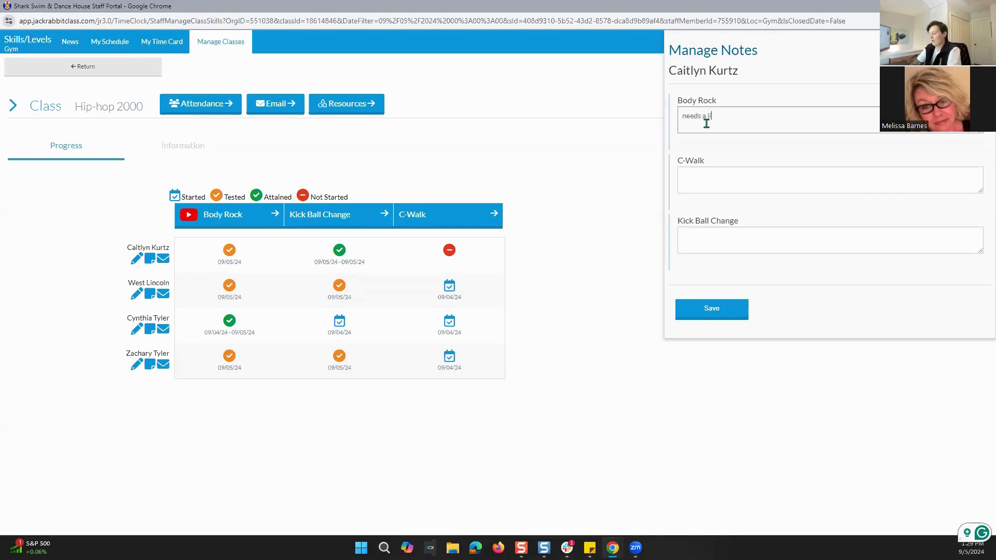
pyautogui.write('ittle more w')
pyautogui.write('ork on the food')
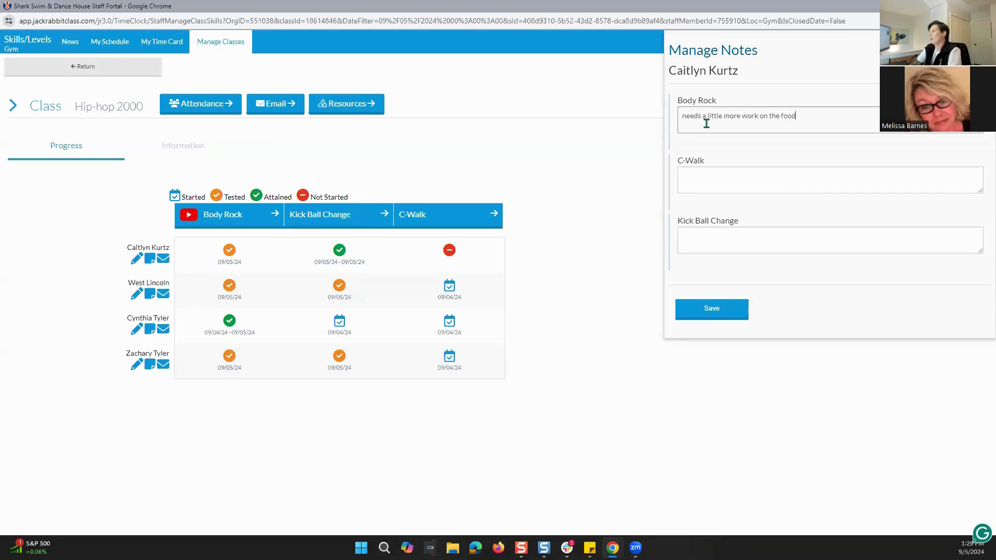
pyautogui.press('BackSpace')
pyautogui.write('t work')
pyautogui.click(716, 313)
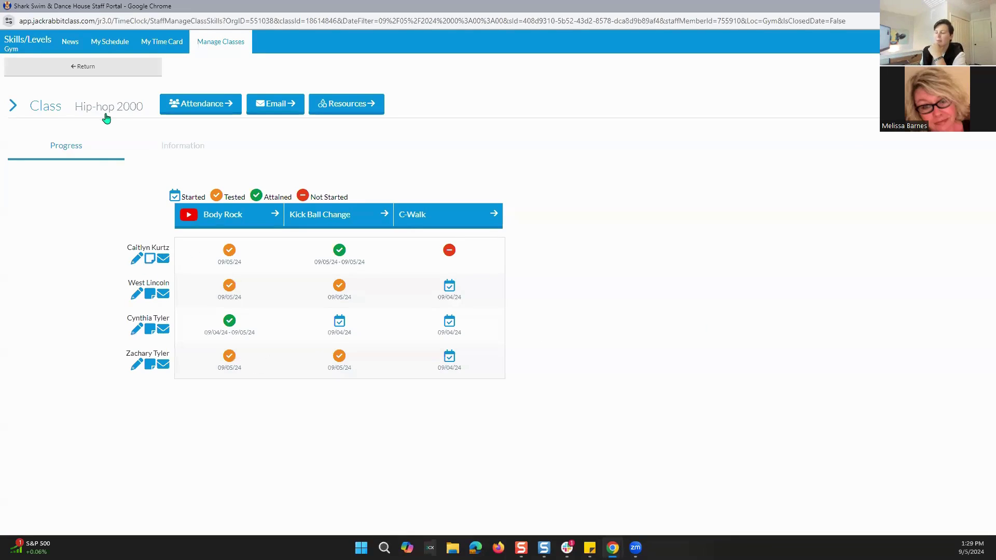
# Review the first student's saved skill note, close it, and view the class's skill video information again.
pyautogui.click(149, 259)
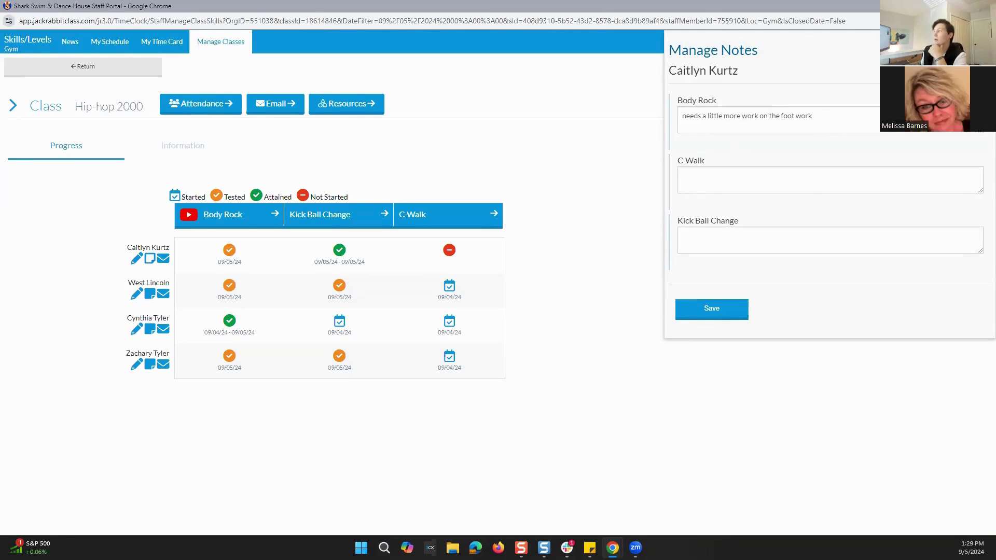
pyautogui.click(350, 290)
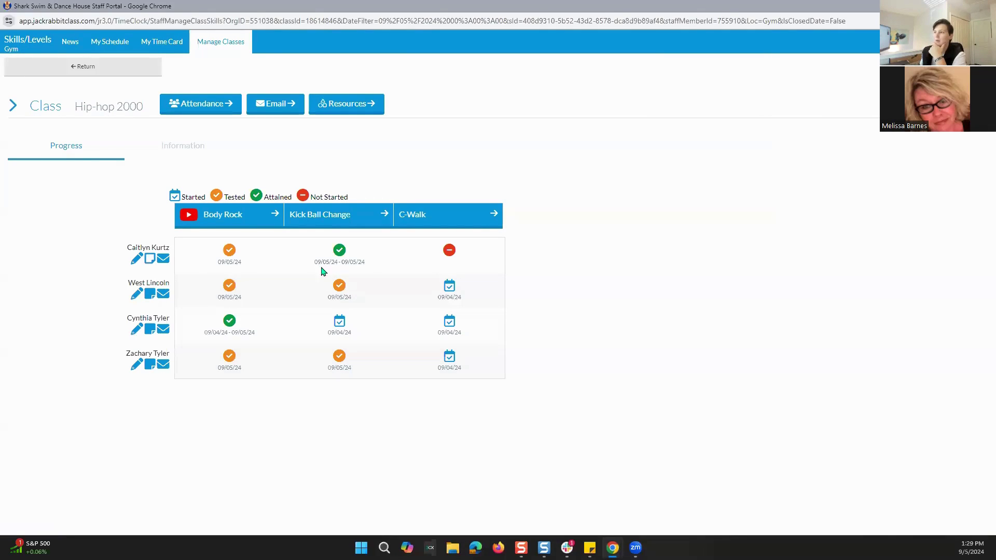
pyautogui.click(181, 152)
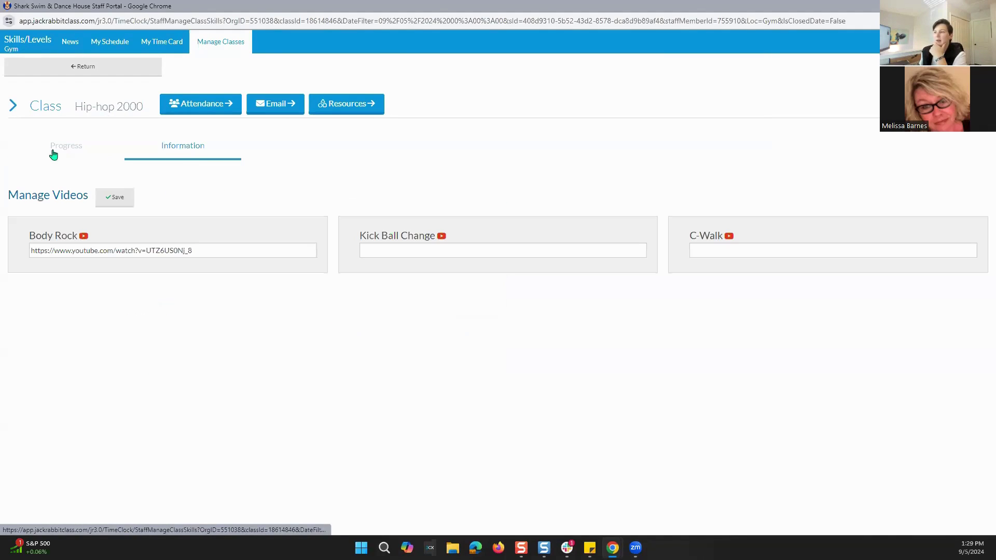
# Compare the Hip-hop 2000 skill progress with its video information and return to the progress view.
pyautogui.click(67, 148)
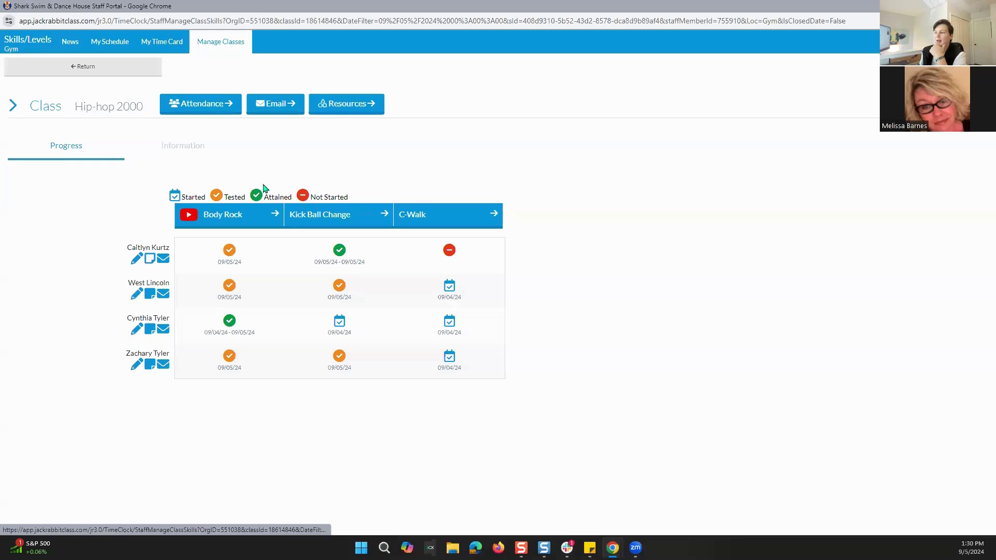
pyautogui.click(179, 152)
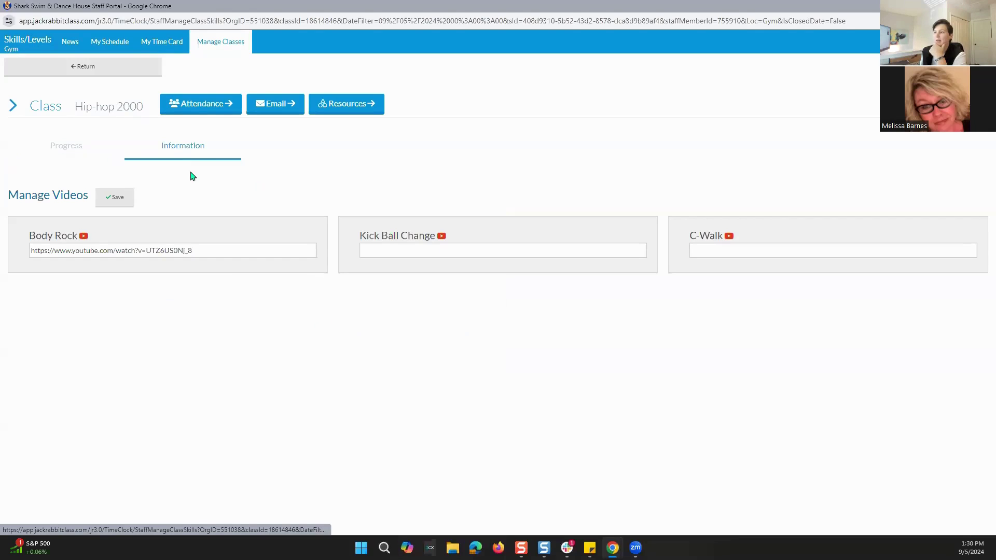
pyautogui.click(53, 149)
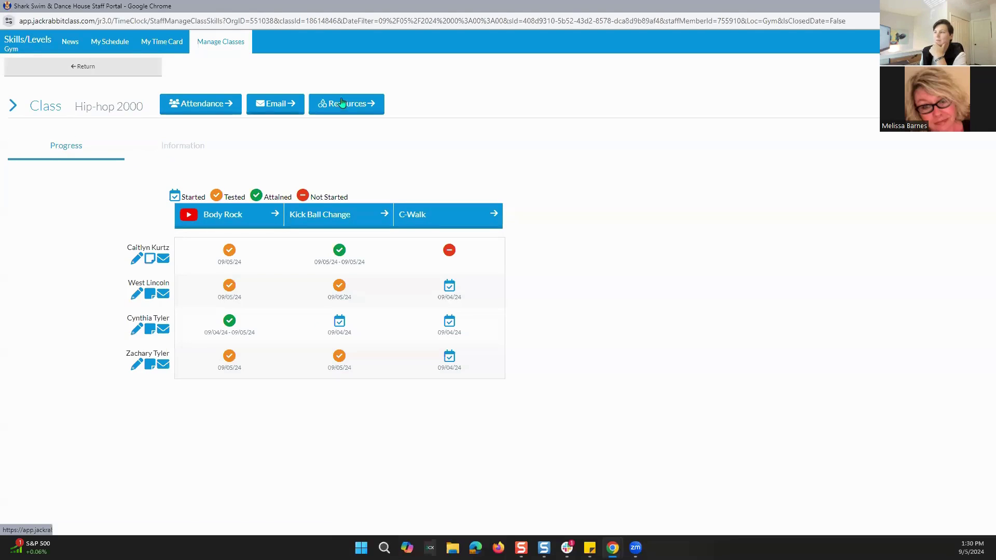
# Examine the class email form's reply address and recipient selection, then cancel the email without sending it.
pyautogui.click(278, 105)
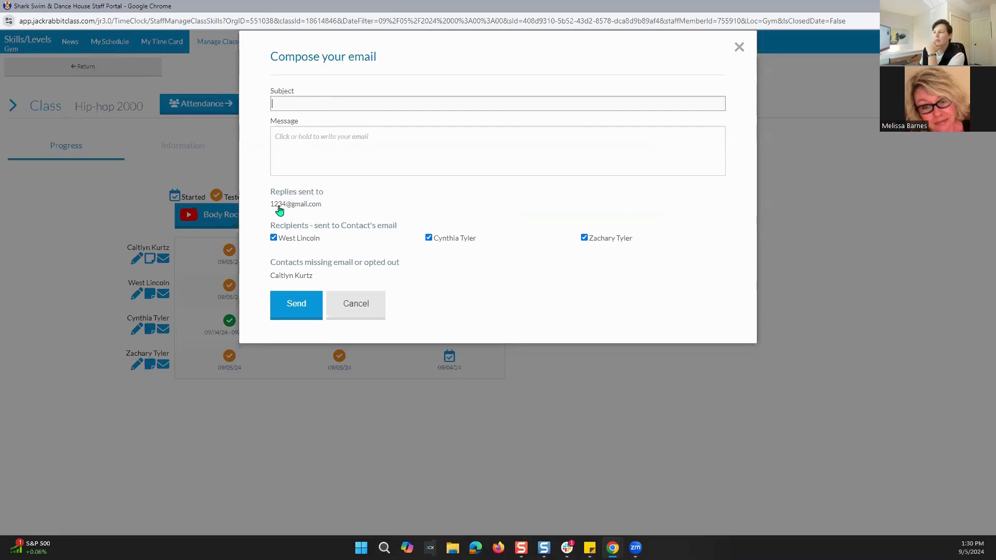
pyautogui.moveTo(269, 207); pyautogui.dragTo(349, 204)
pyautogui.click(332, 209)
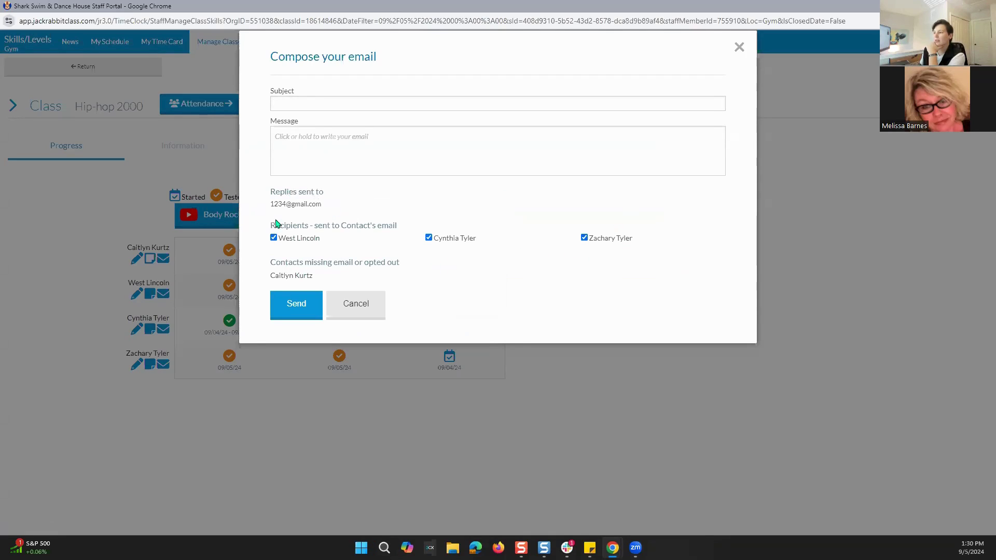
pyautogui.click(585, 238)
pyautogui.click(429, 237)
pyautogui.click(362, 306)
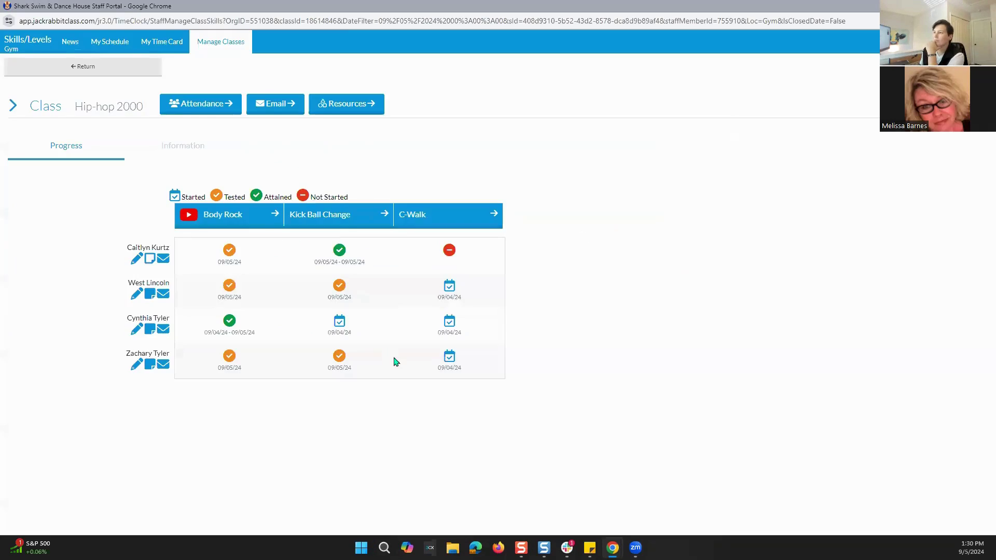
# Review the Hip-hop 2000 resources and the link option for a new resource, then cancel the addition and close the resources.
pyautogui.click(342, 109)
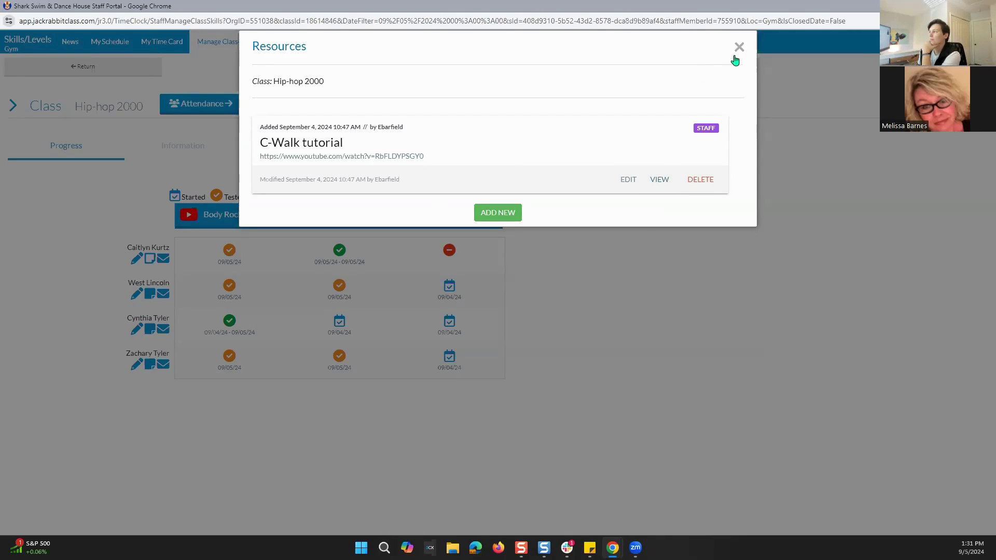
pyautogui.click(505, 214)
pyautogui.click(386, 165)
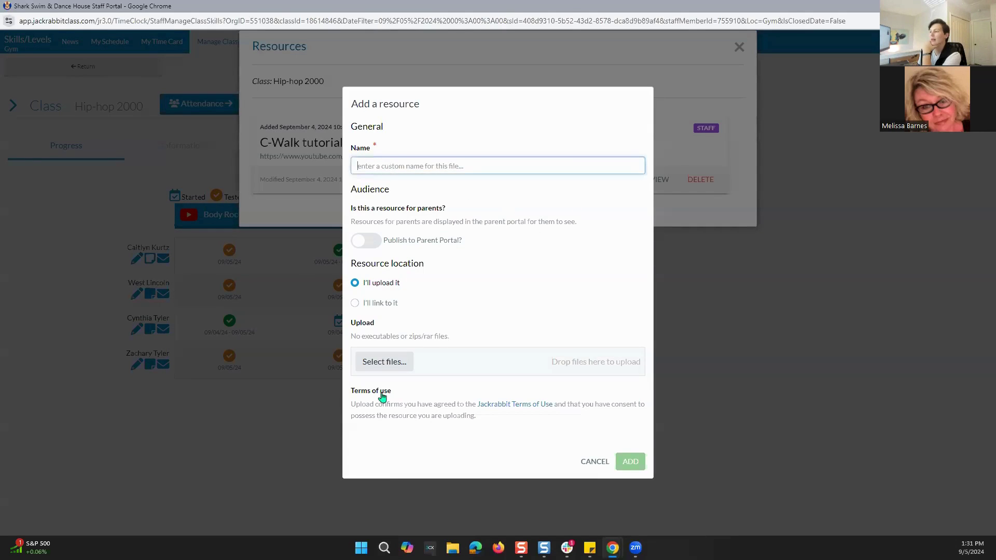
pyautogui.click(355, 305)
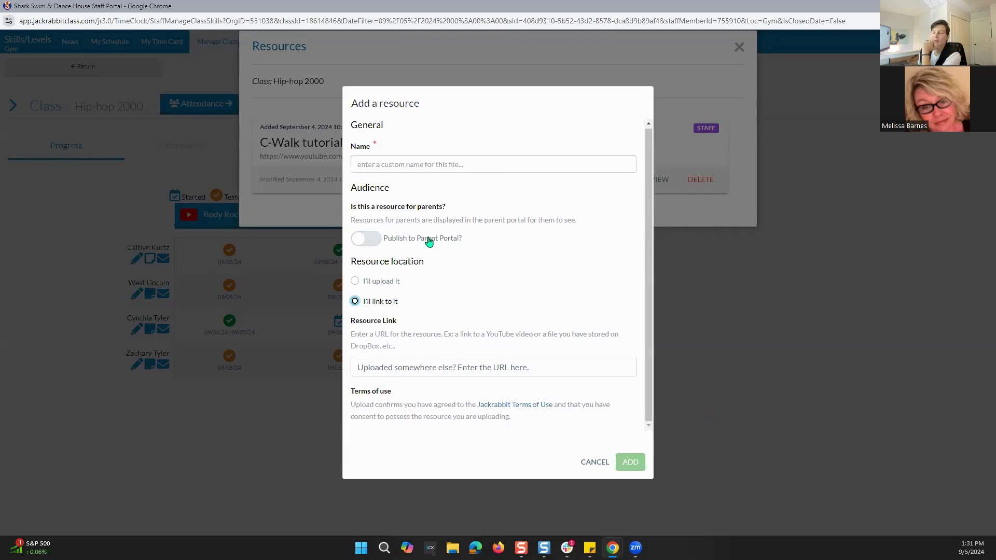
pyautogui.click(596, 463)
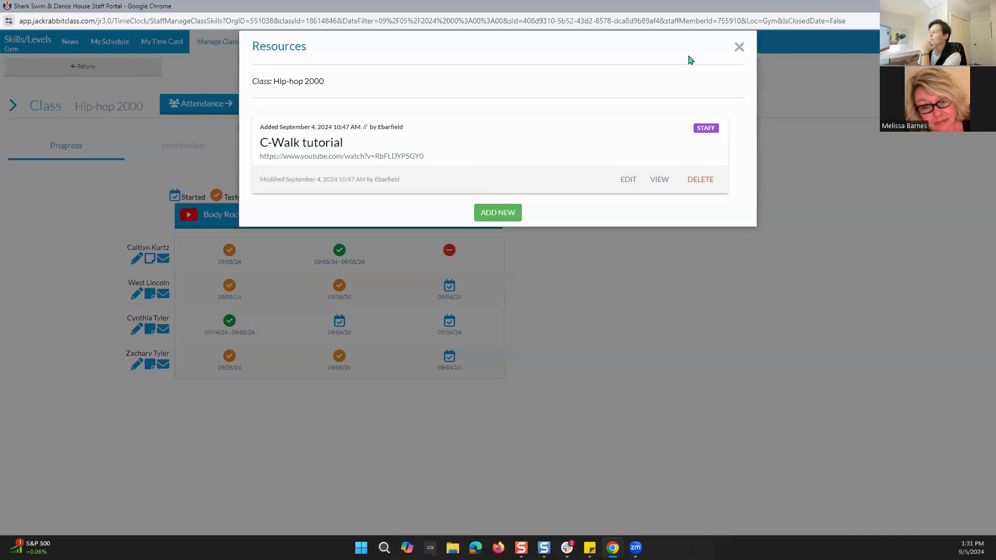
pyautogui.click(739, 48)
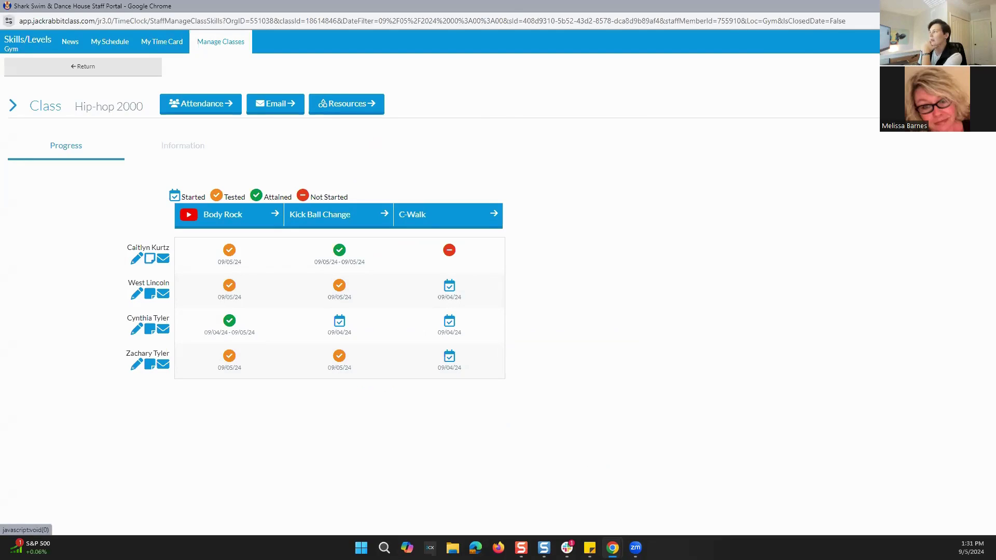
# Clock out despite the classes missing today's attendance, and log out of the Staff Portal.
pyautogui.click(928, 42)
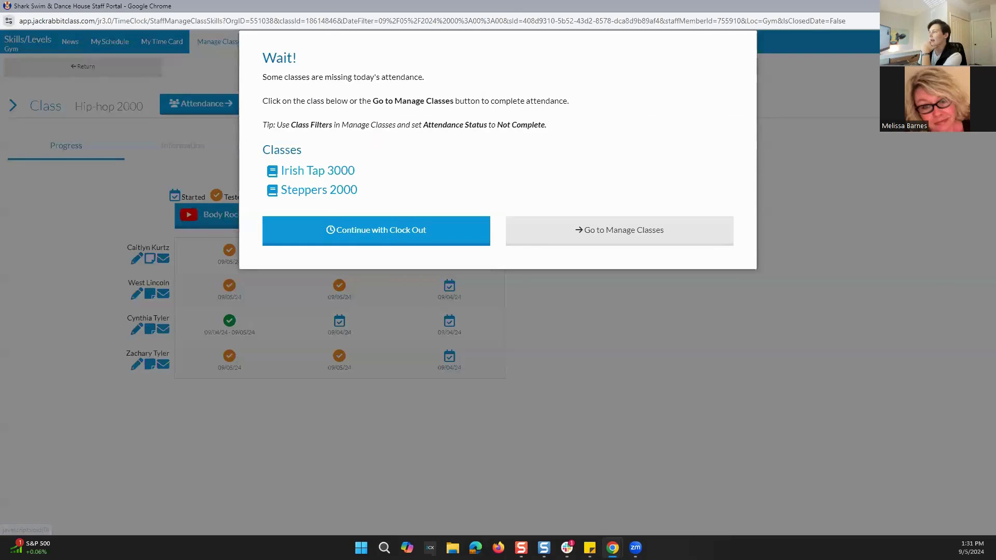
pyautogui.click(346, 237)
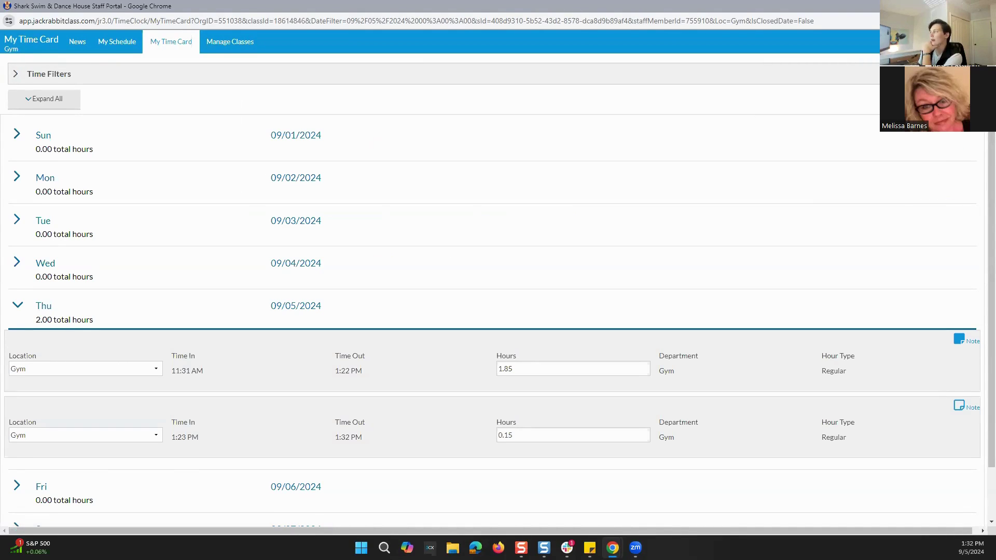
pyautogui.click(965, 42)
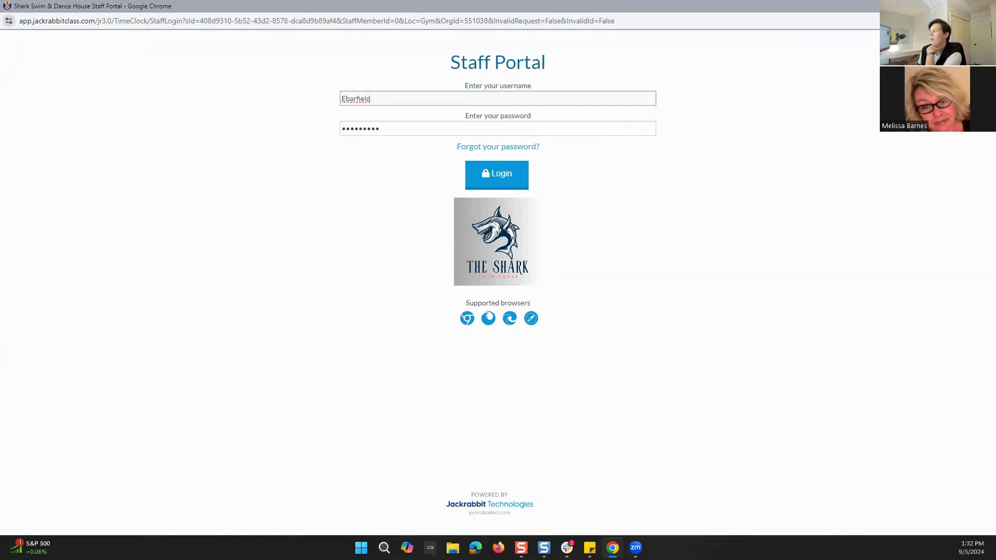
# Switch to the Staff Portal with Jackrabbit presentation in Canva and show page 5 with the contact details in full screen.
pyautogui.hotkey('alt', 'Tab')
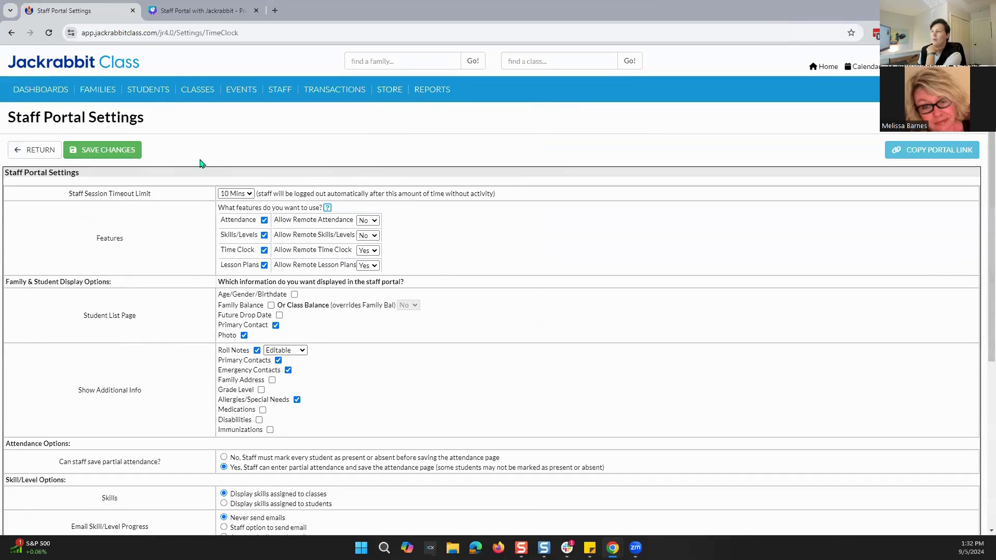
pyautogui.click(173, 9)
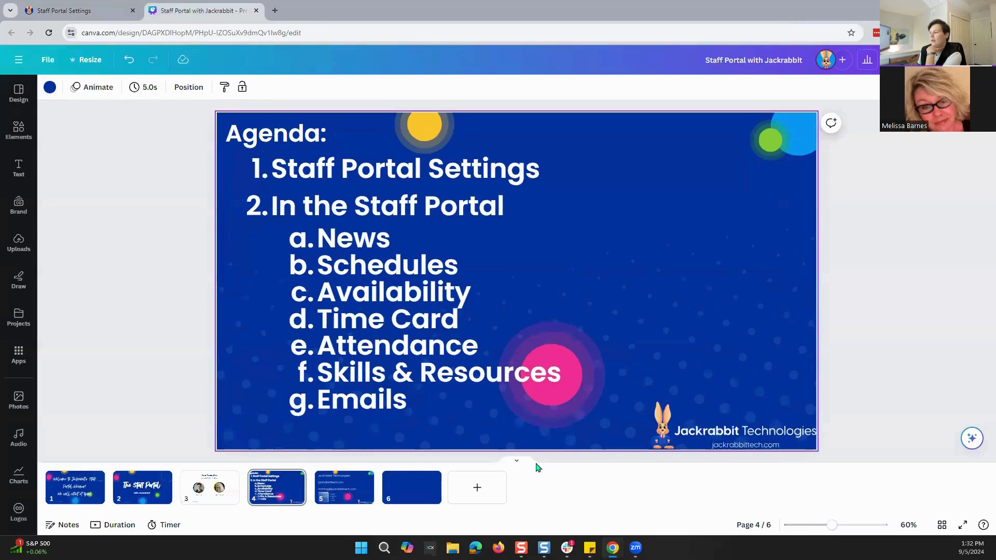
pyautogui.click(335, 489)
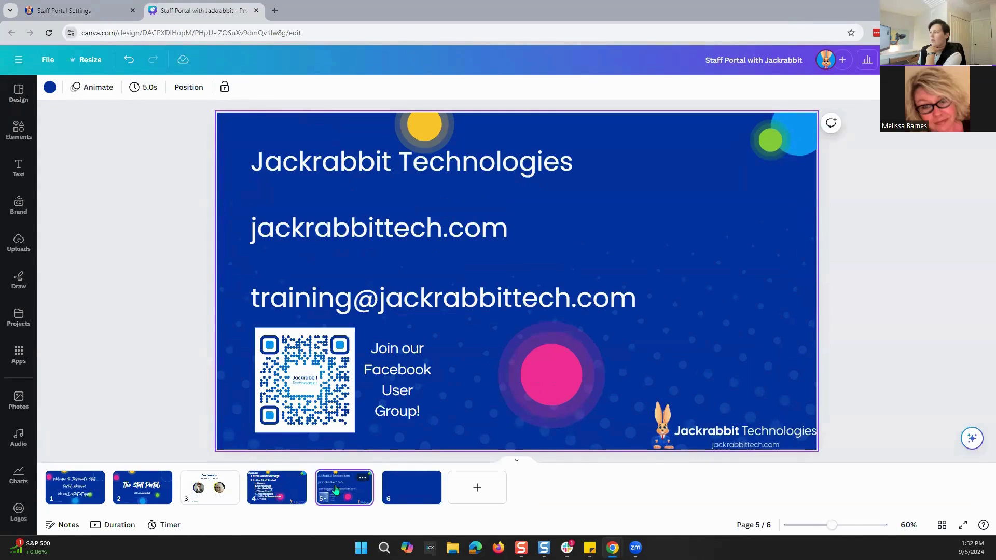
pyautogui.click(962, 525)
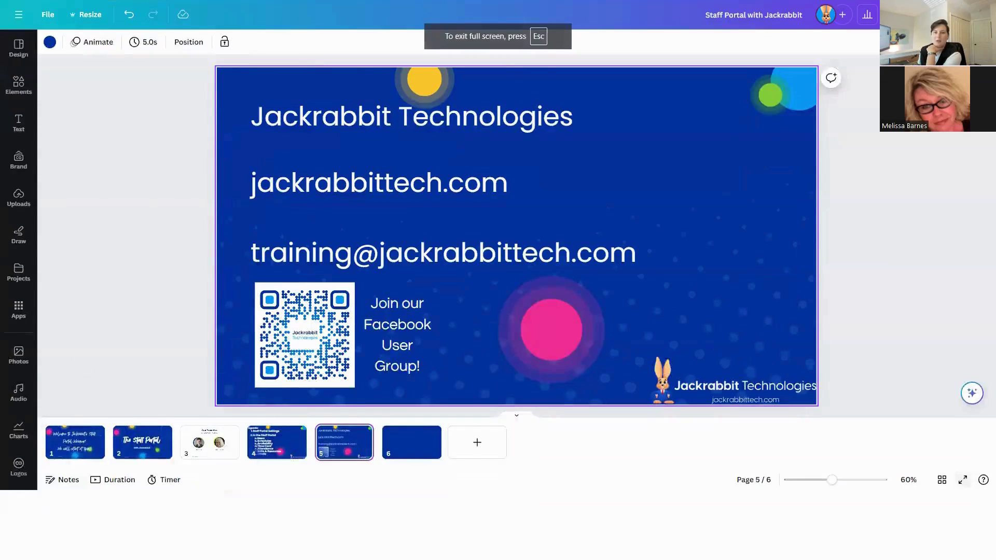